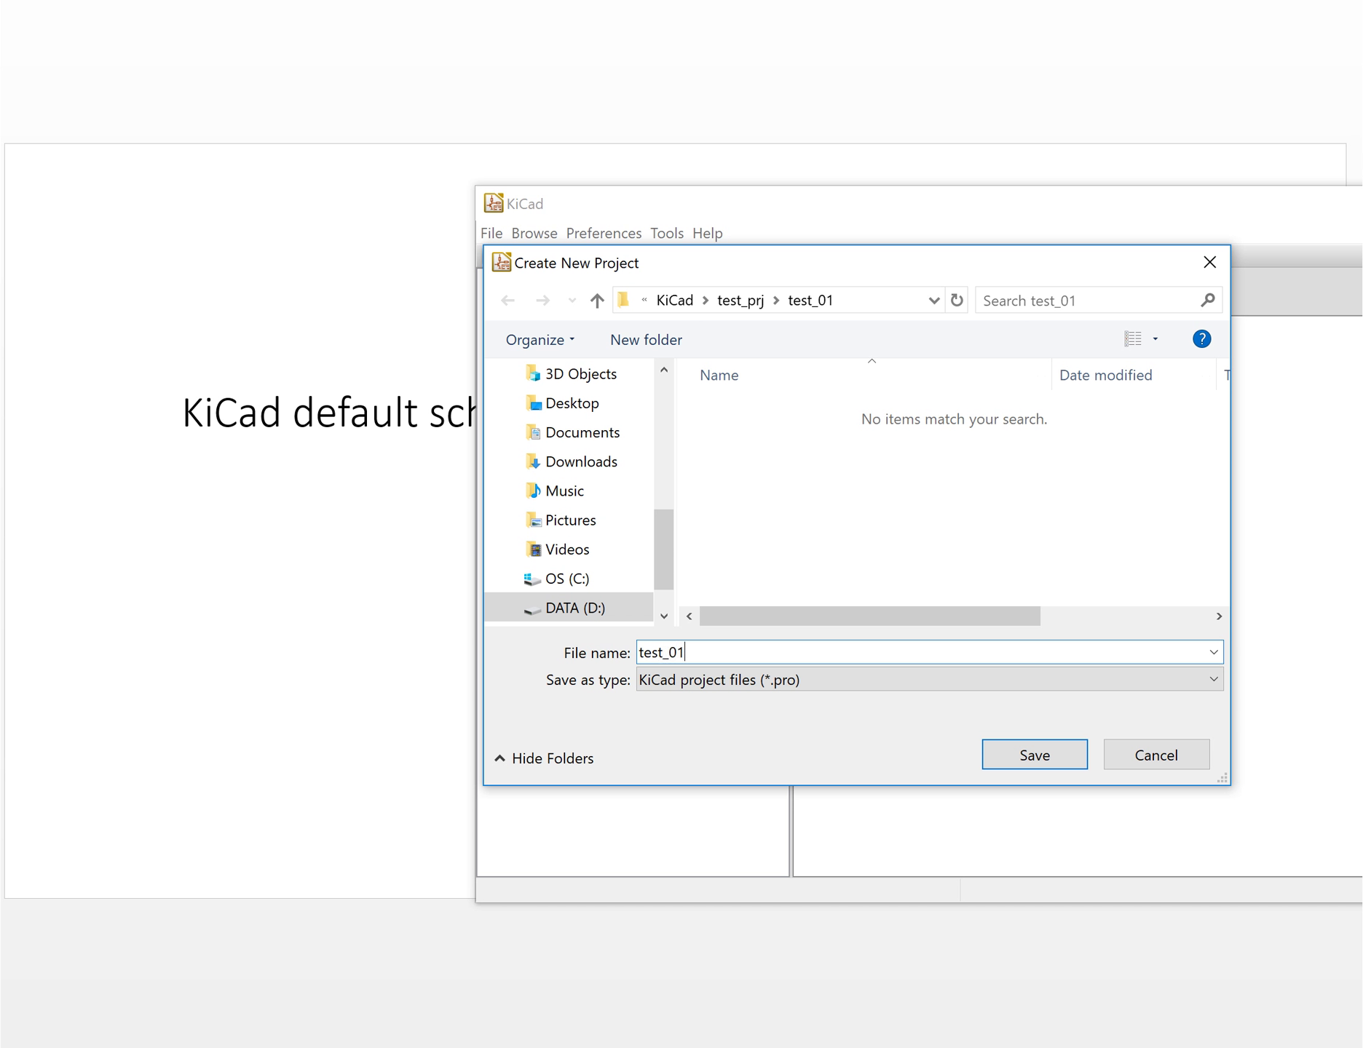
Save the new project as test_01 and open its schematic file test_01.sch.
click(1041, 766)
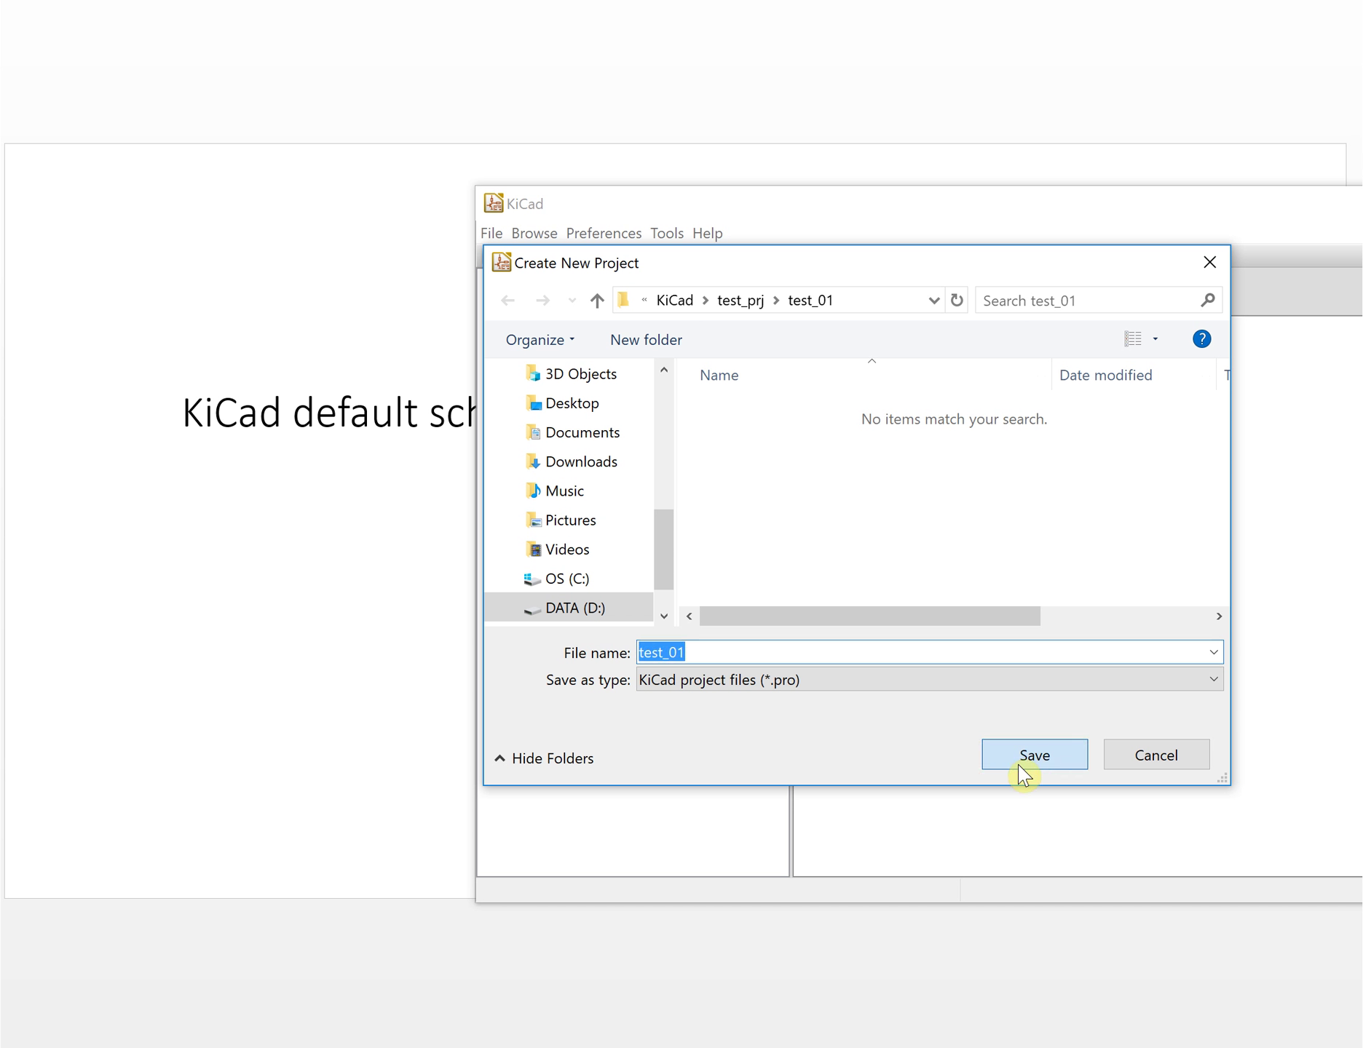
drag(946, 206, 717, 209)
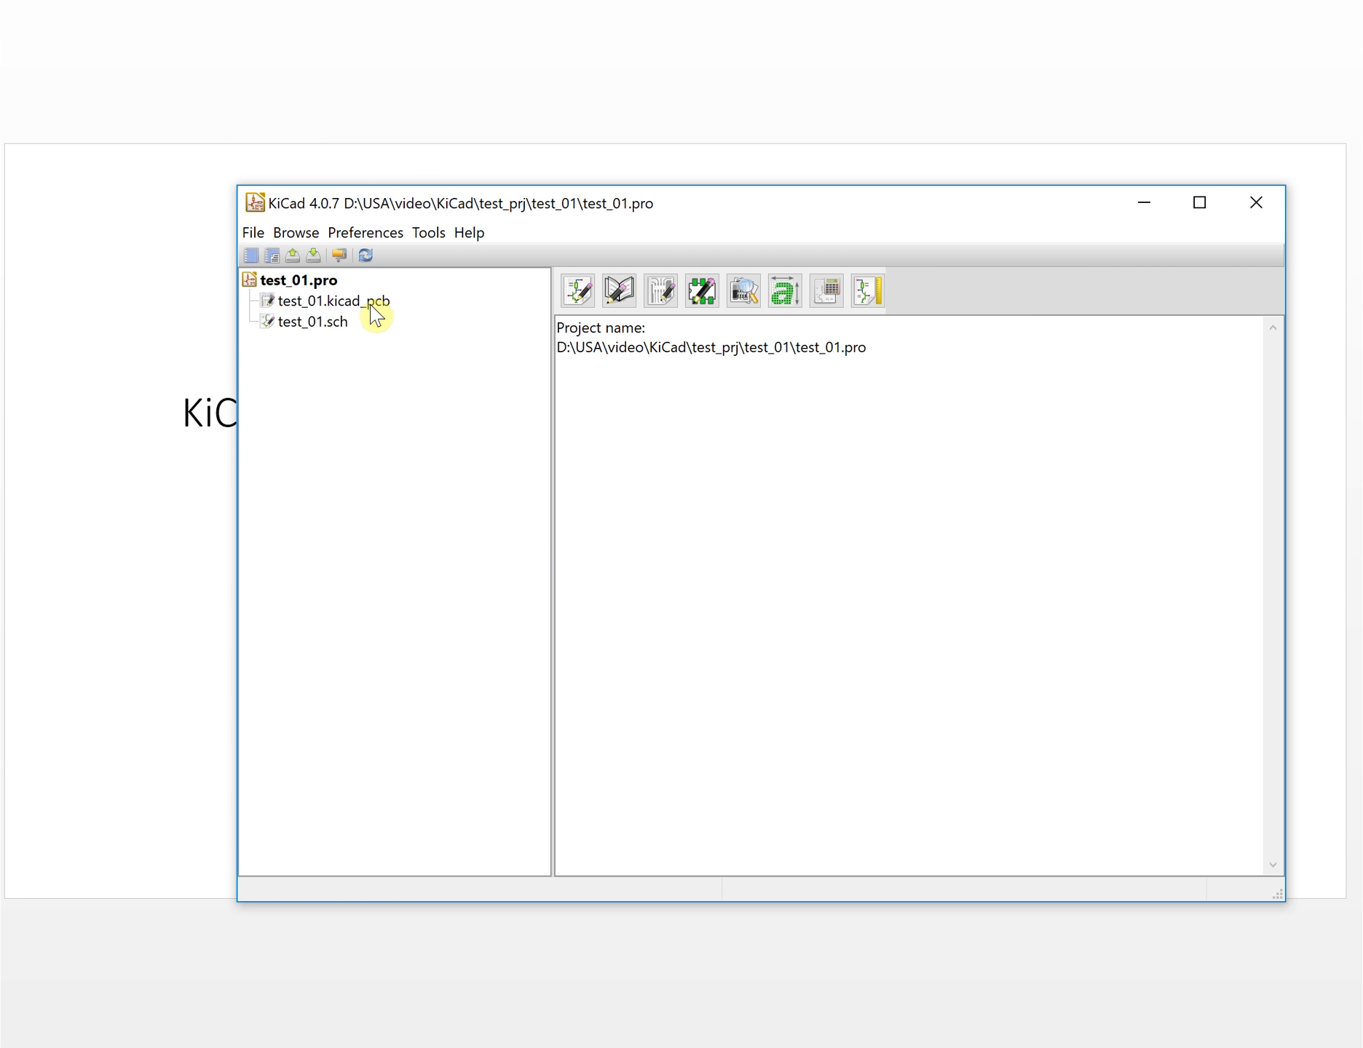
click(327, 324)
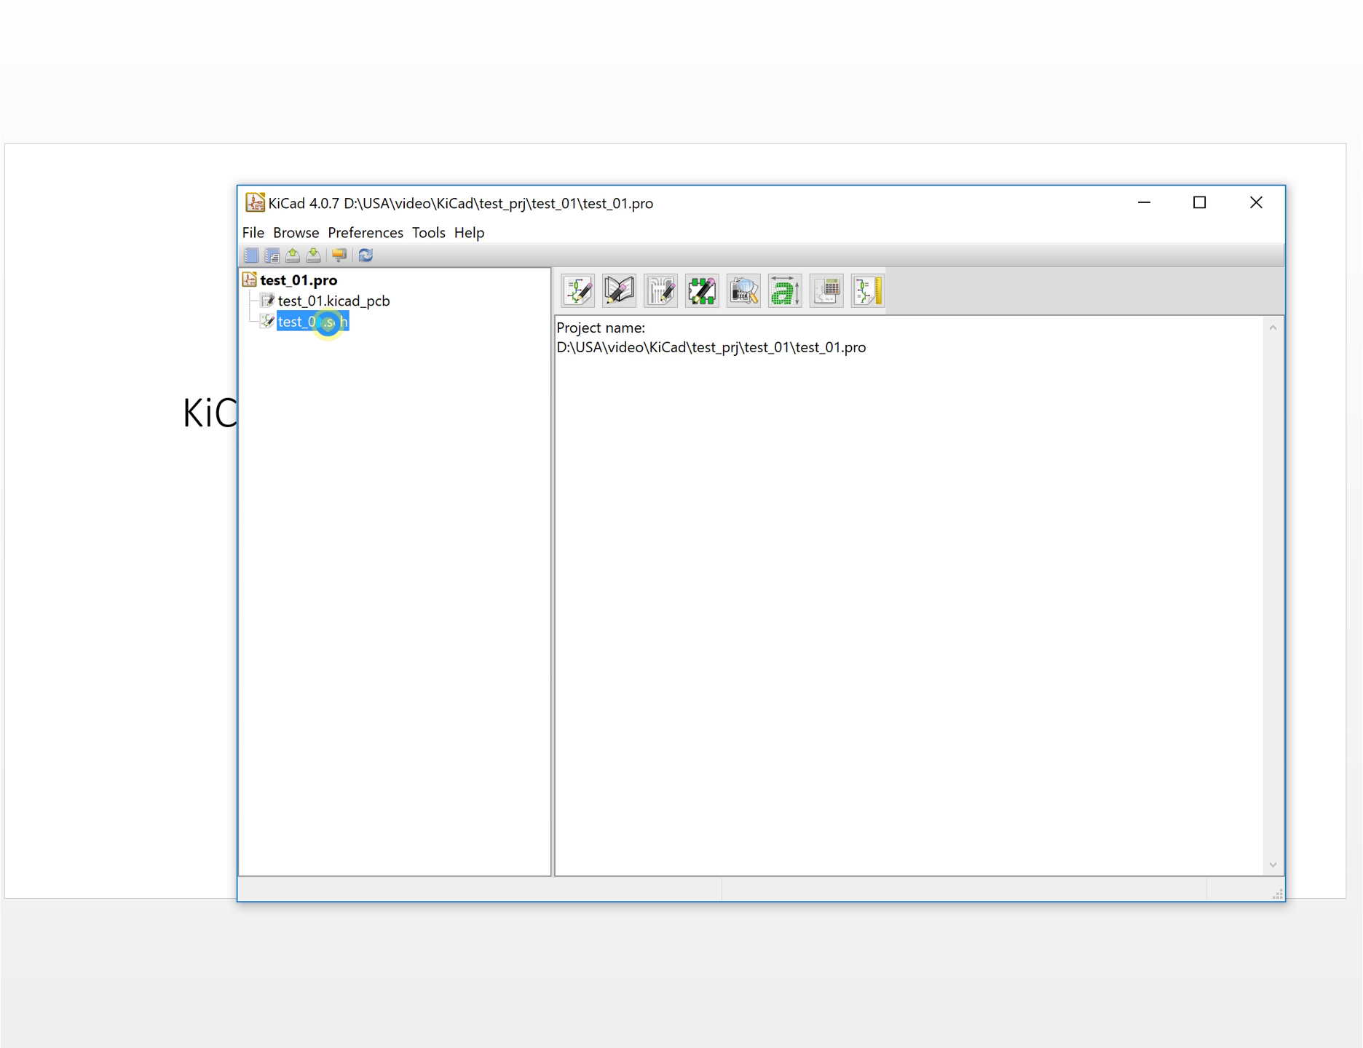
double_click(329, 324)
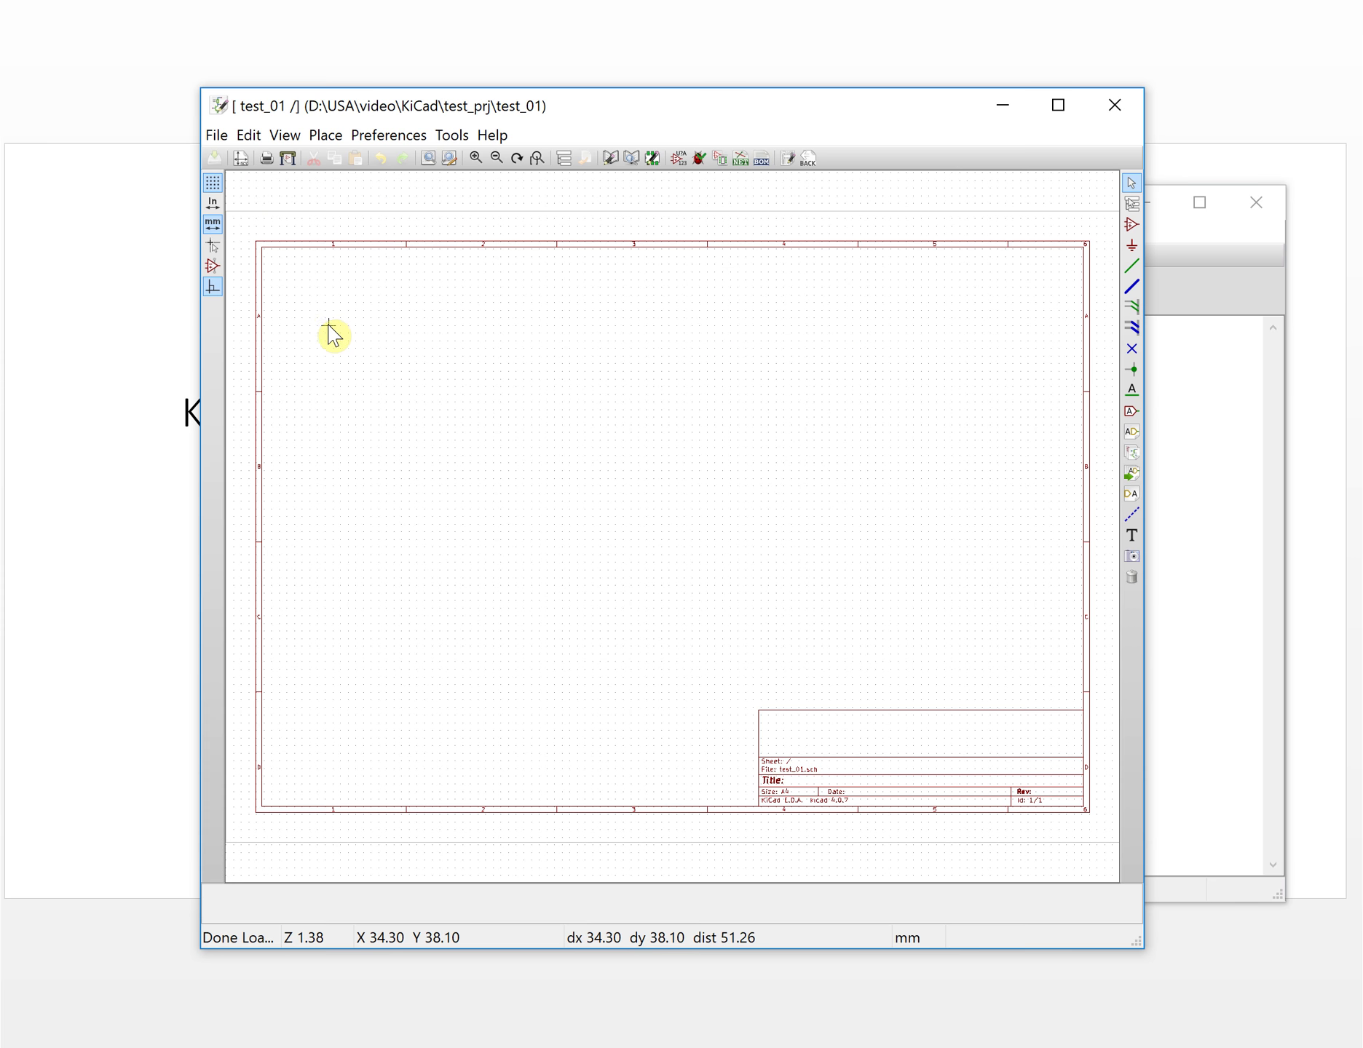
click(1165, 217)
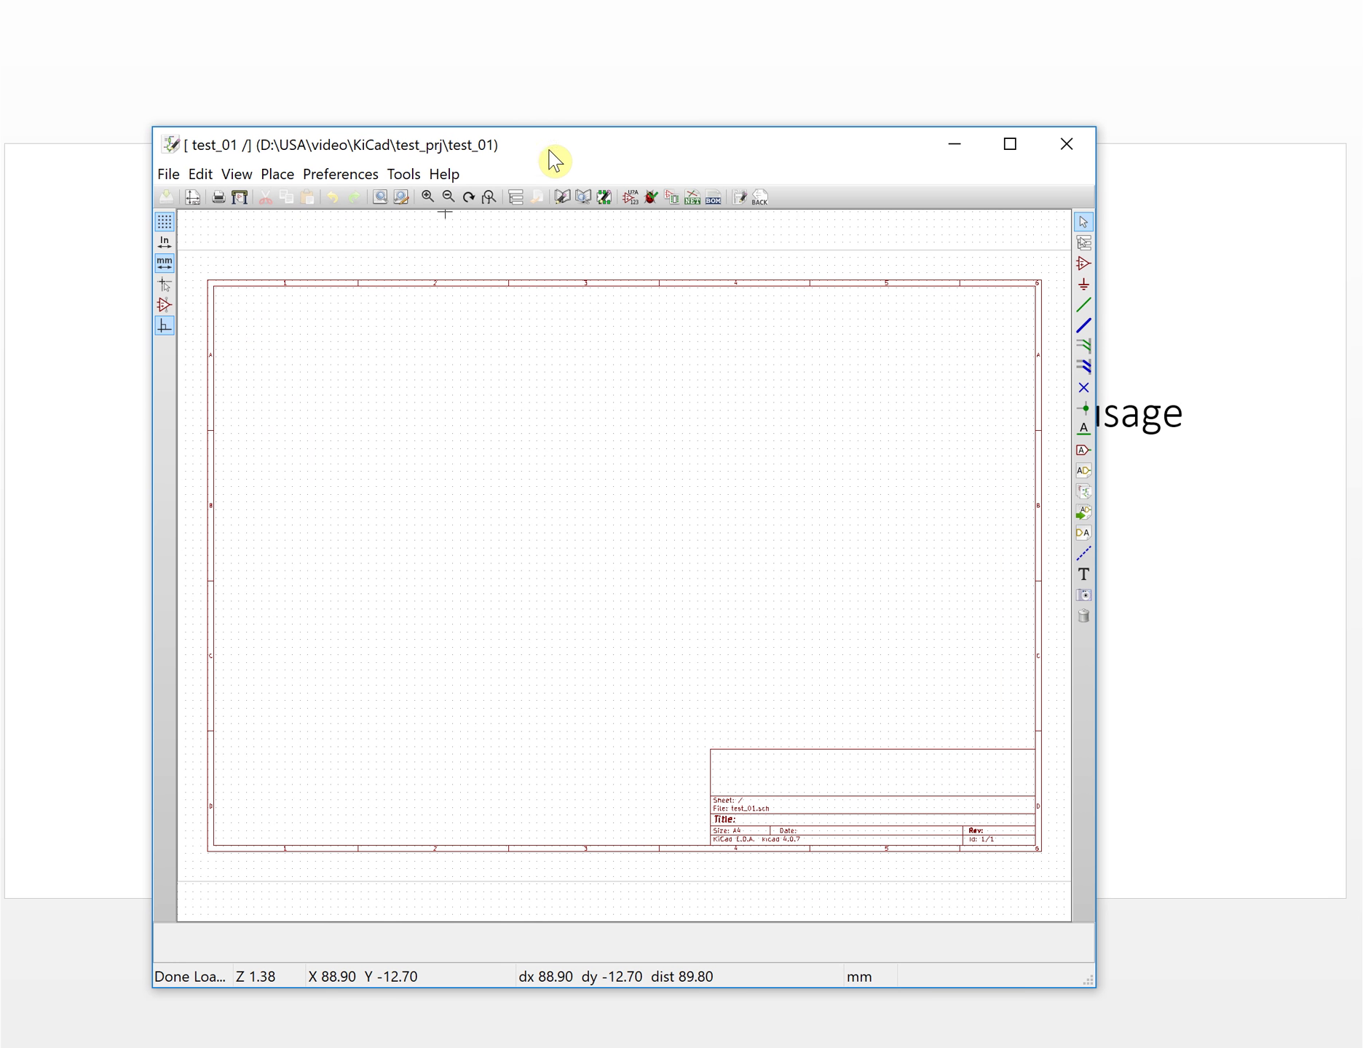
Open the project's component library settings and look through the full list of active library files.
click(351, 178)
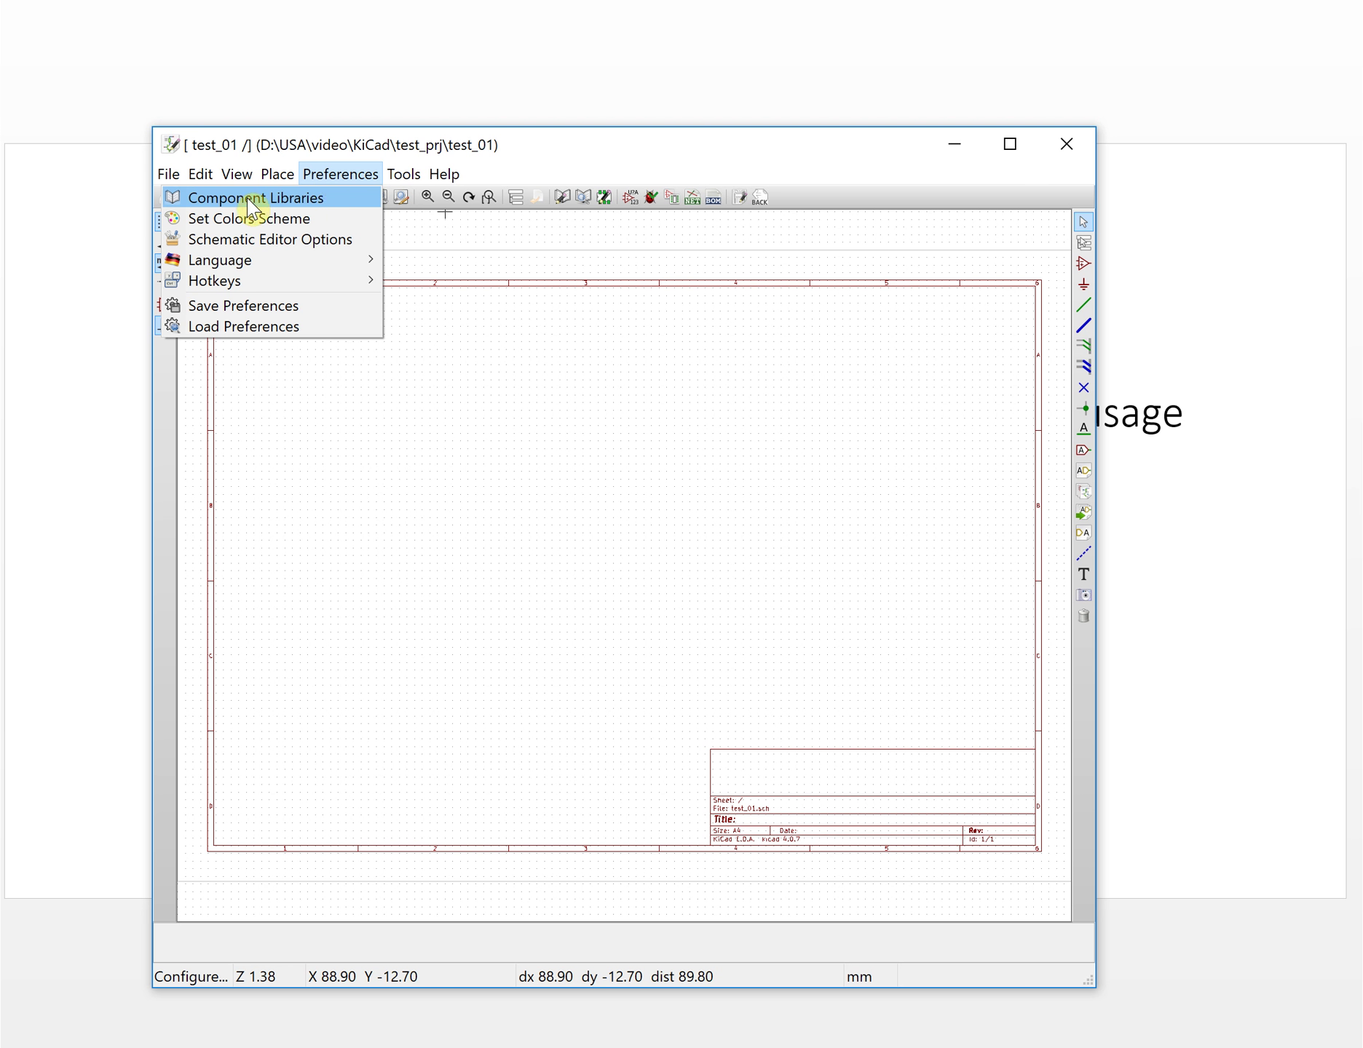
click(289, 207)
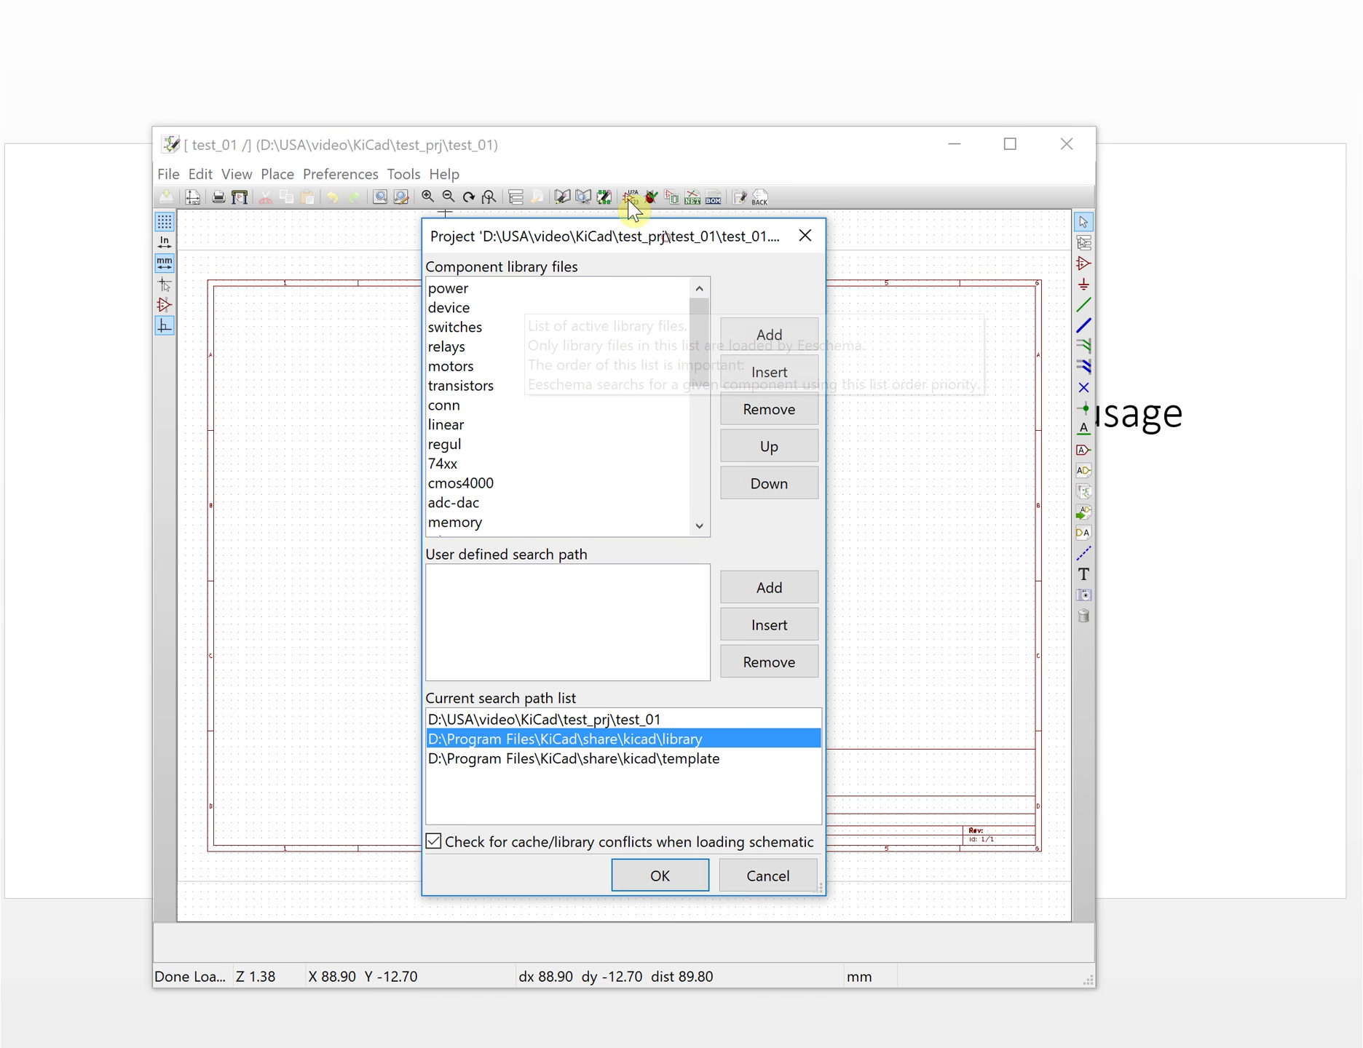
drag(658, 234, 605, 172)
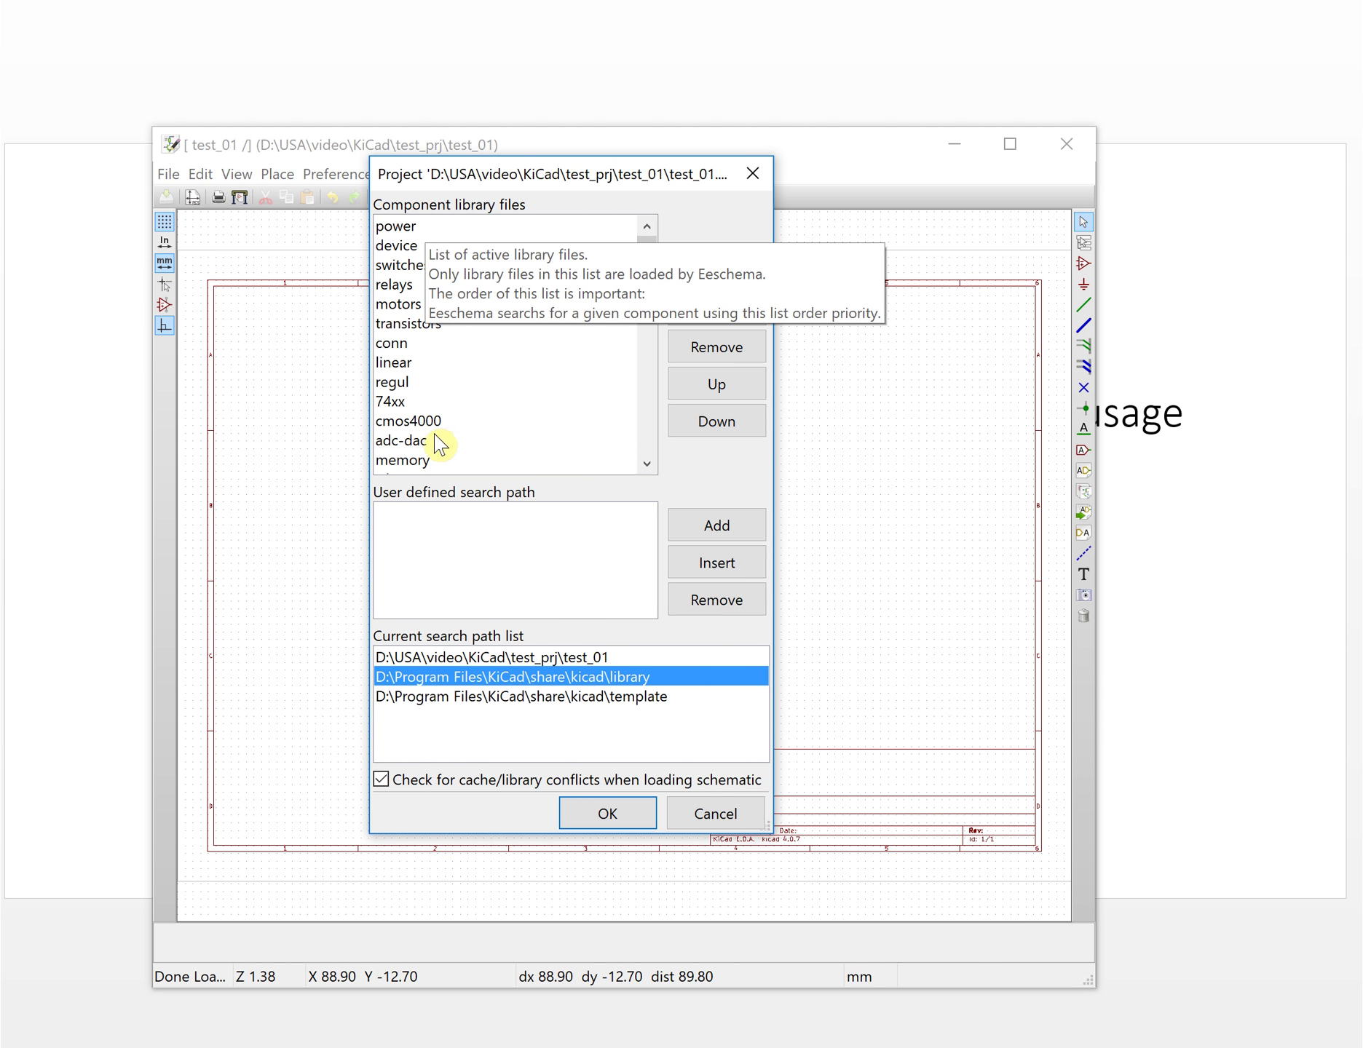
click(628, 233)
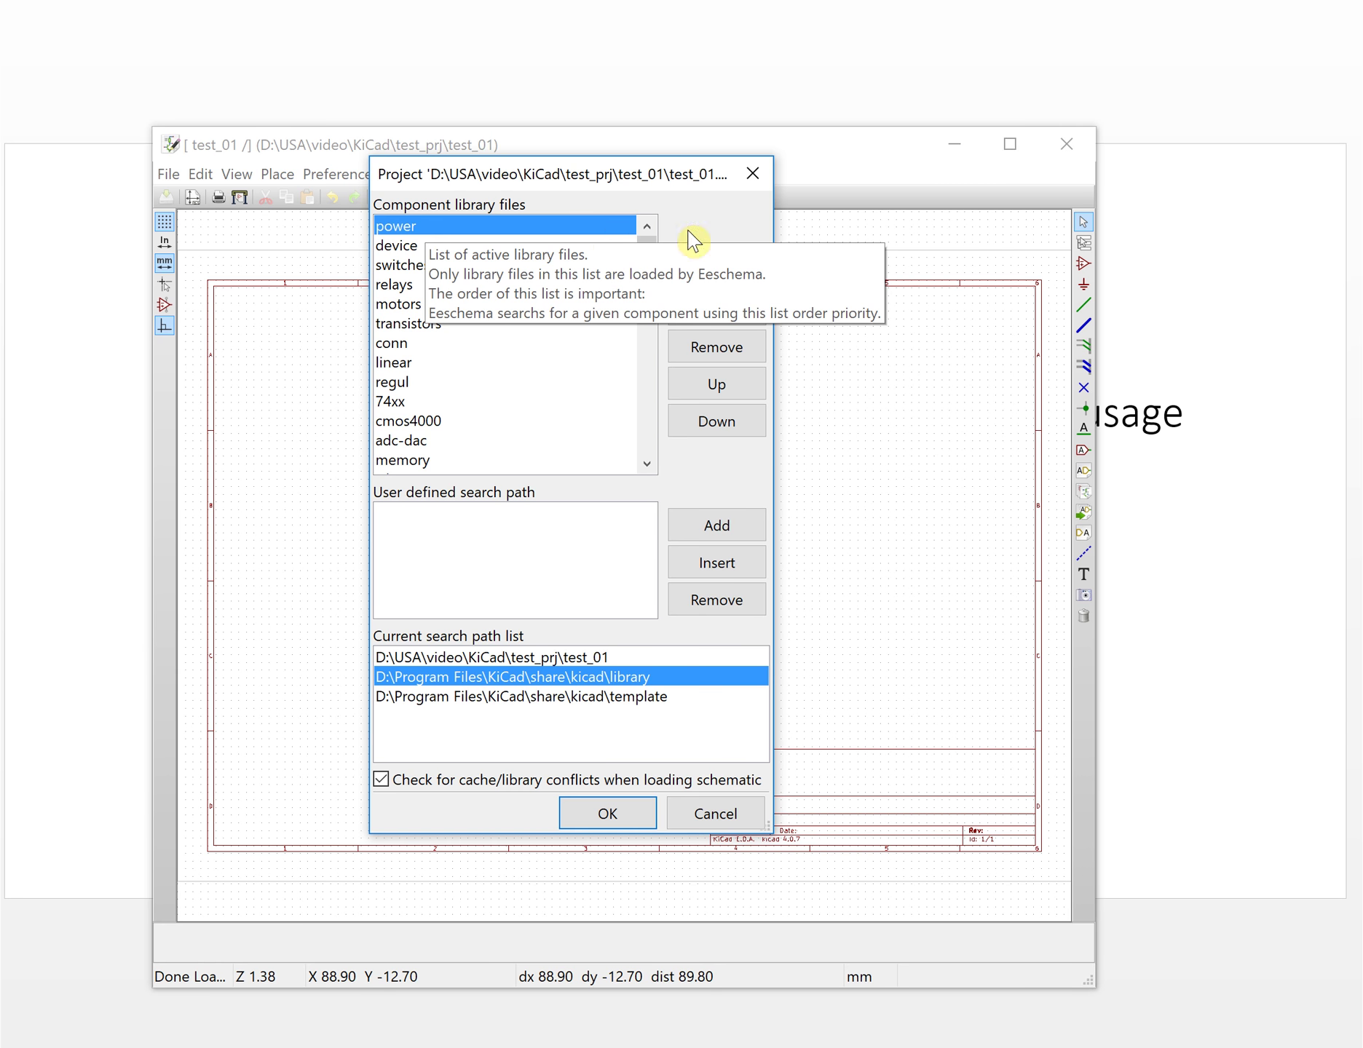
drag(647, 264, 639, 403)
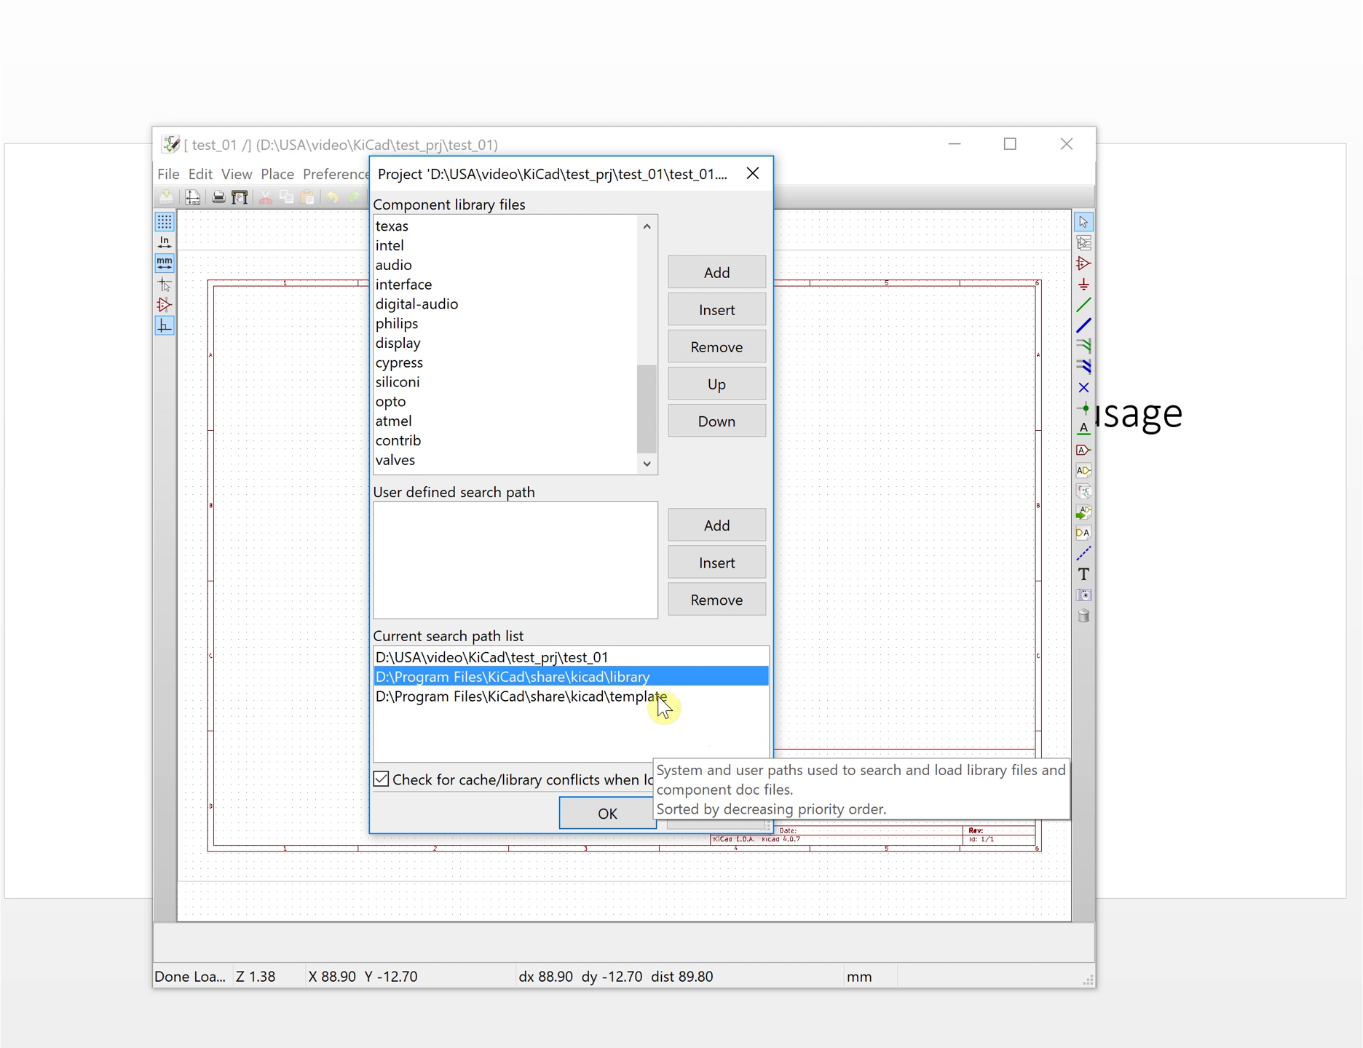
Review the current search paths: the project folder, the KiCad library folder and the template folder.
click(598, 657)
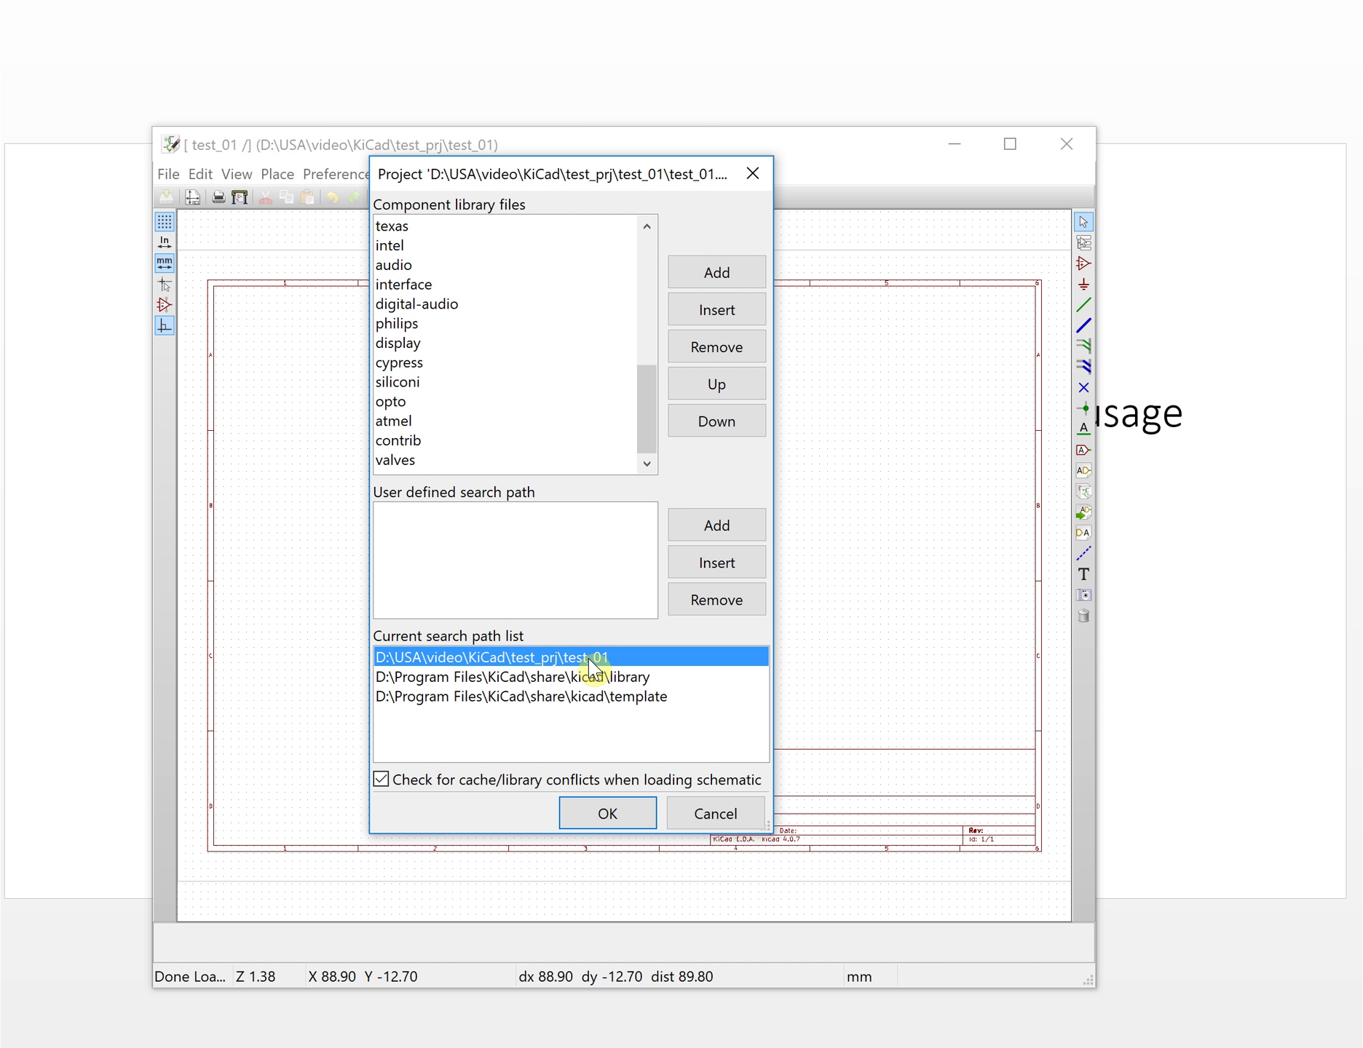
click(669, 677)
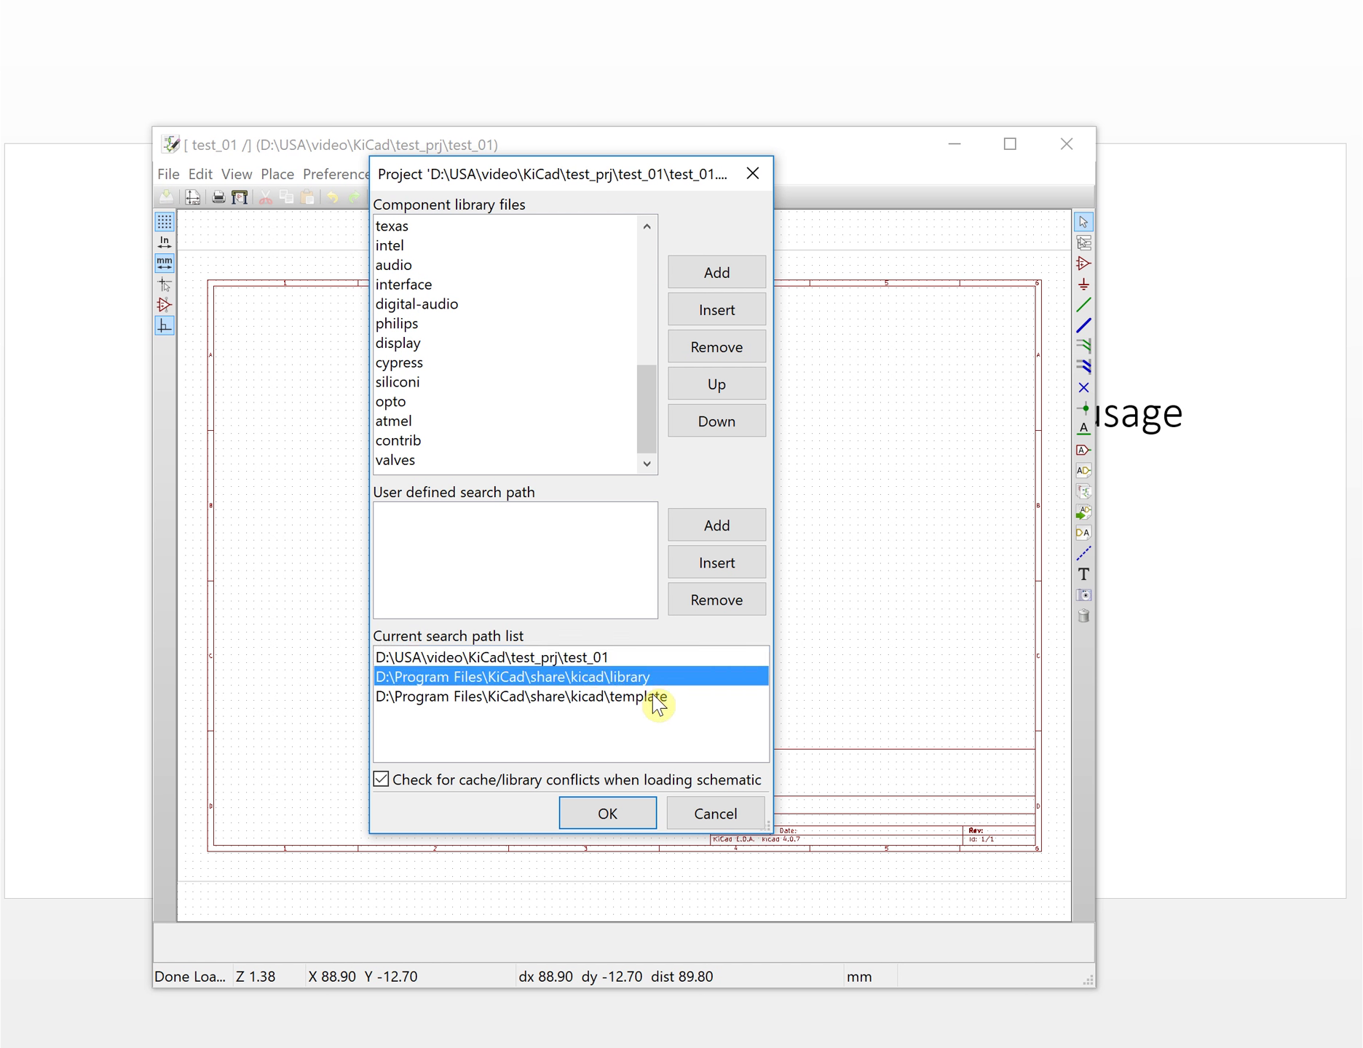
click(668, 700)
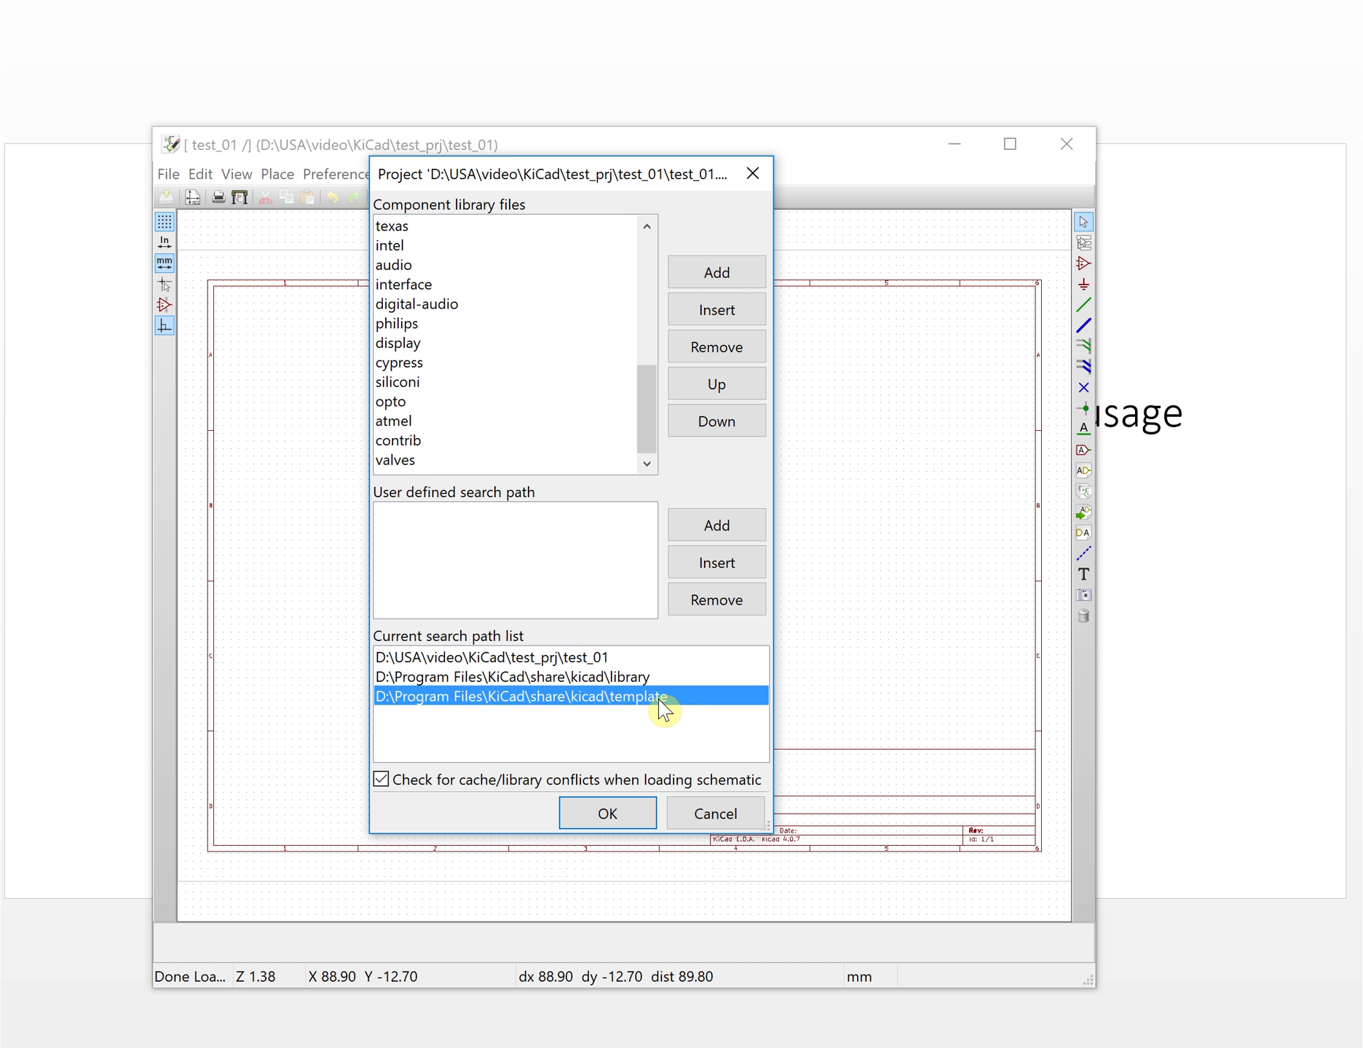
click(486, 680)
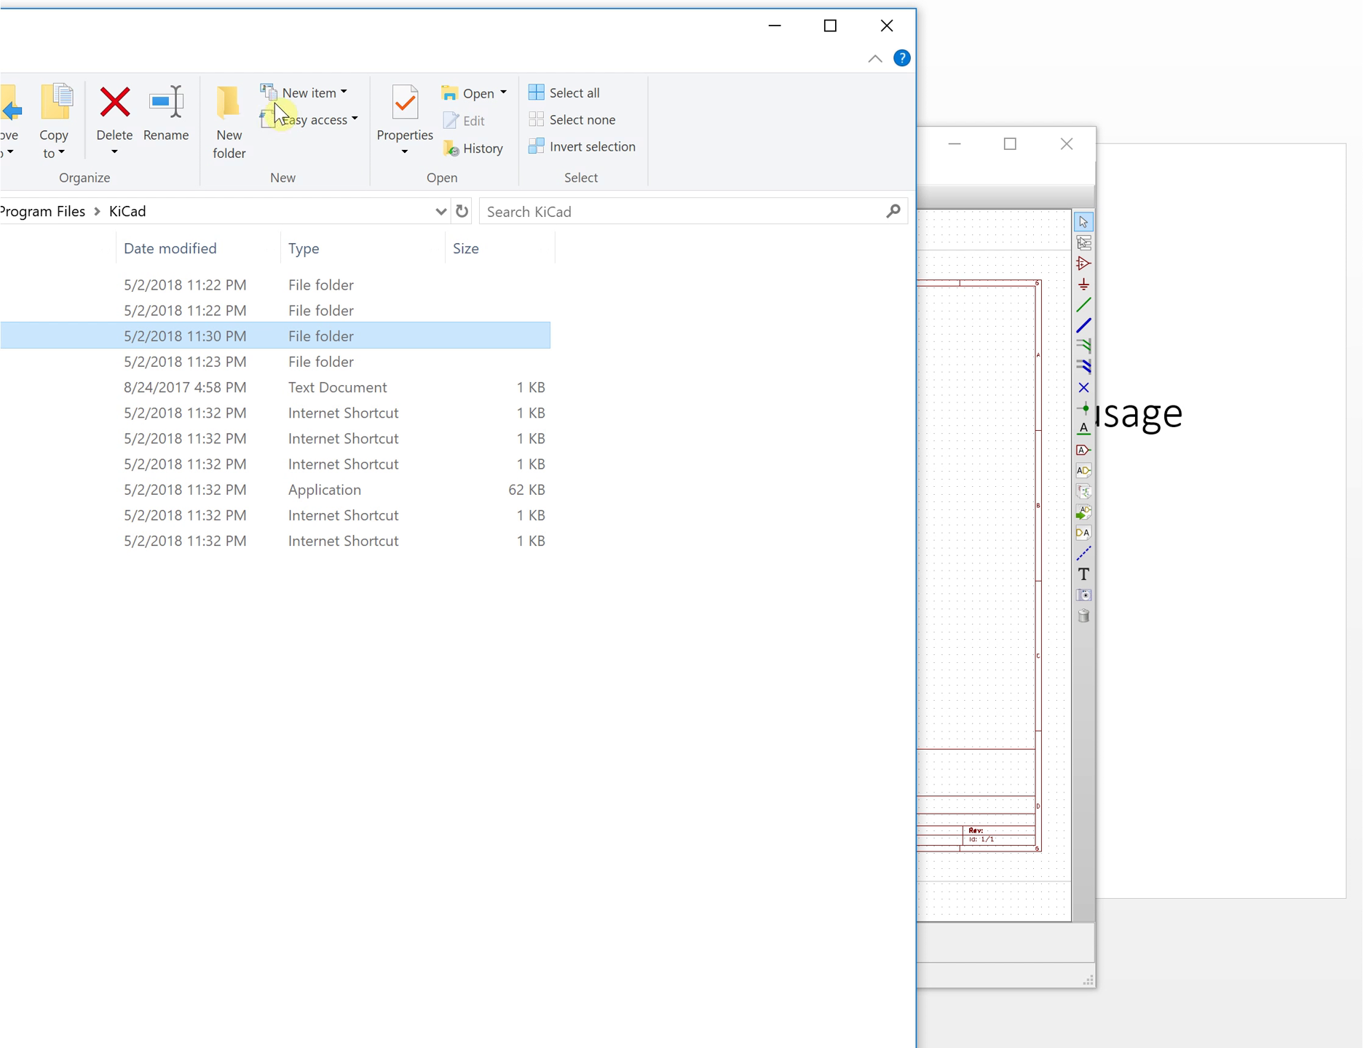
Switch to File Explorer, open the share\kicad\library folder inside D:\Program Files\KiCad, and place its window beside the library settings.
drag(305, 37, 921, 202)
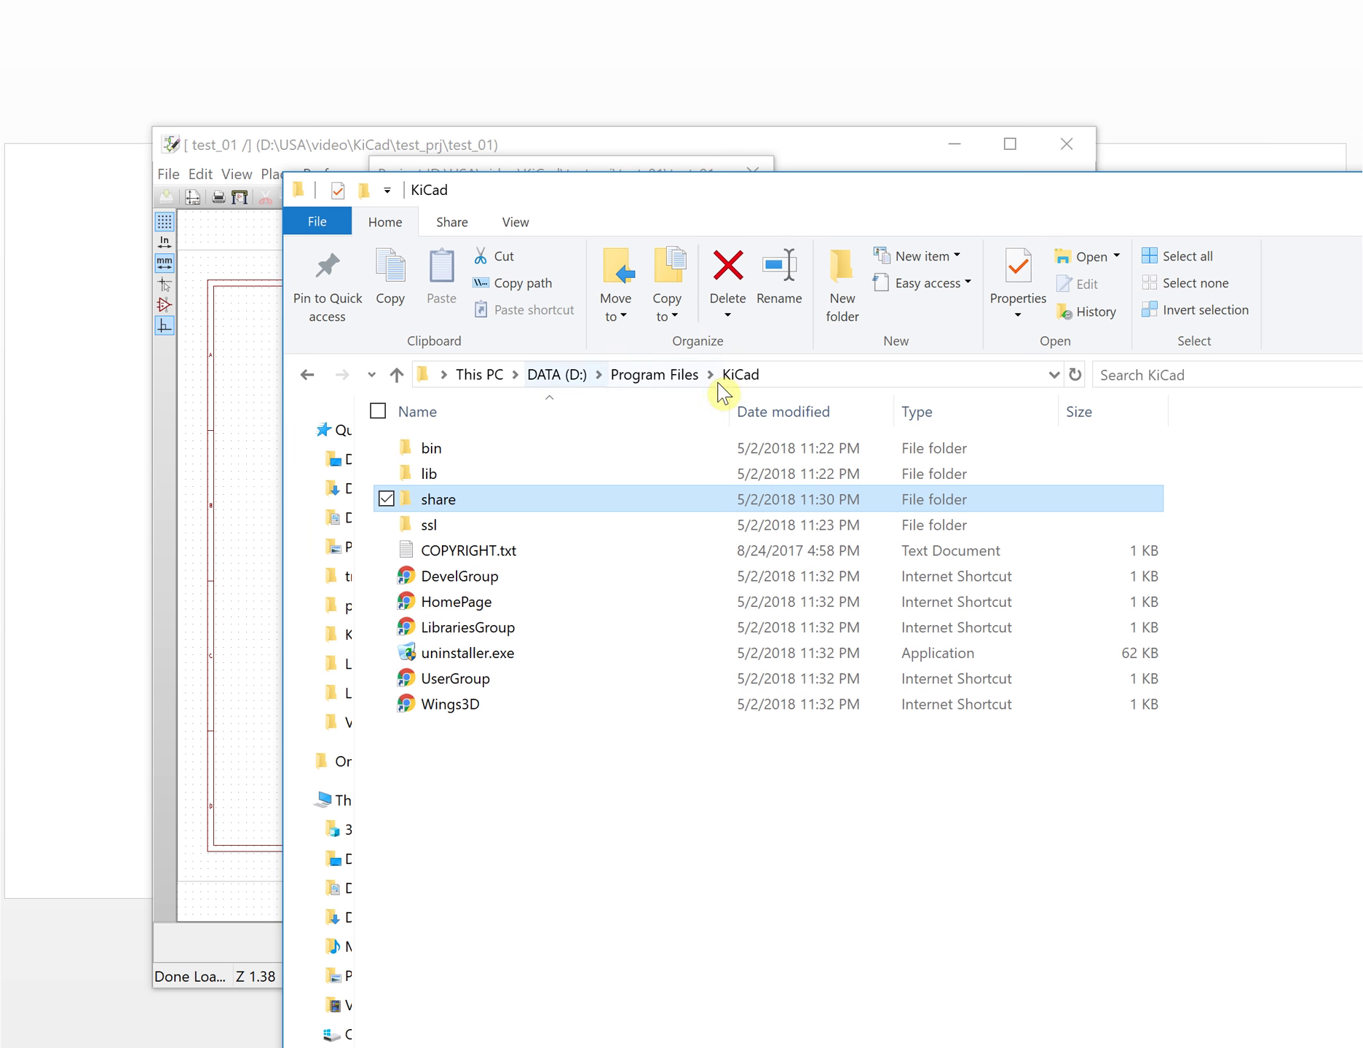
click(788, 195)
drag(654, 195, 512, 183)
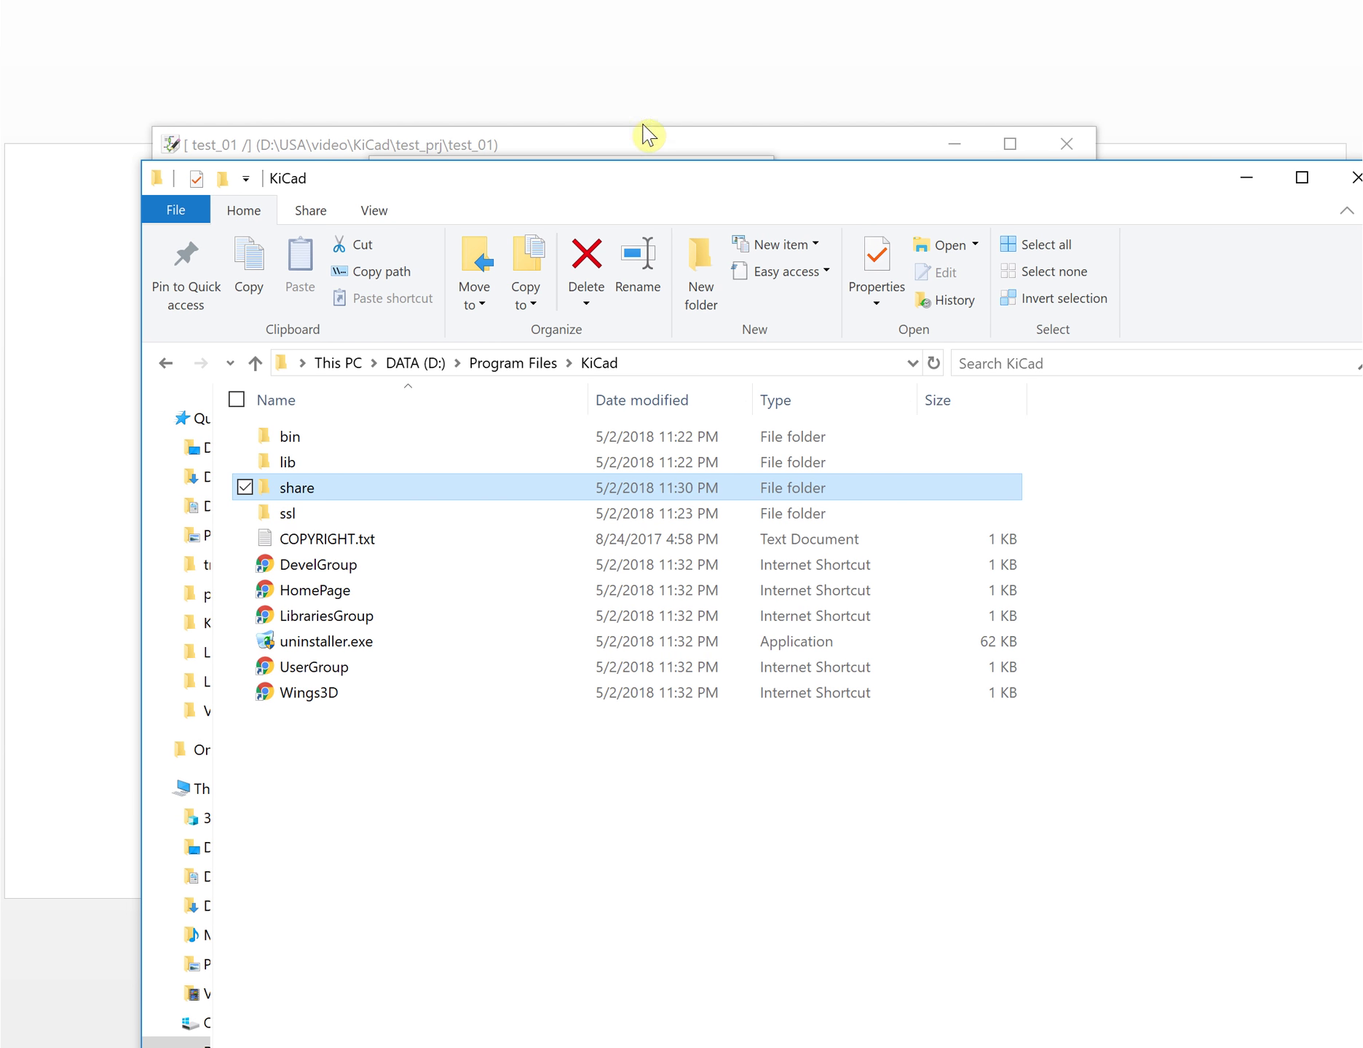
drag(630, 174, 790, 705)
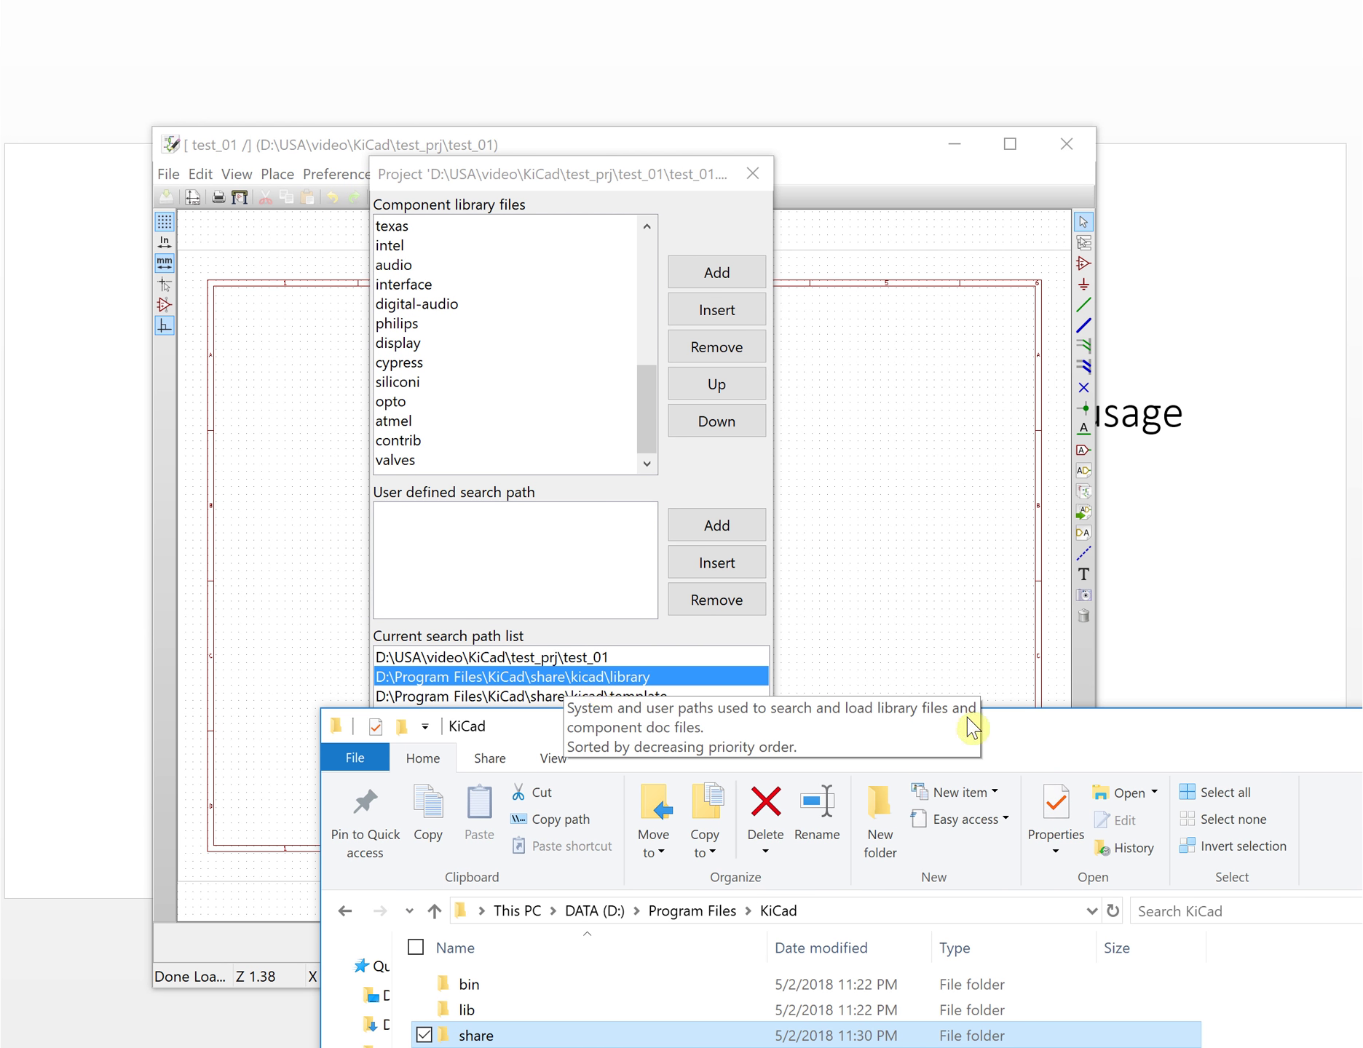
drag(874, 726, 803, 341)
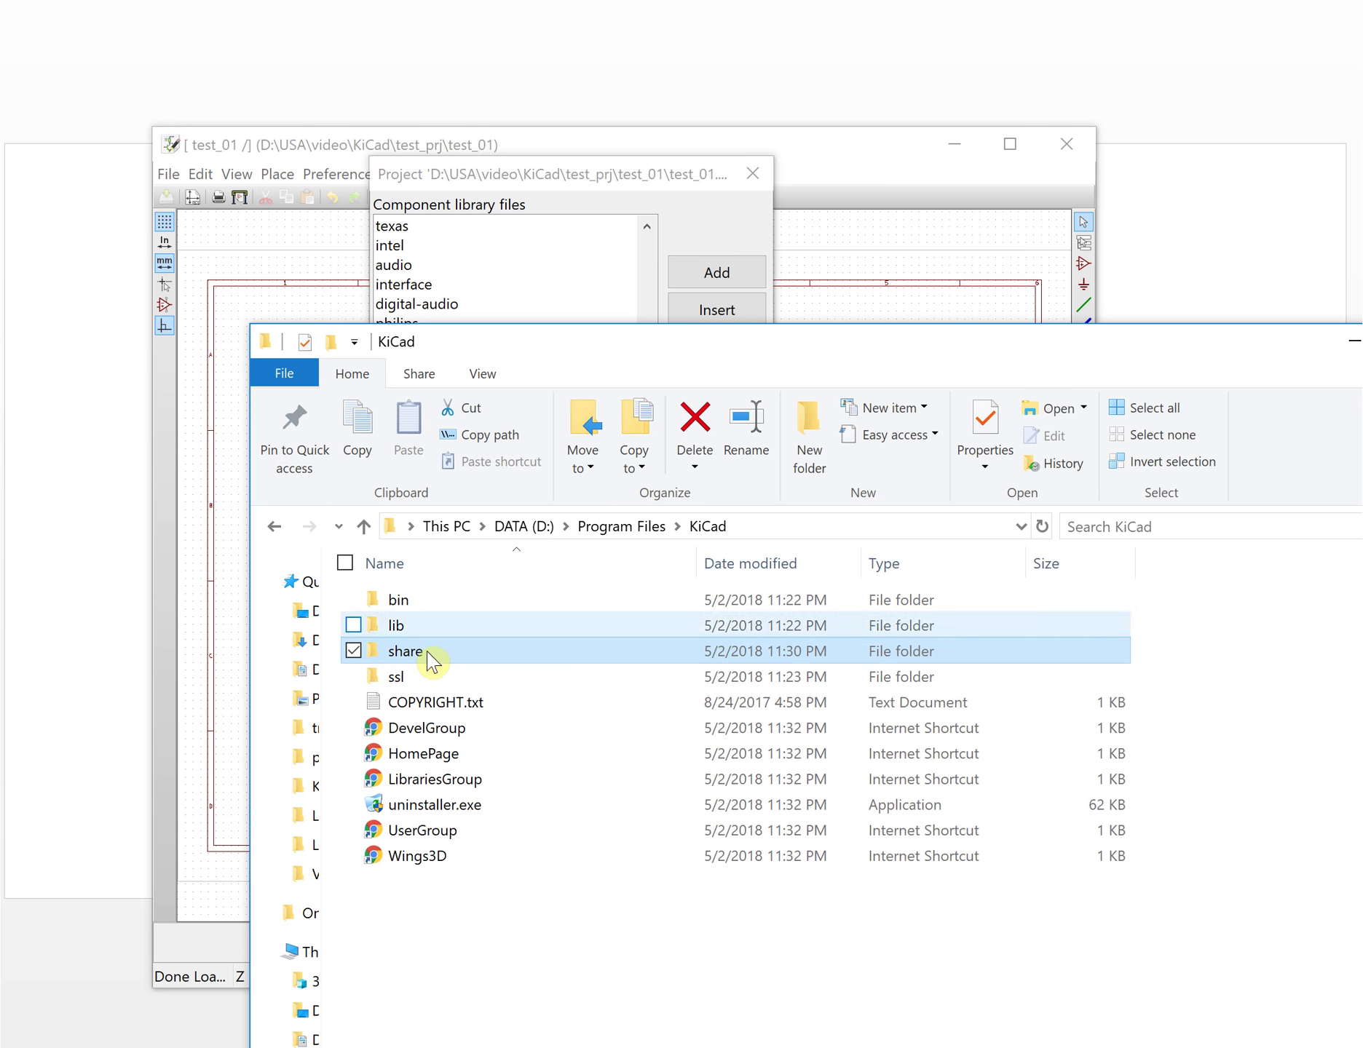
double_click(435, 655)
double_click(598, 637)
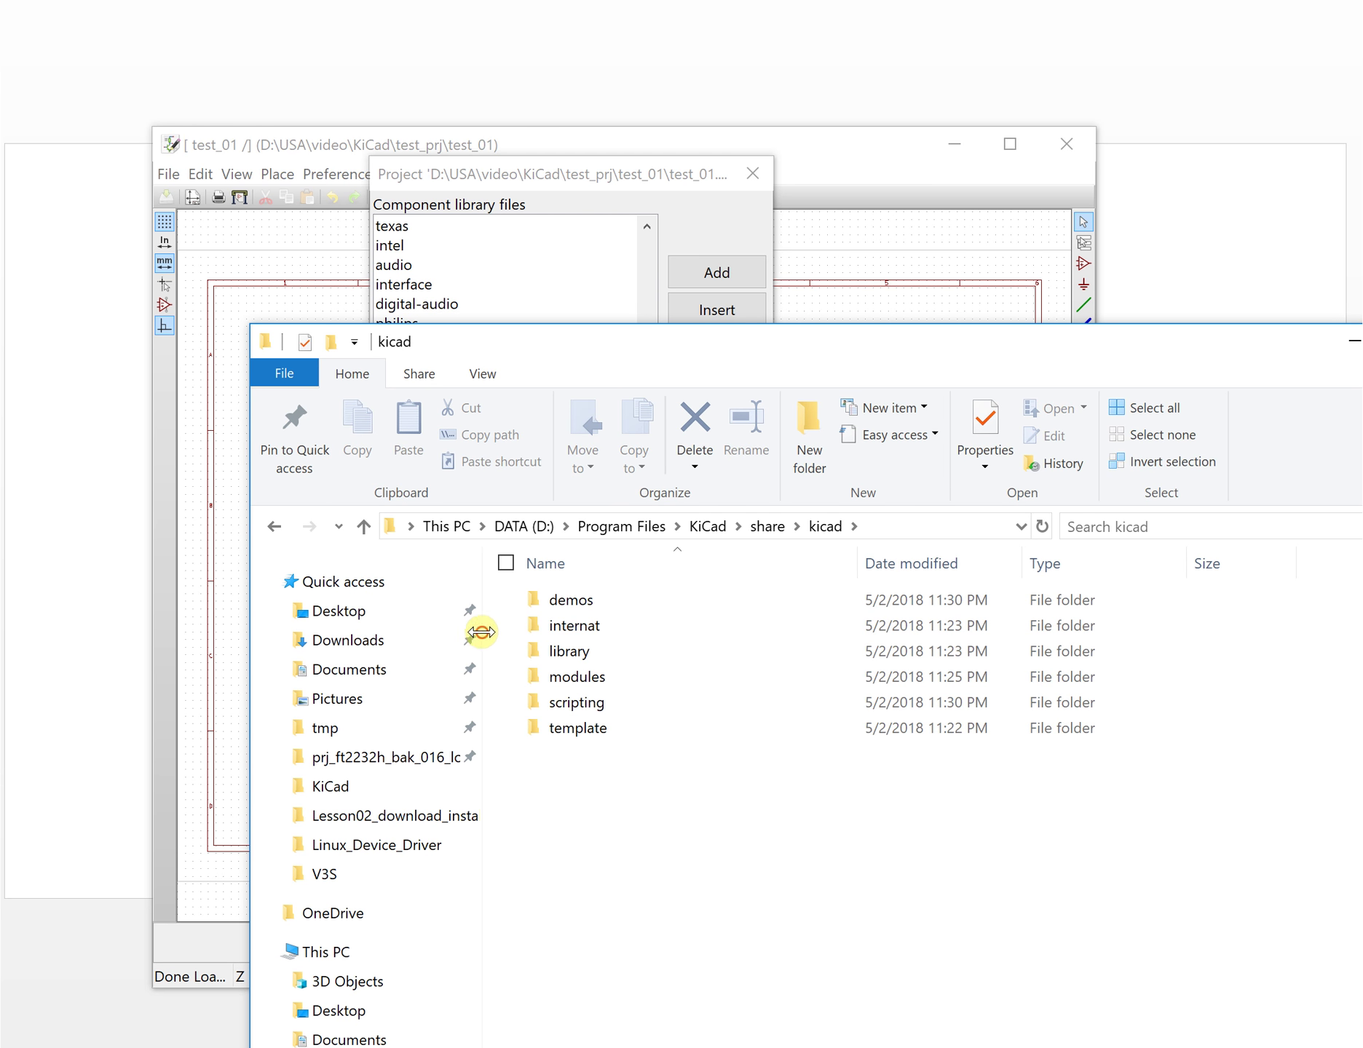
drag(481, 632, 366, 643)
double_click(451, 652)
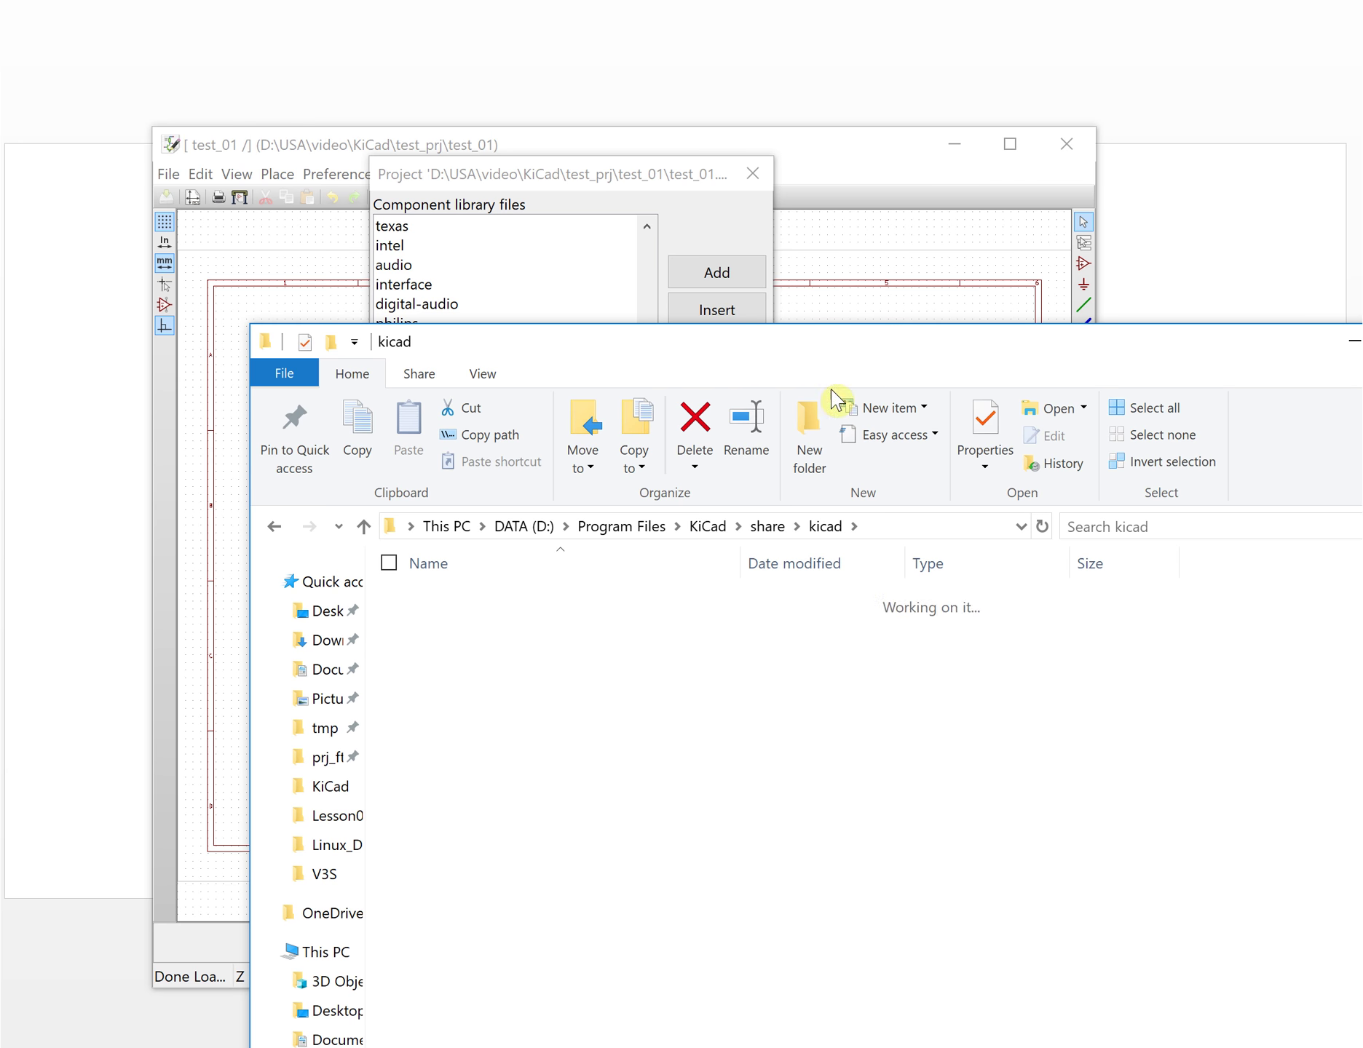
drag(815, 343, 746, 186)
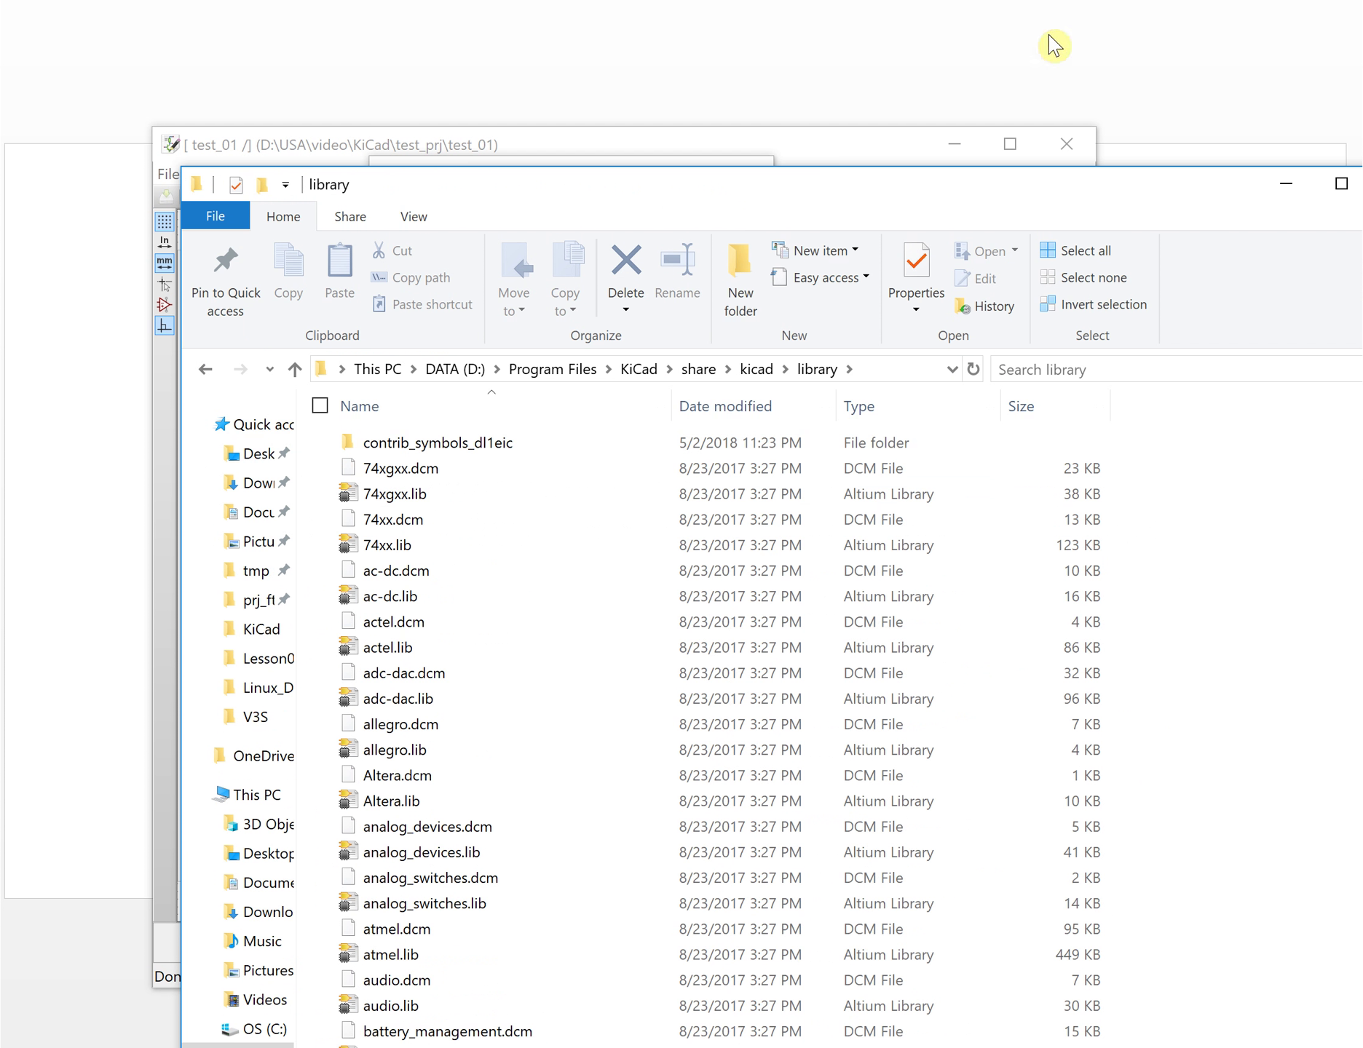
key(super+Right)
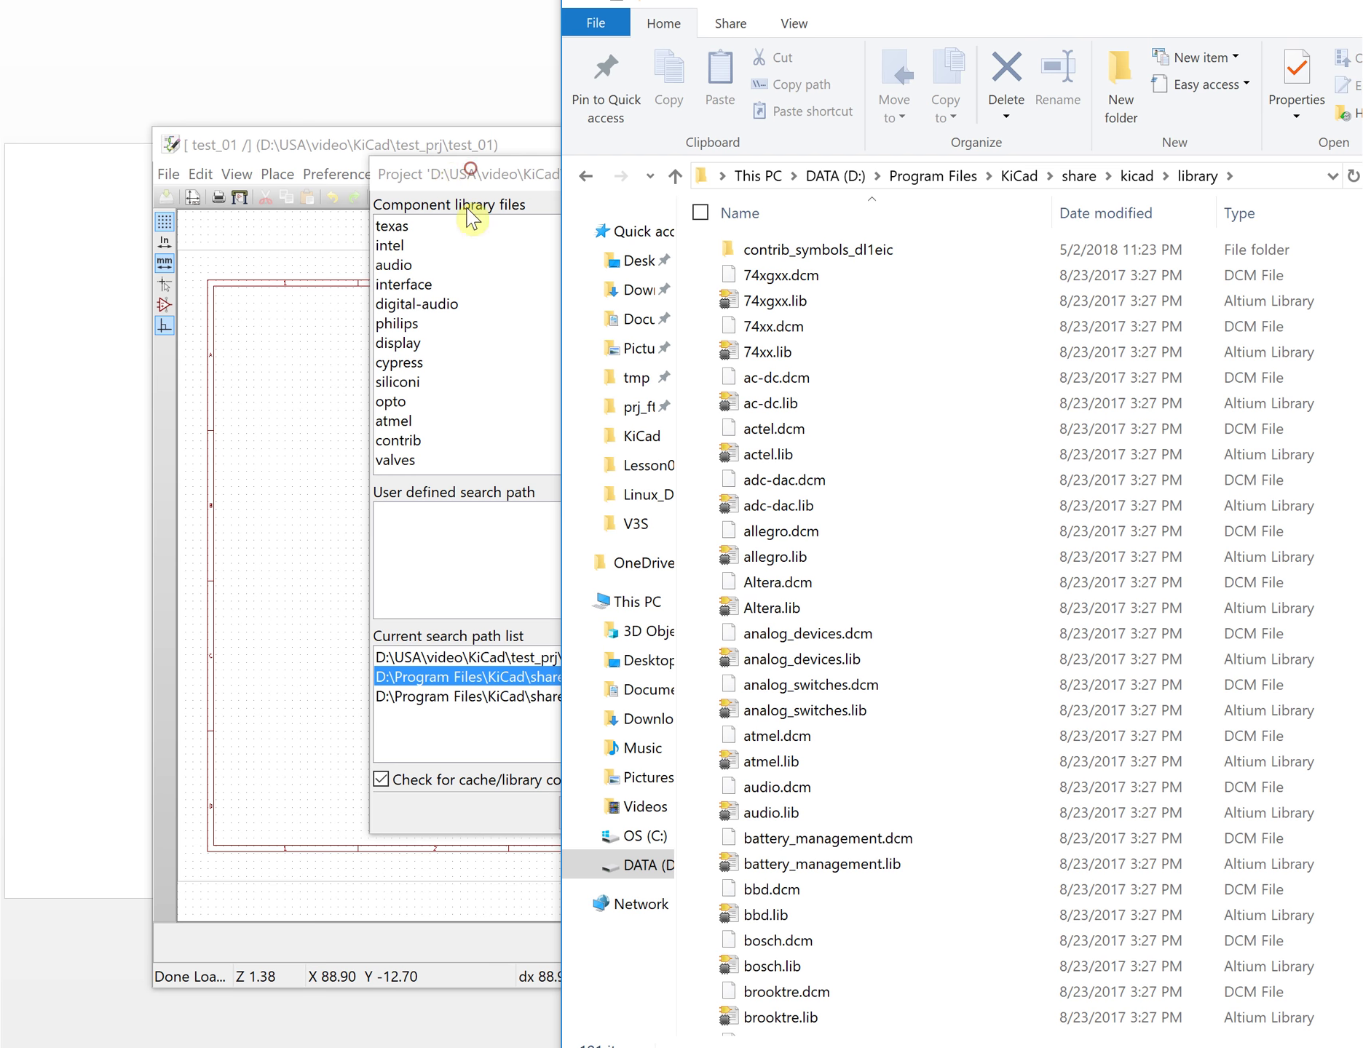
Return to the start of the component library list and select the power and device libraries in turn.
click(472, 218)
scroll(513, 320, up, 3)
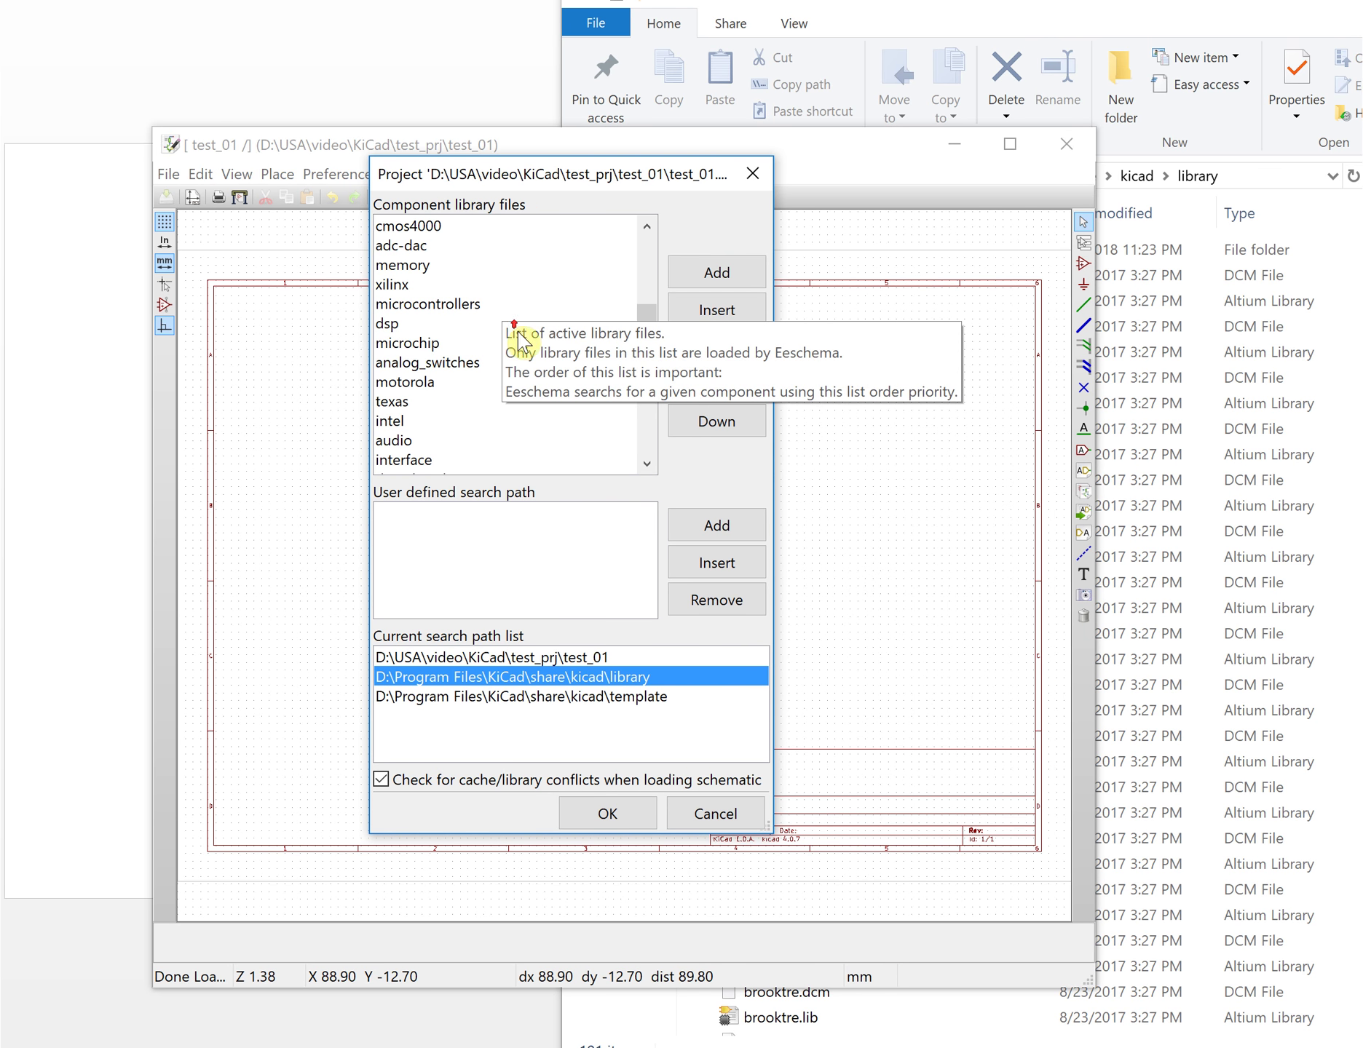
drag(651, 313, 648, 228)
click(396, 226)
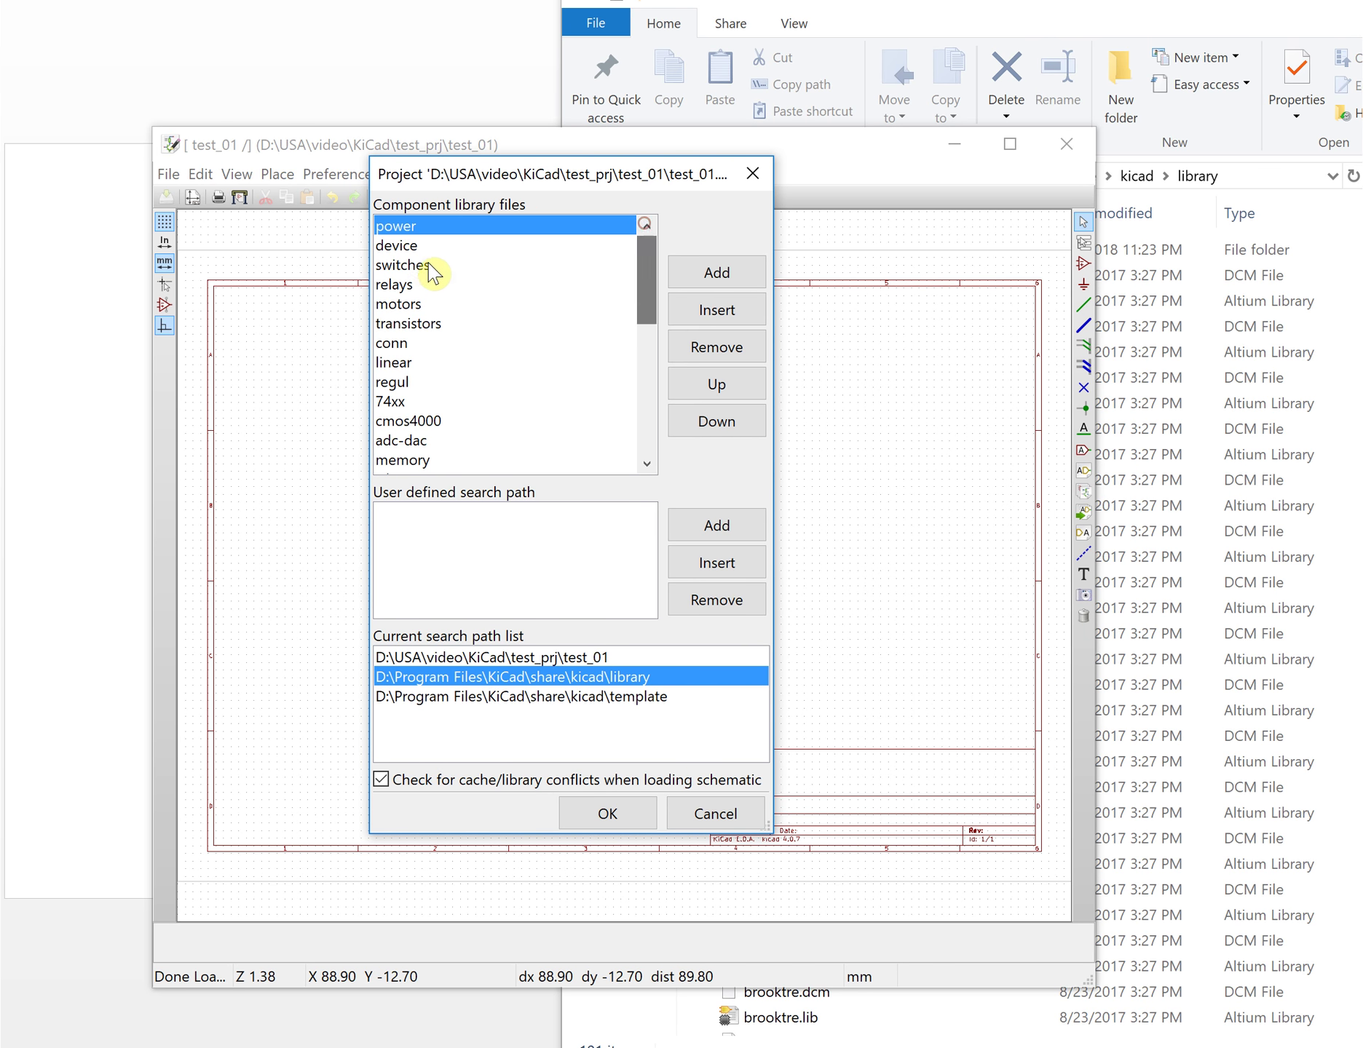
click(415, 246)
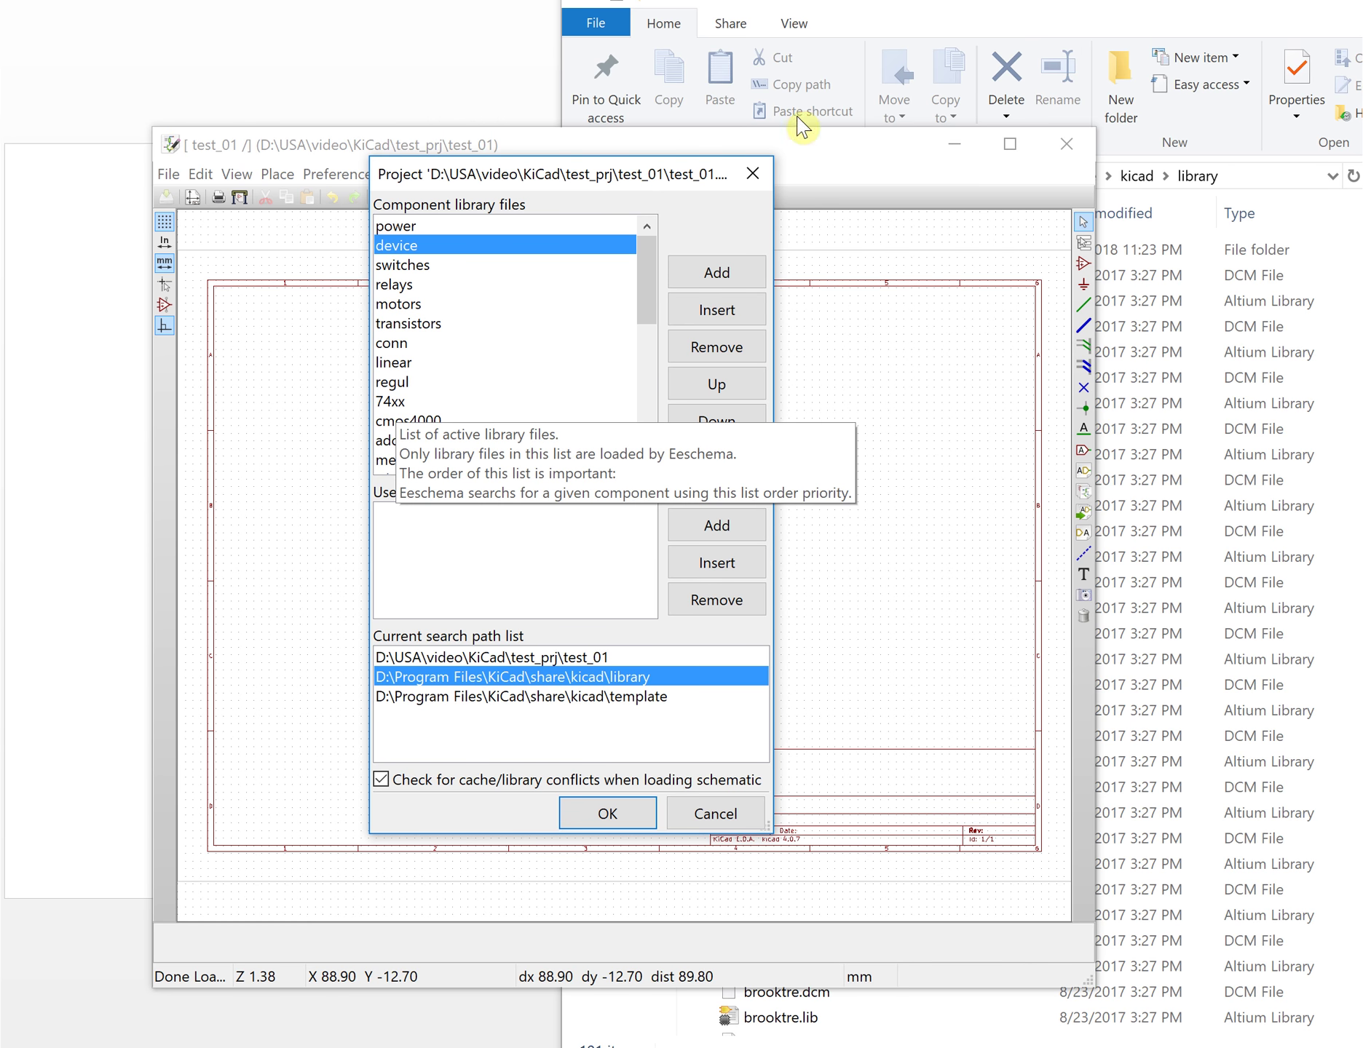
Locate the matching device.lib and device.dcm files in the File Explorer library folder.
click(1129, 21)
click(938, 518)
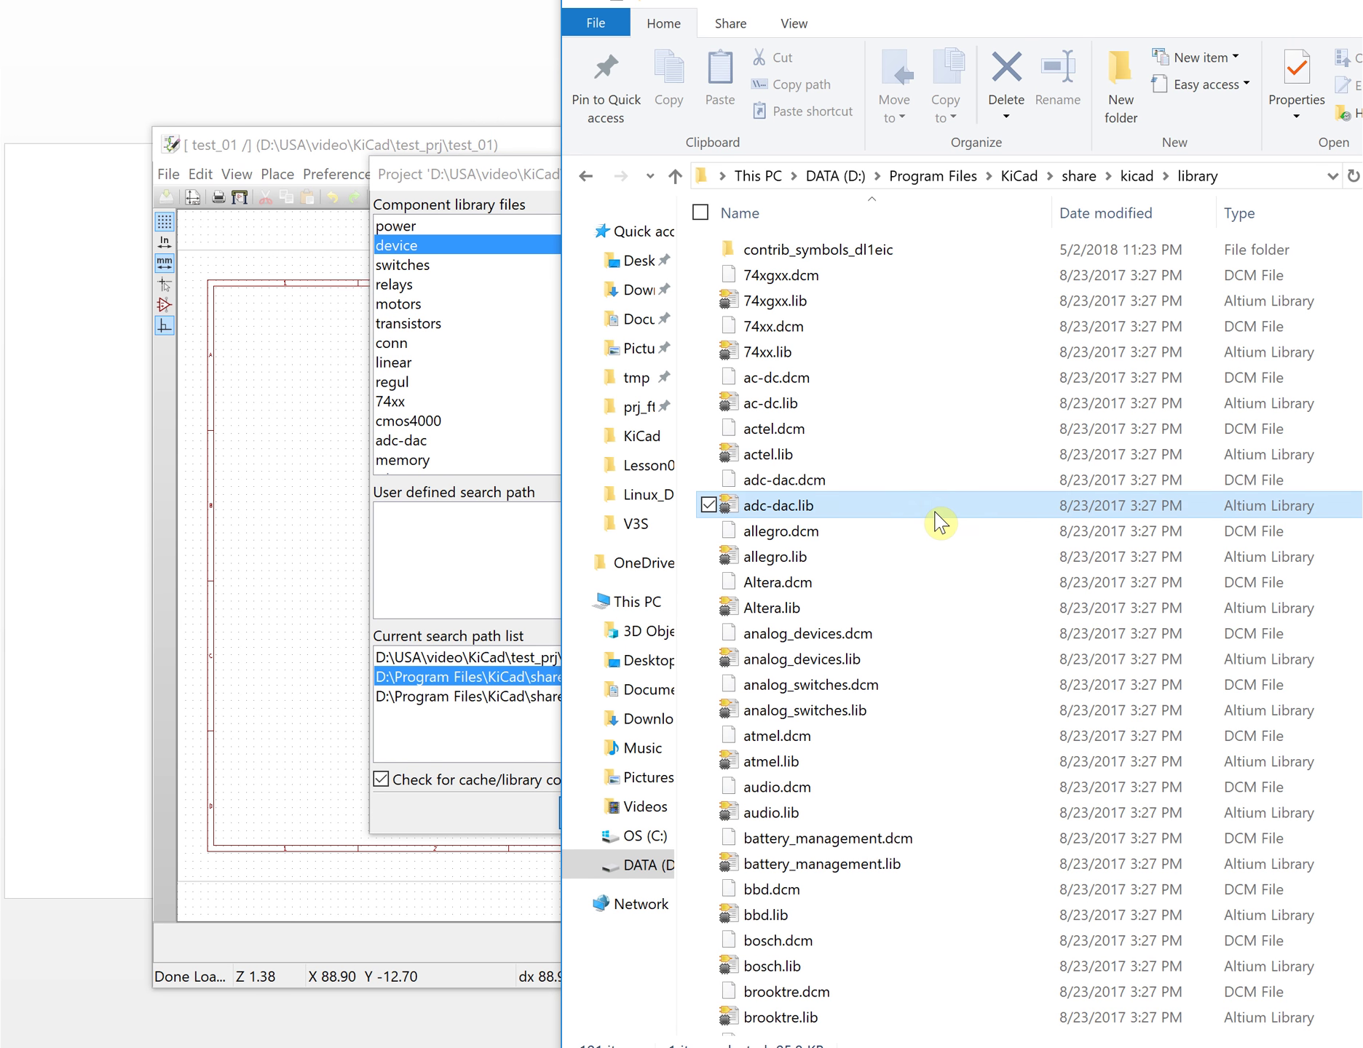
key(d)
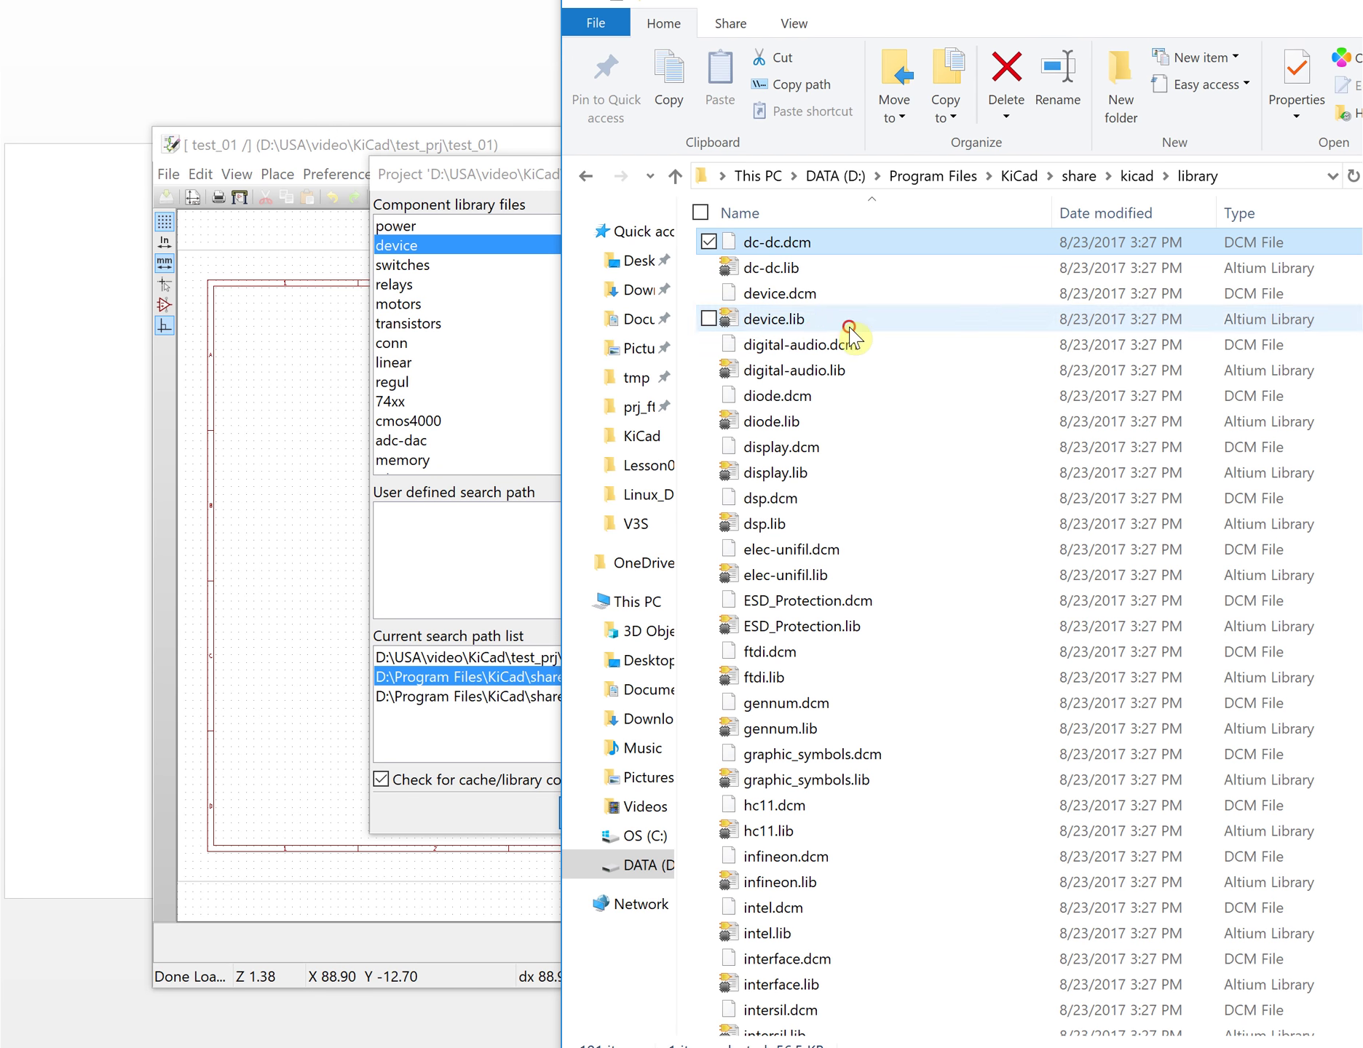
click(790, 324)
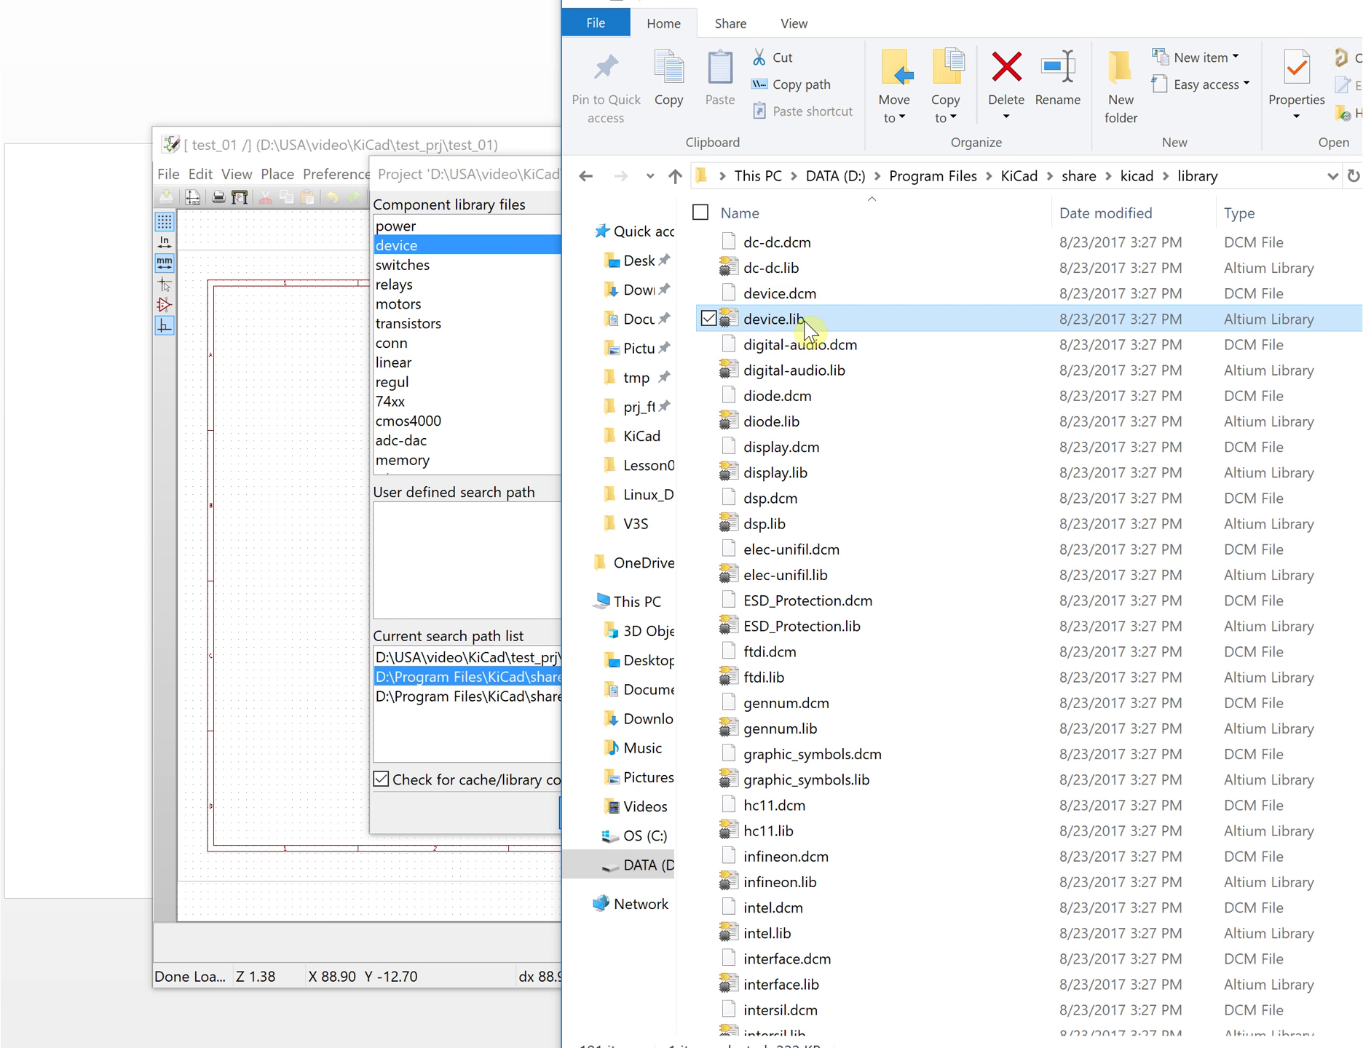
mouse_move(781, 327)
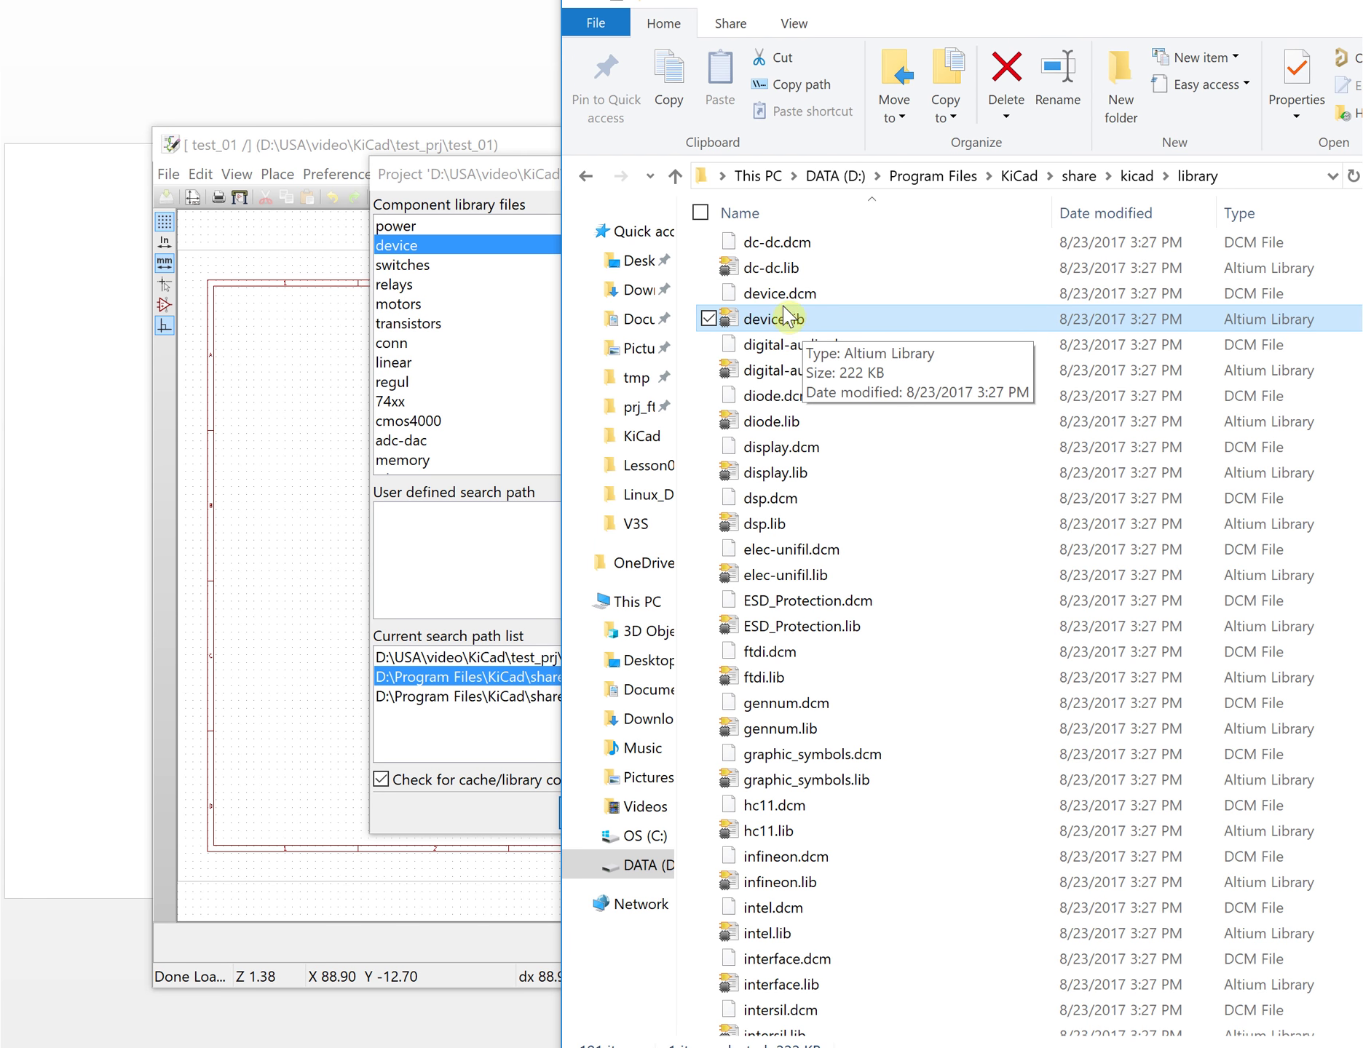
click(789, 294)
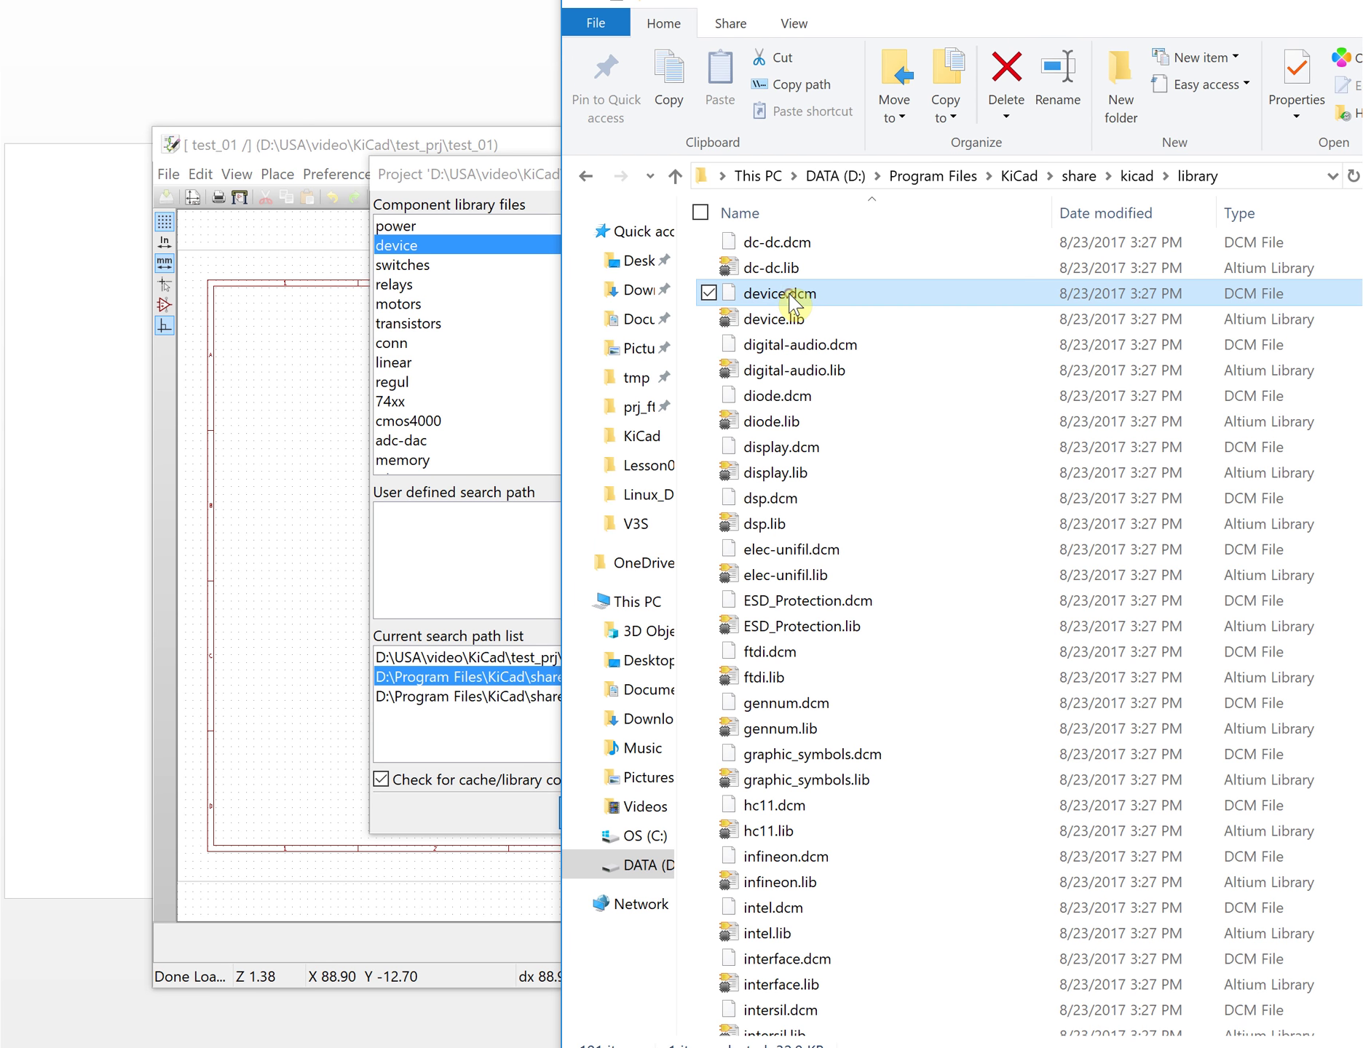
Open device.dcm in Visual Studio Code and examine the description and keyword lines of its component entries.
right_click(789, 294)
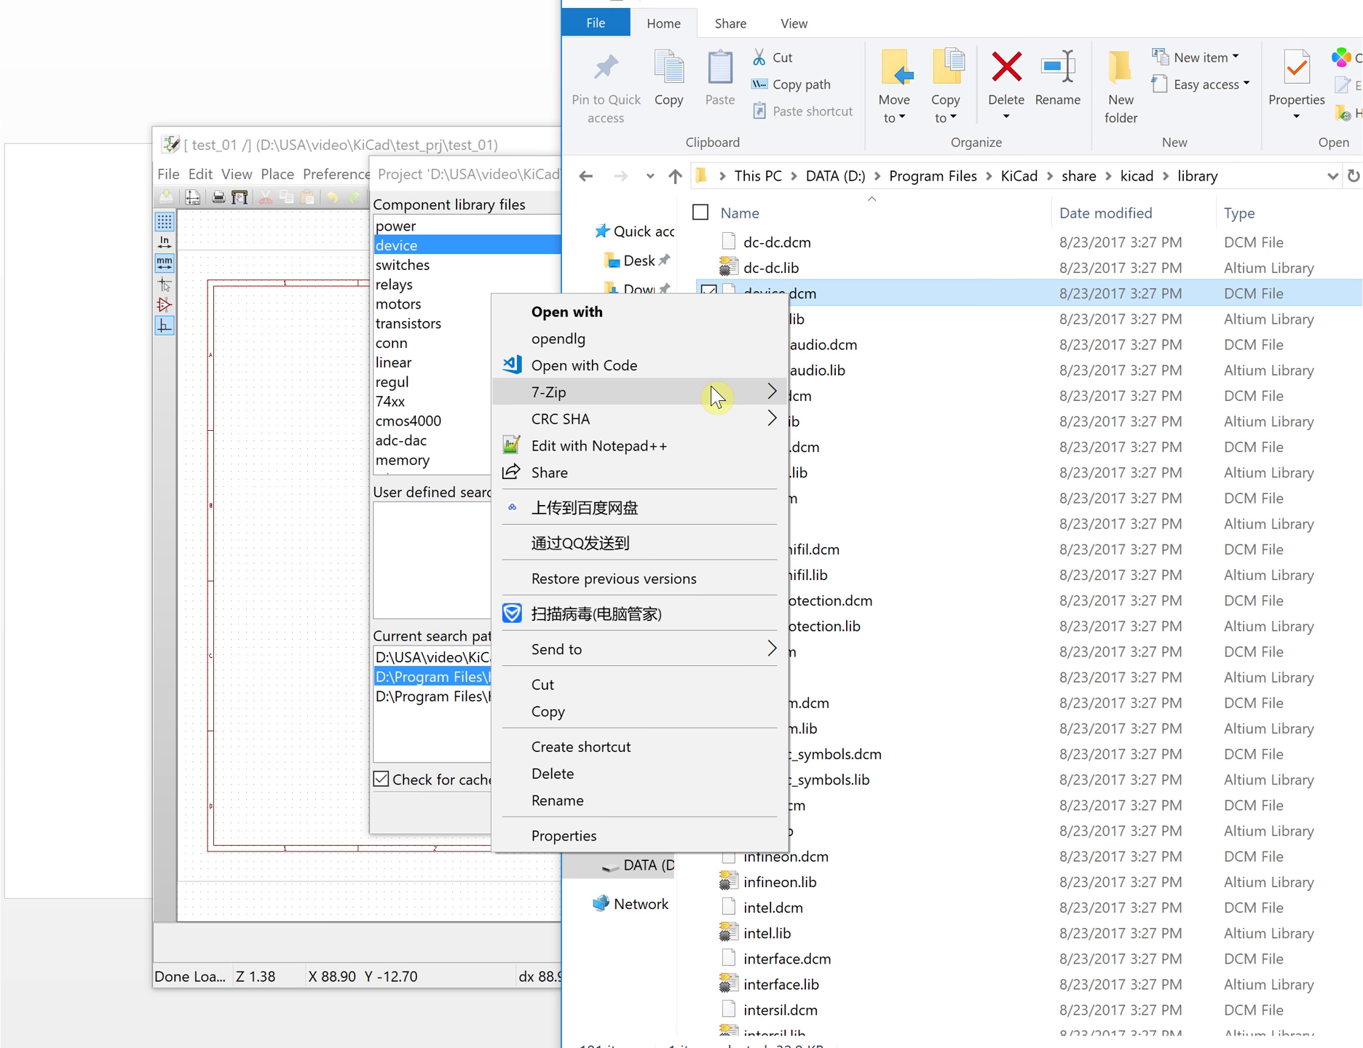
mouse_move(713, 394)
click(661, 366)
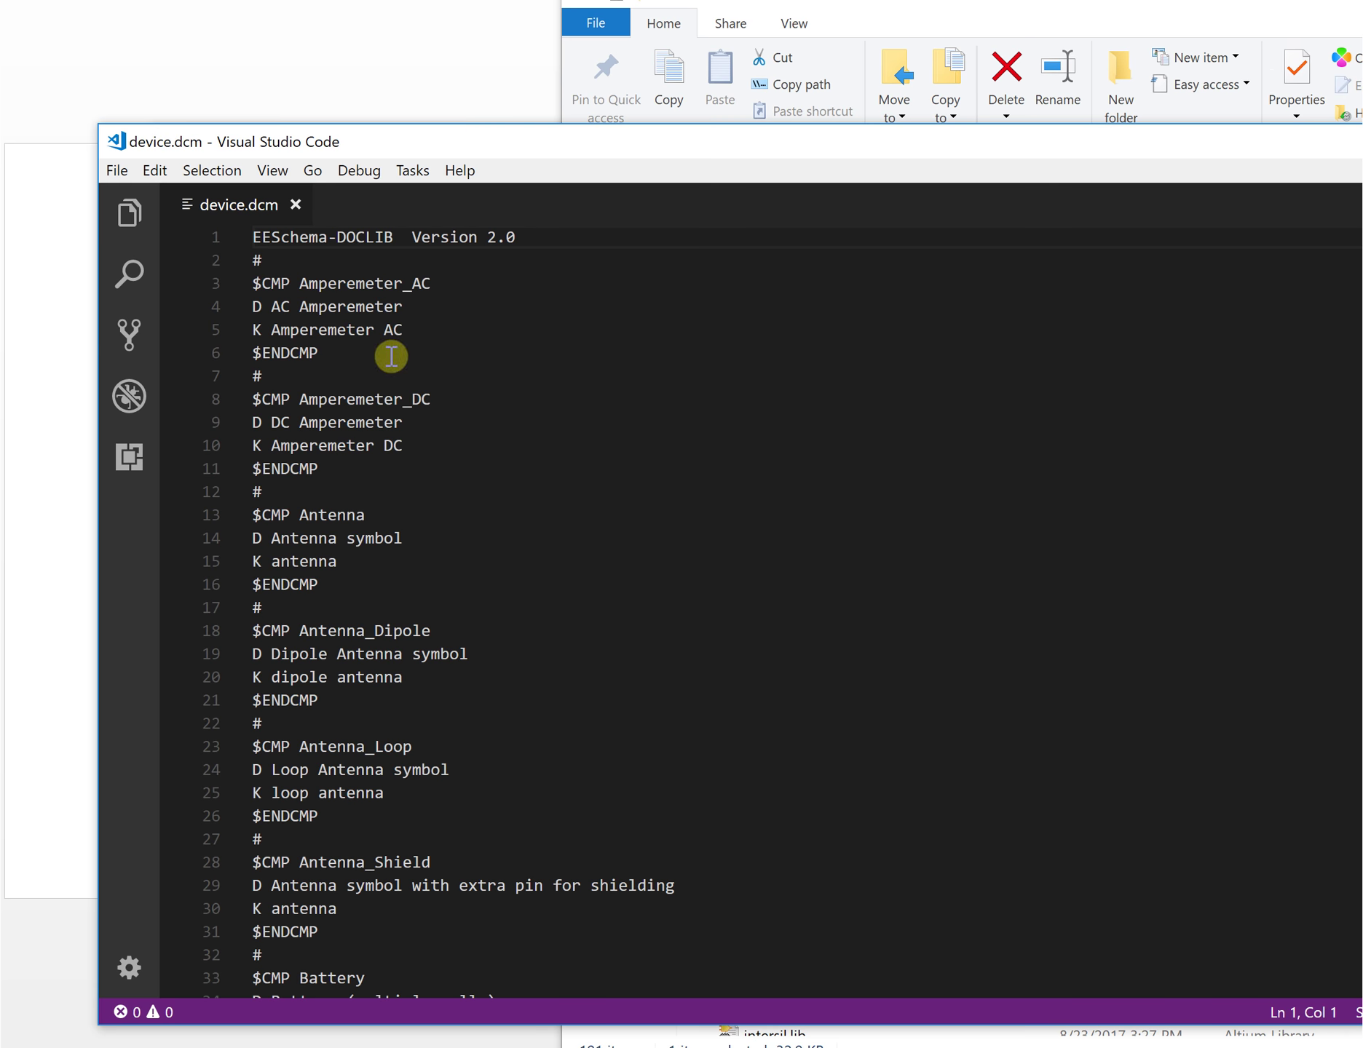
double_click(278, 306)
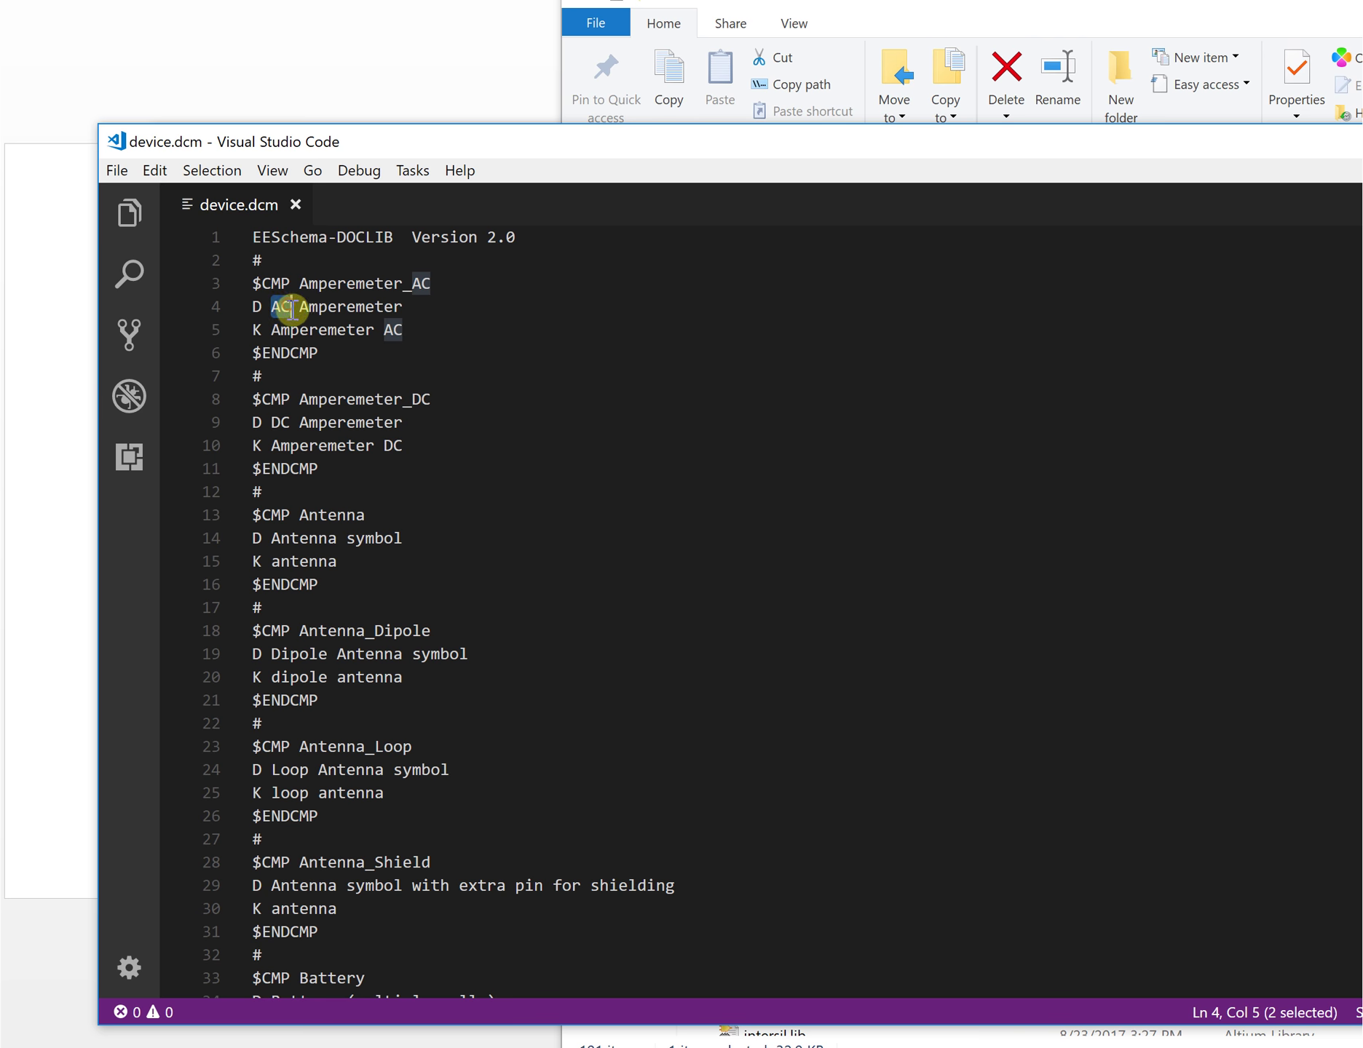
click(337, 332)
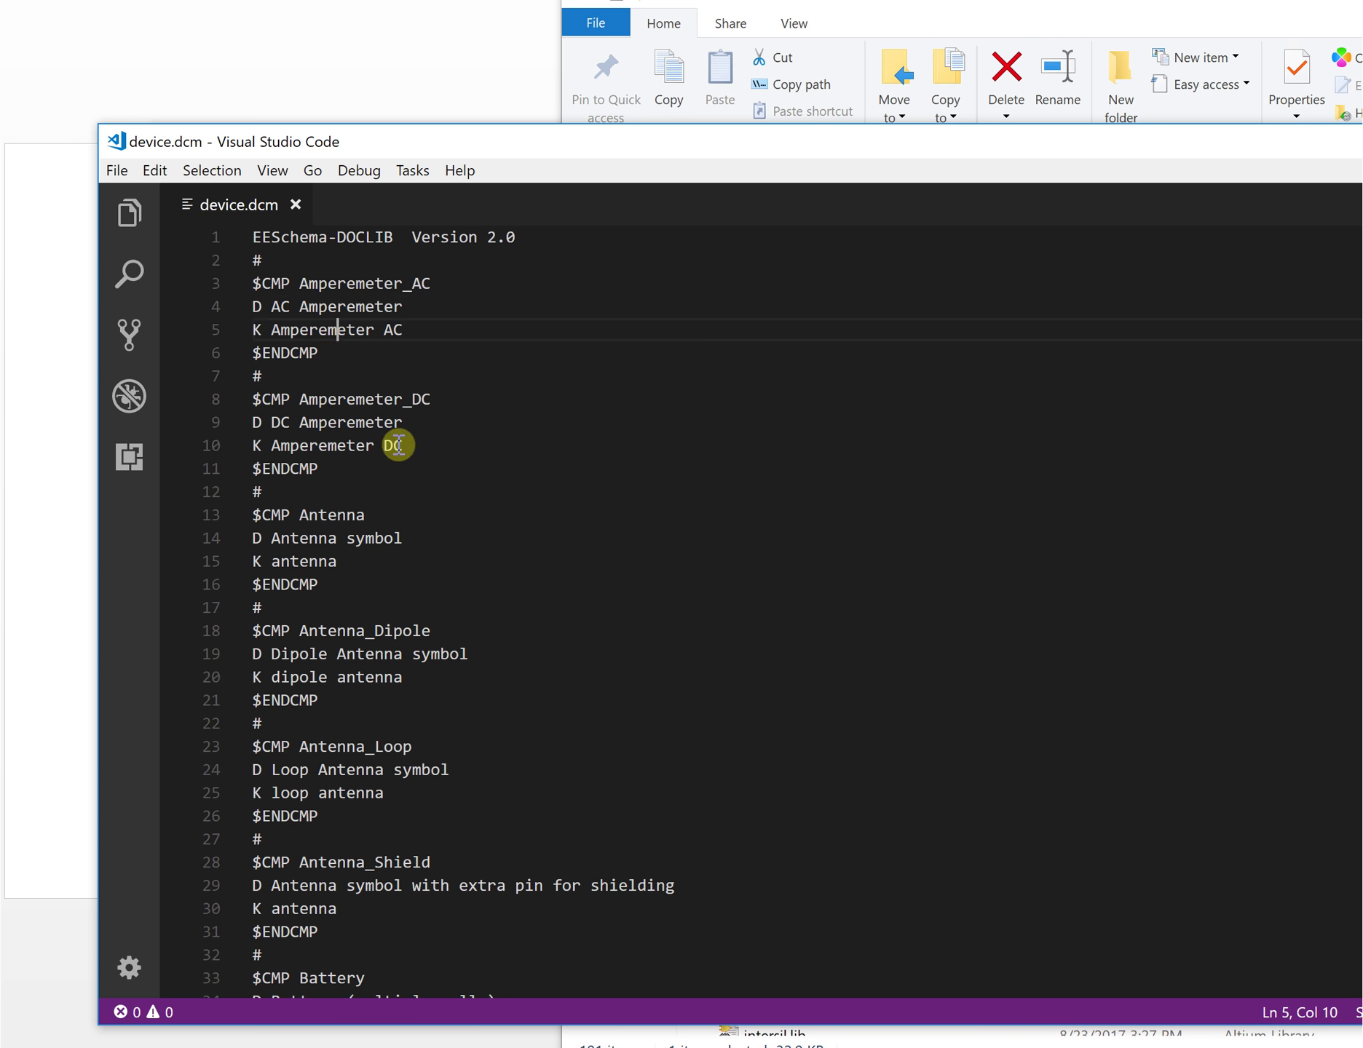
scroll(384, 439, down, 3)
click(356, 525)
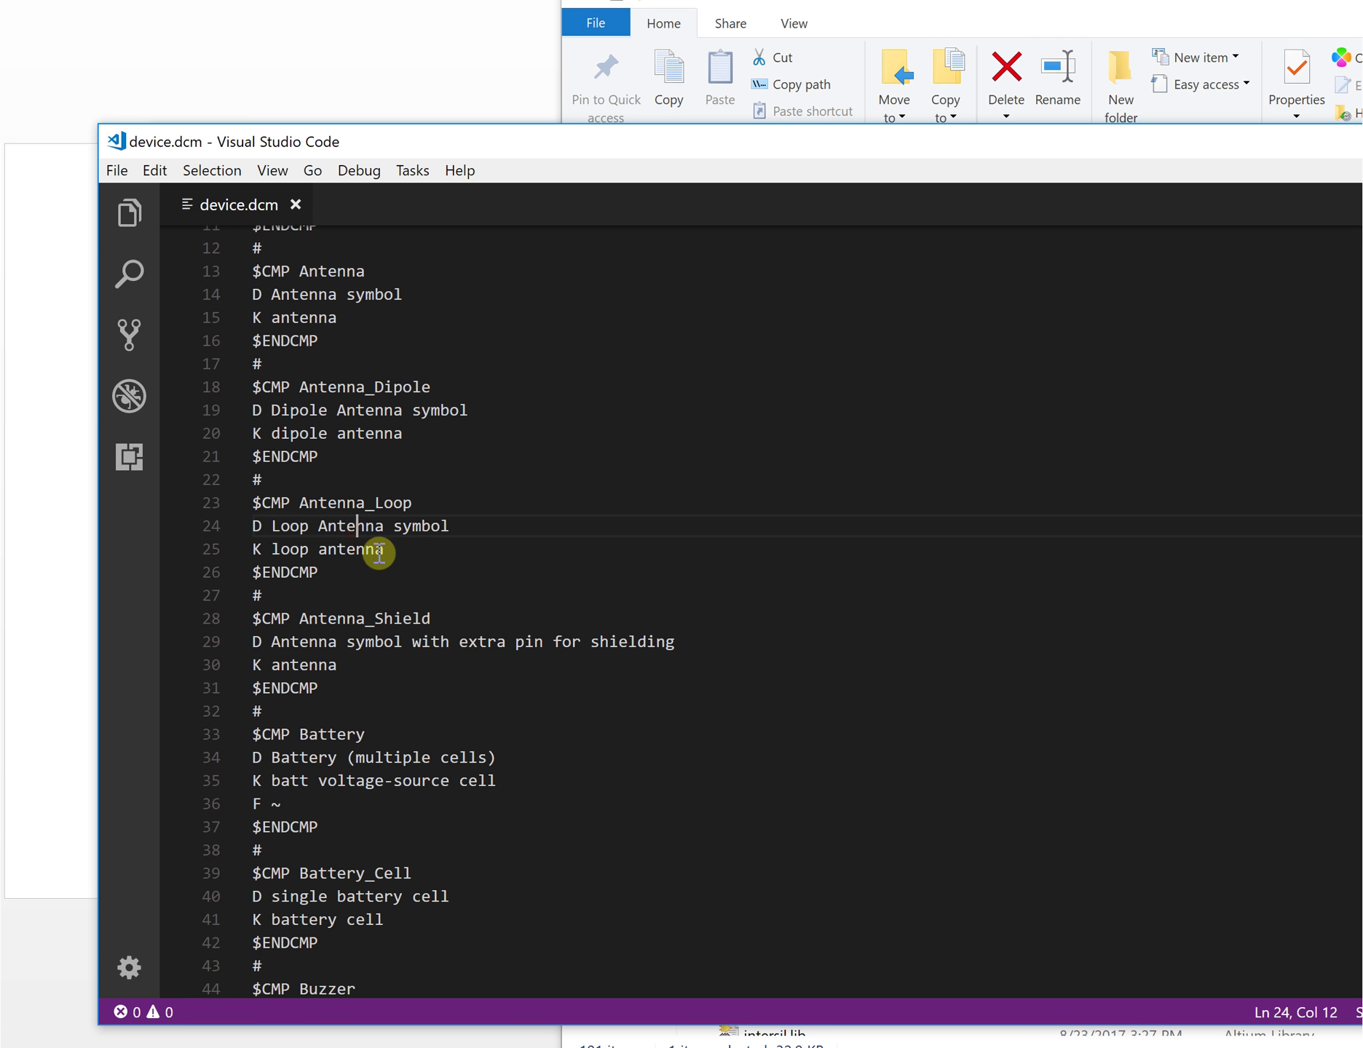
Read through the component entries in device.dcm, from the antennas through batteries, capacitors and crystals to the diodes.
key(Down)
key(Down)
double_click(431, 527)
key(Down)
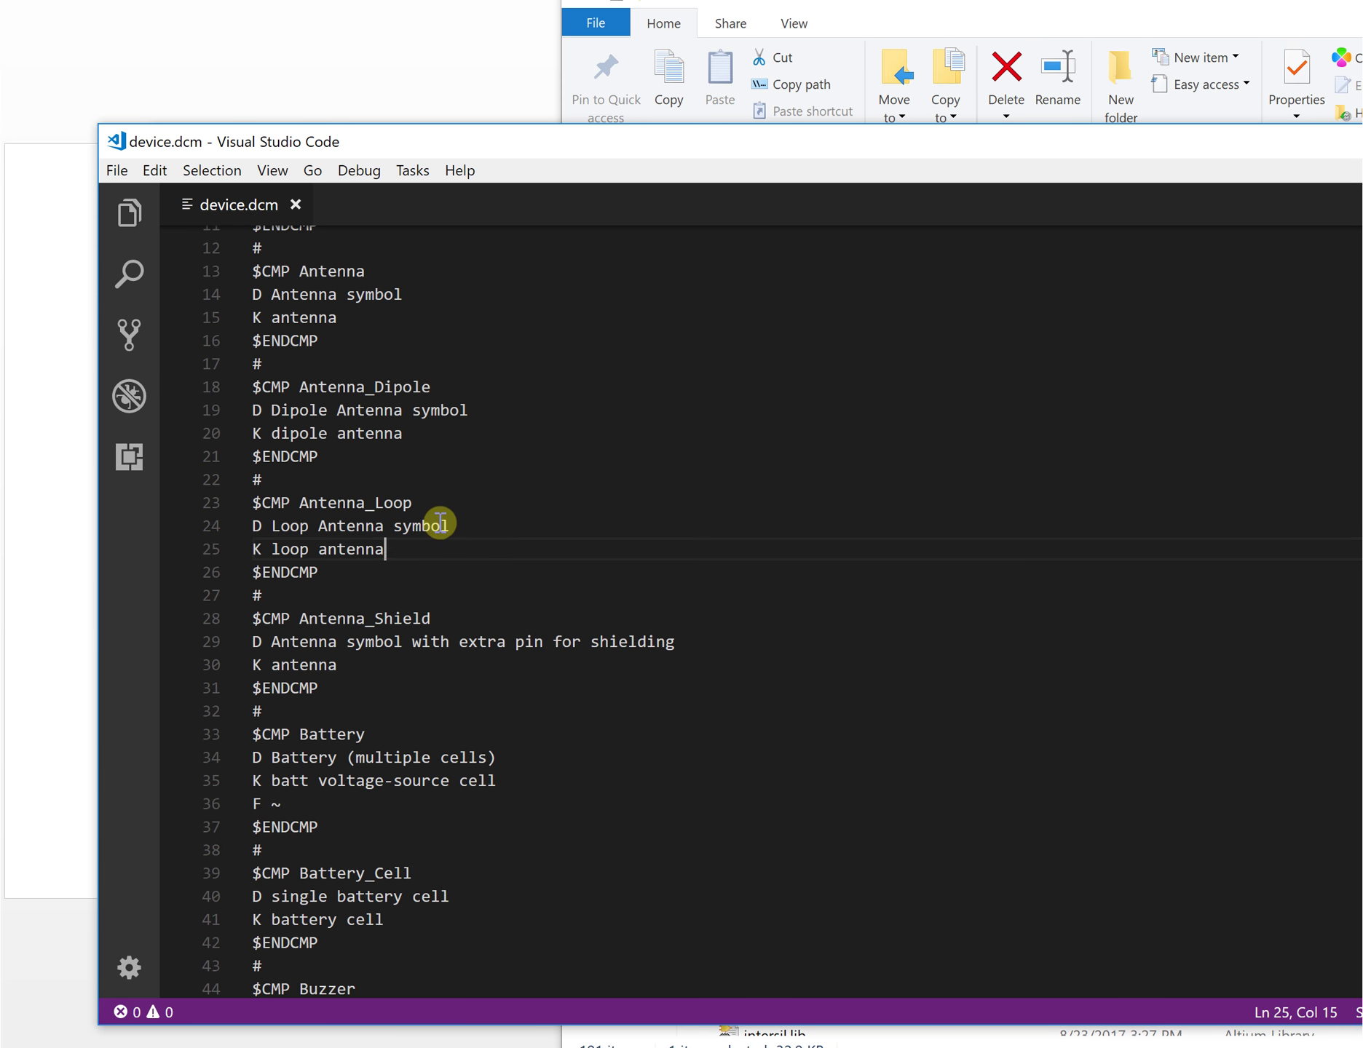
scroll(432, 518, down, 5)
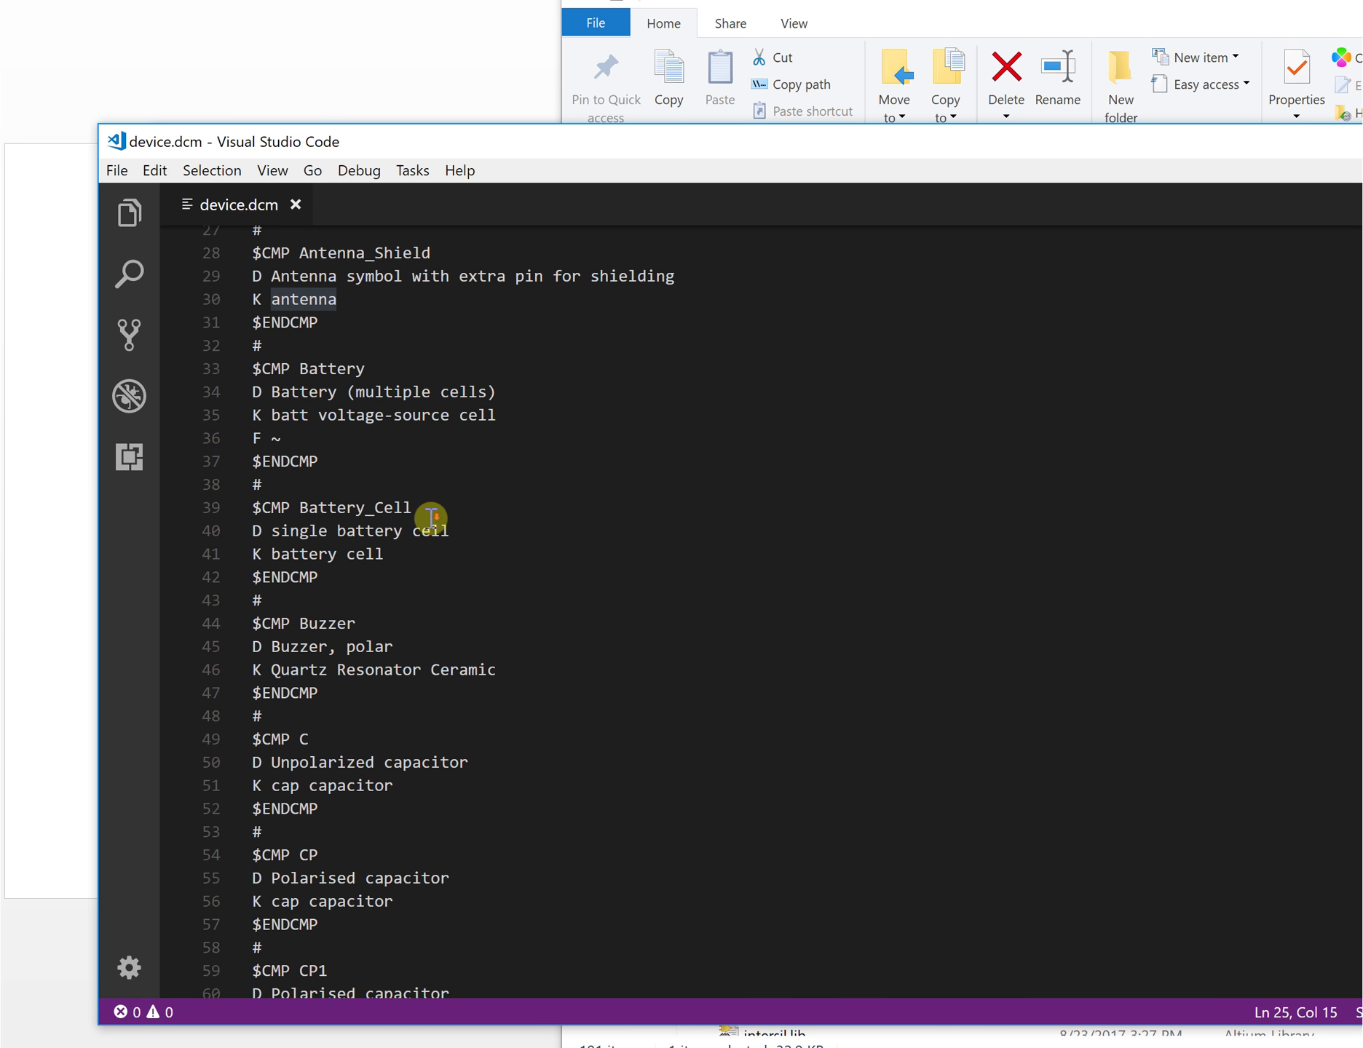
scroll(430, 517, down, 20)
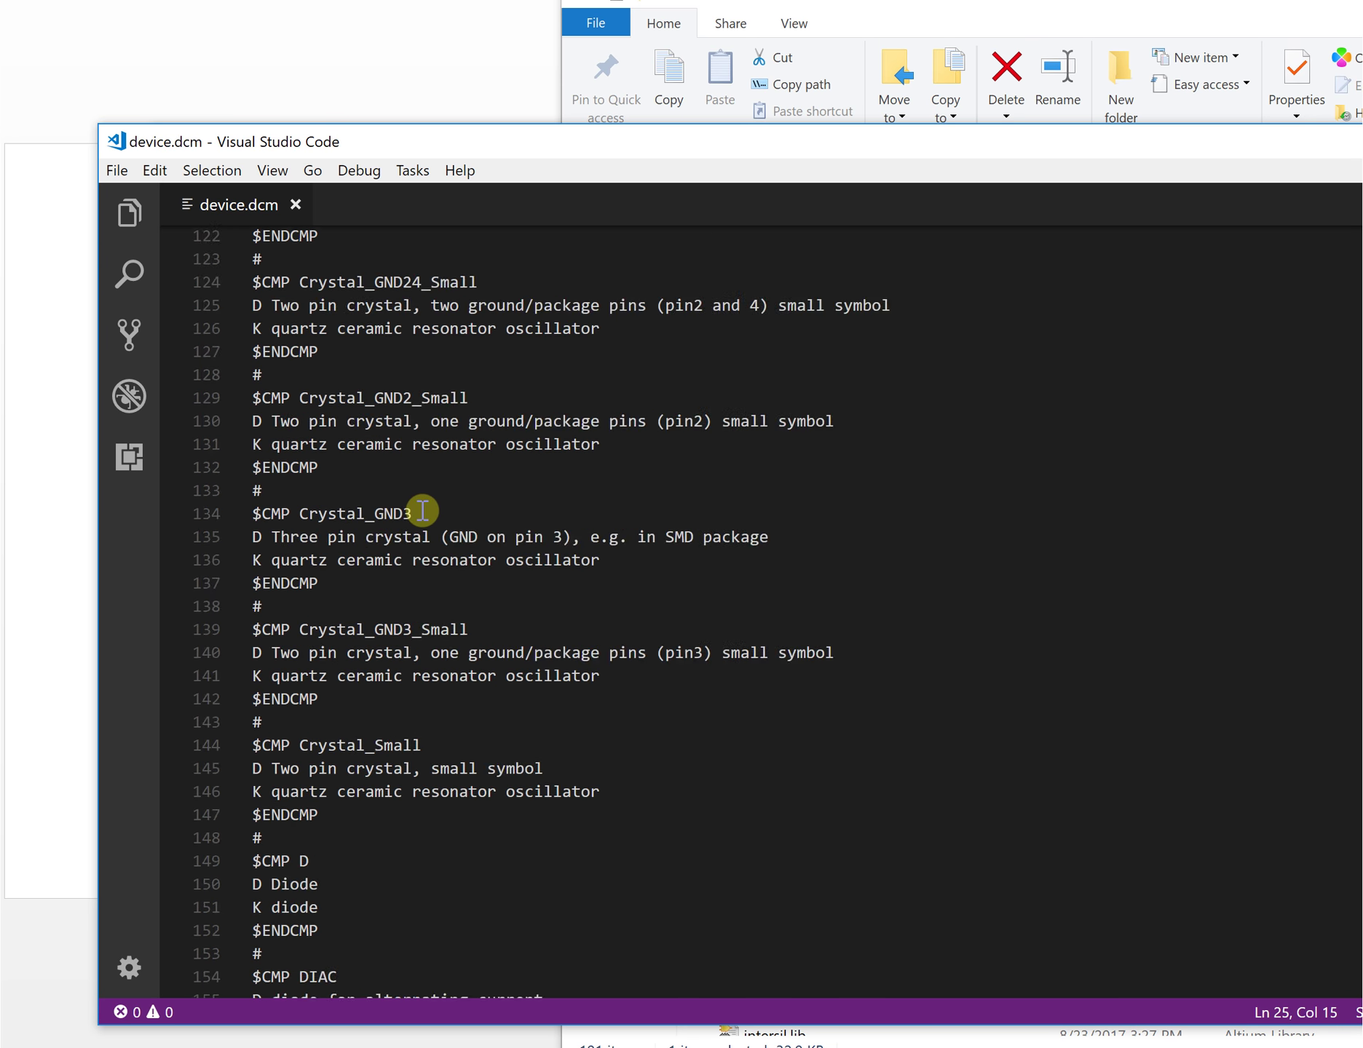
scroll(441, 480, down, 20)
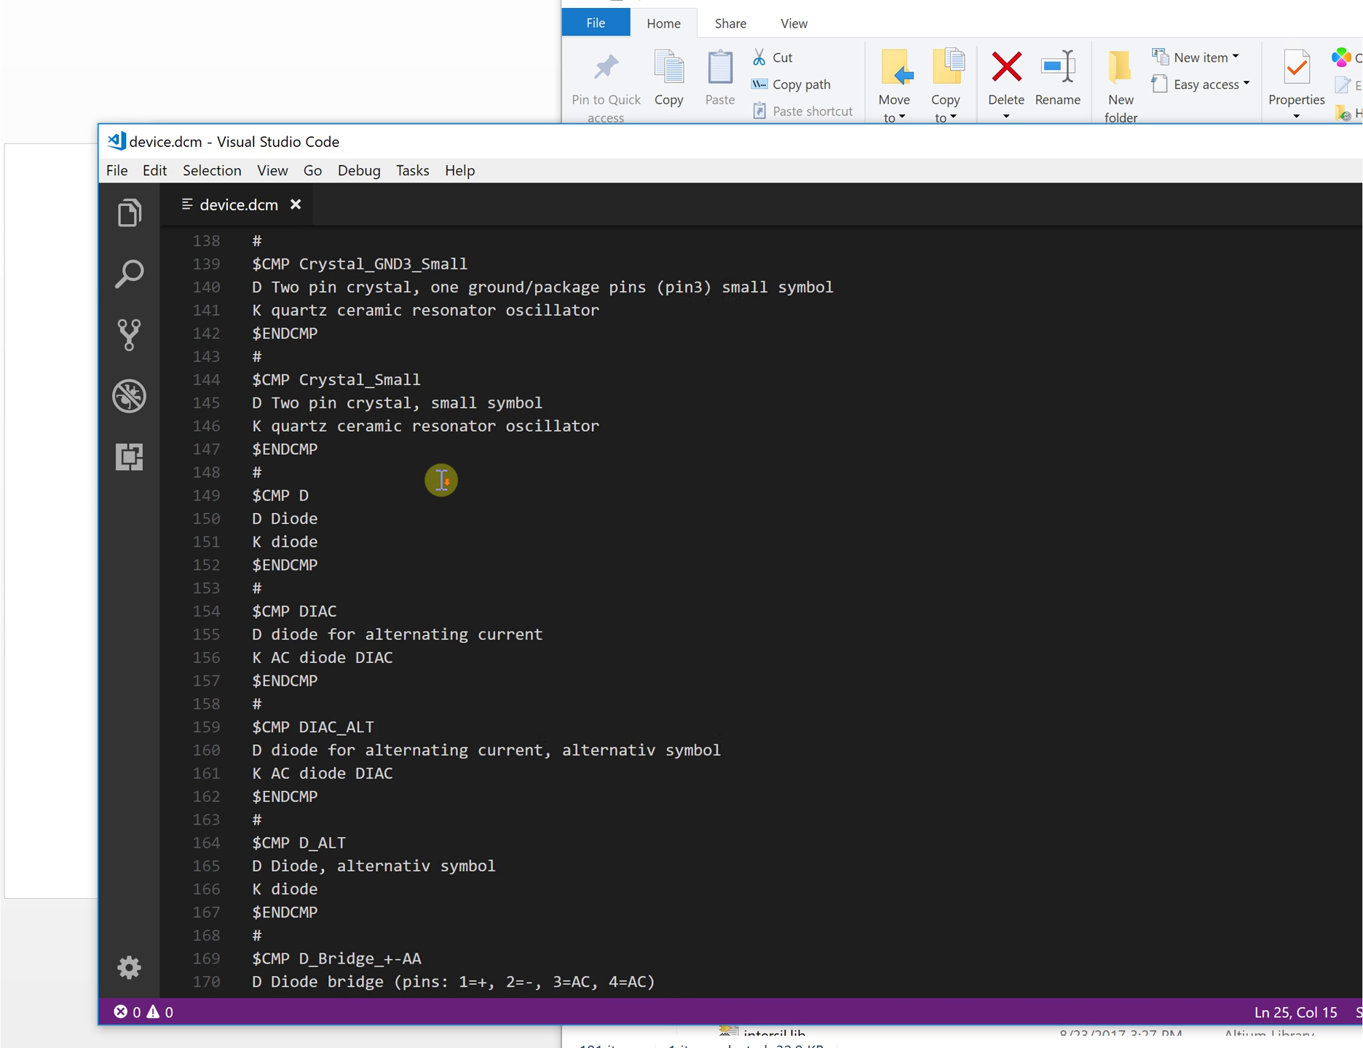
scroll(441, 481, down, 18)
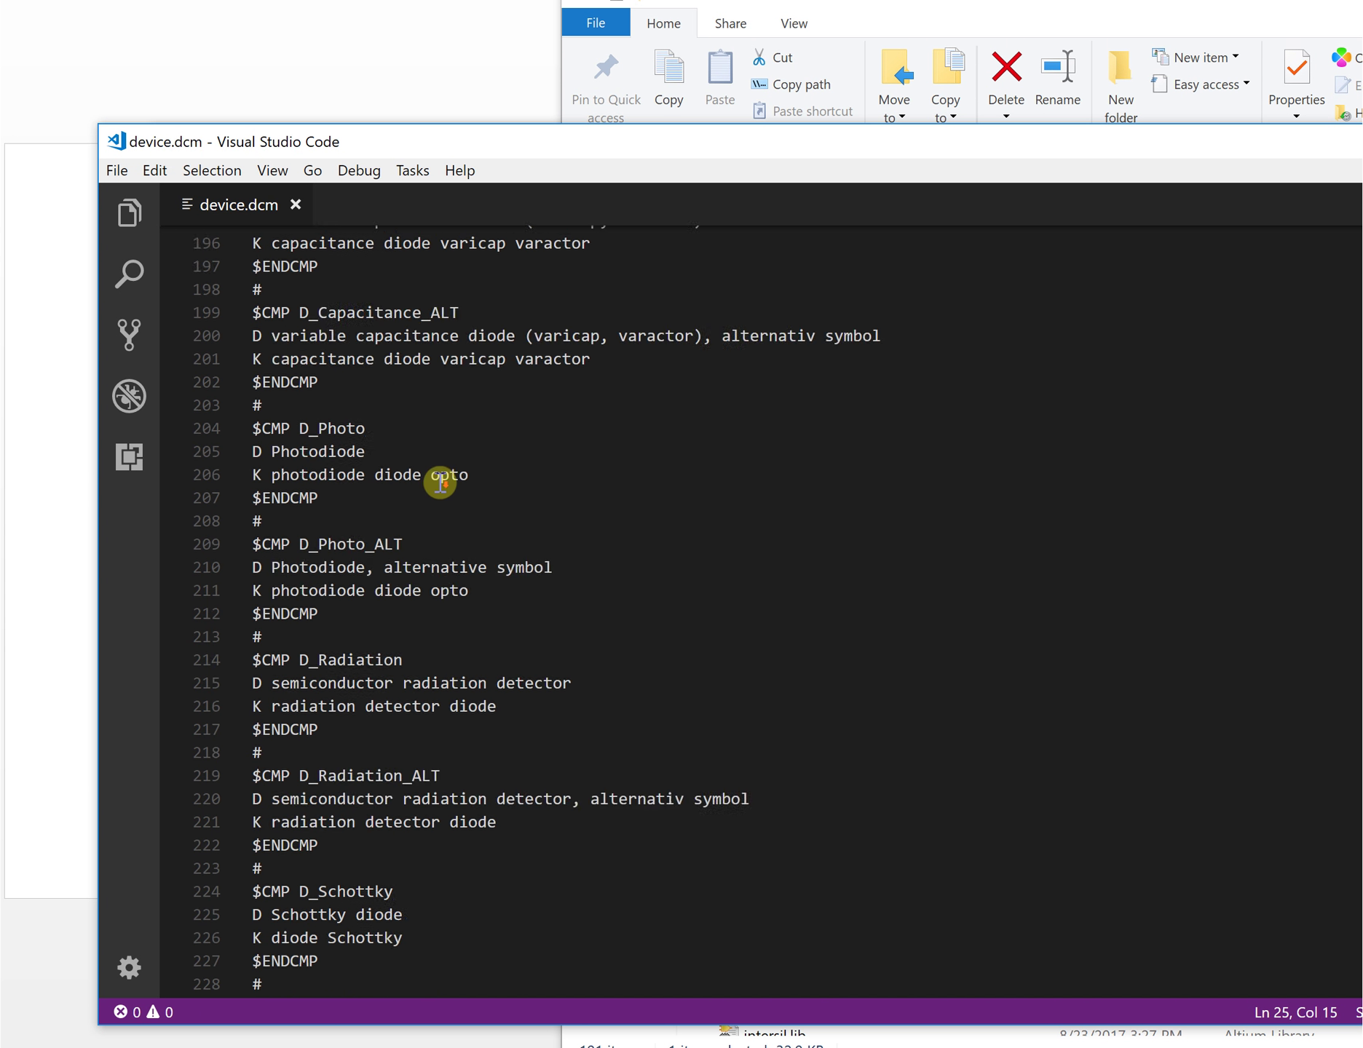
scroll(441, 482, down, 20)
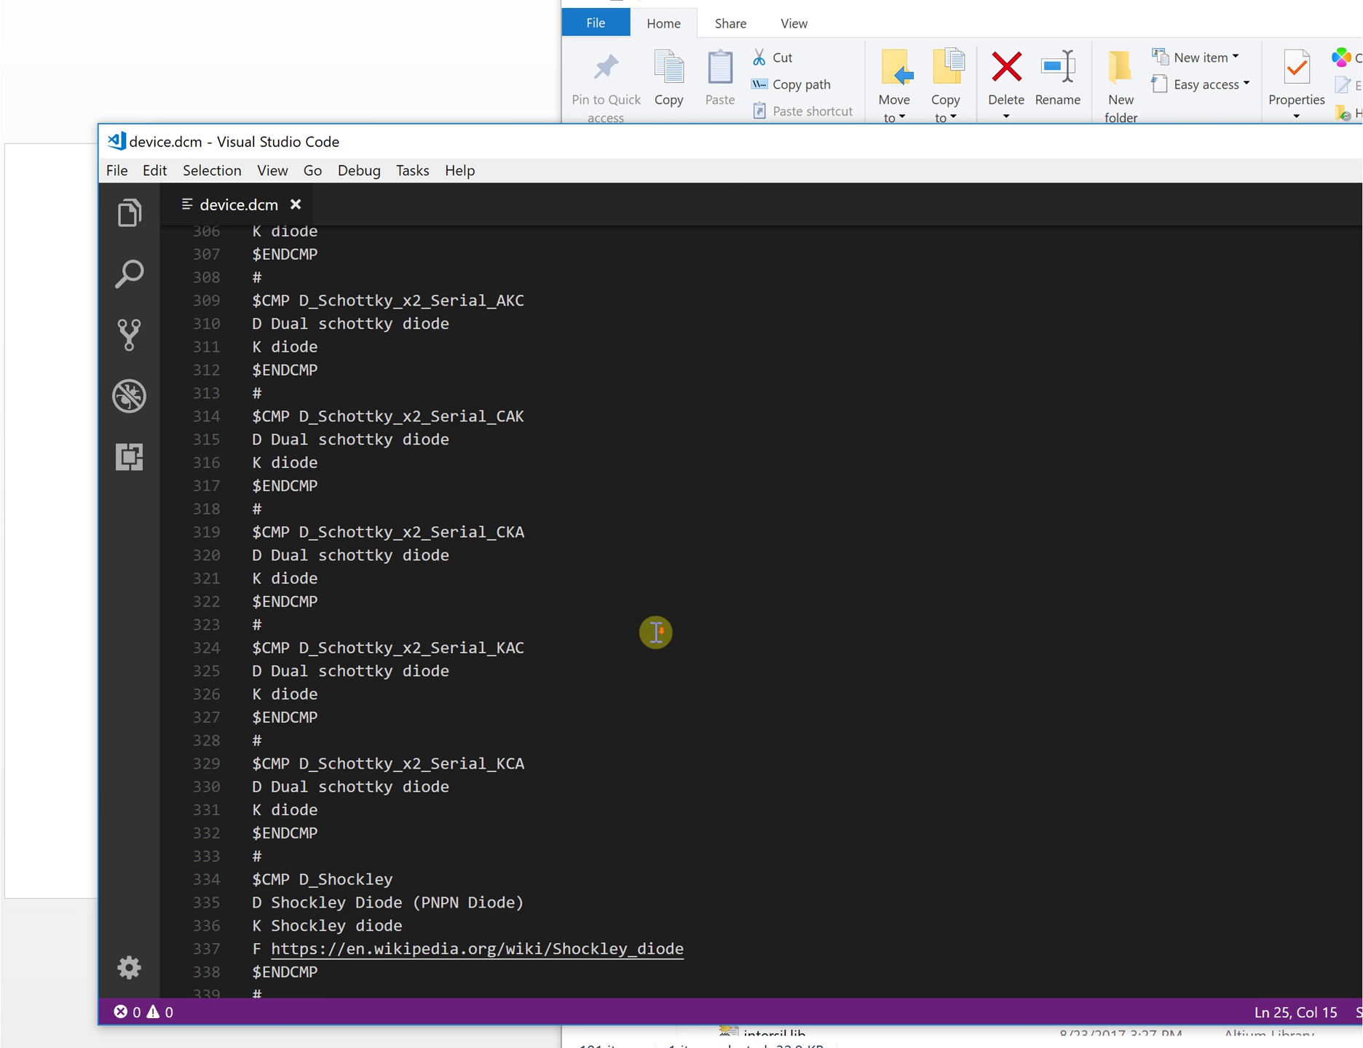
scroll(656, 630, down, 7)
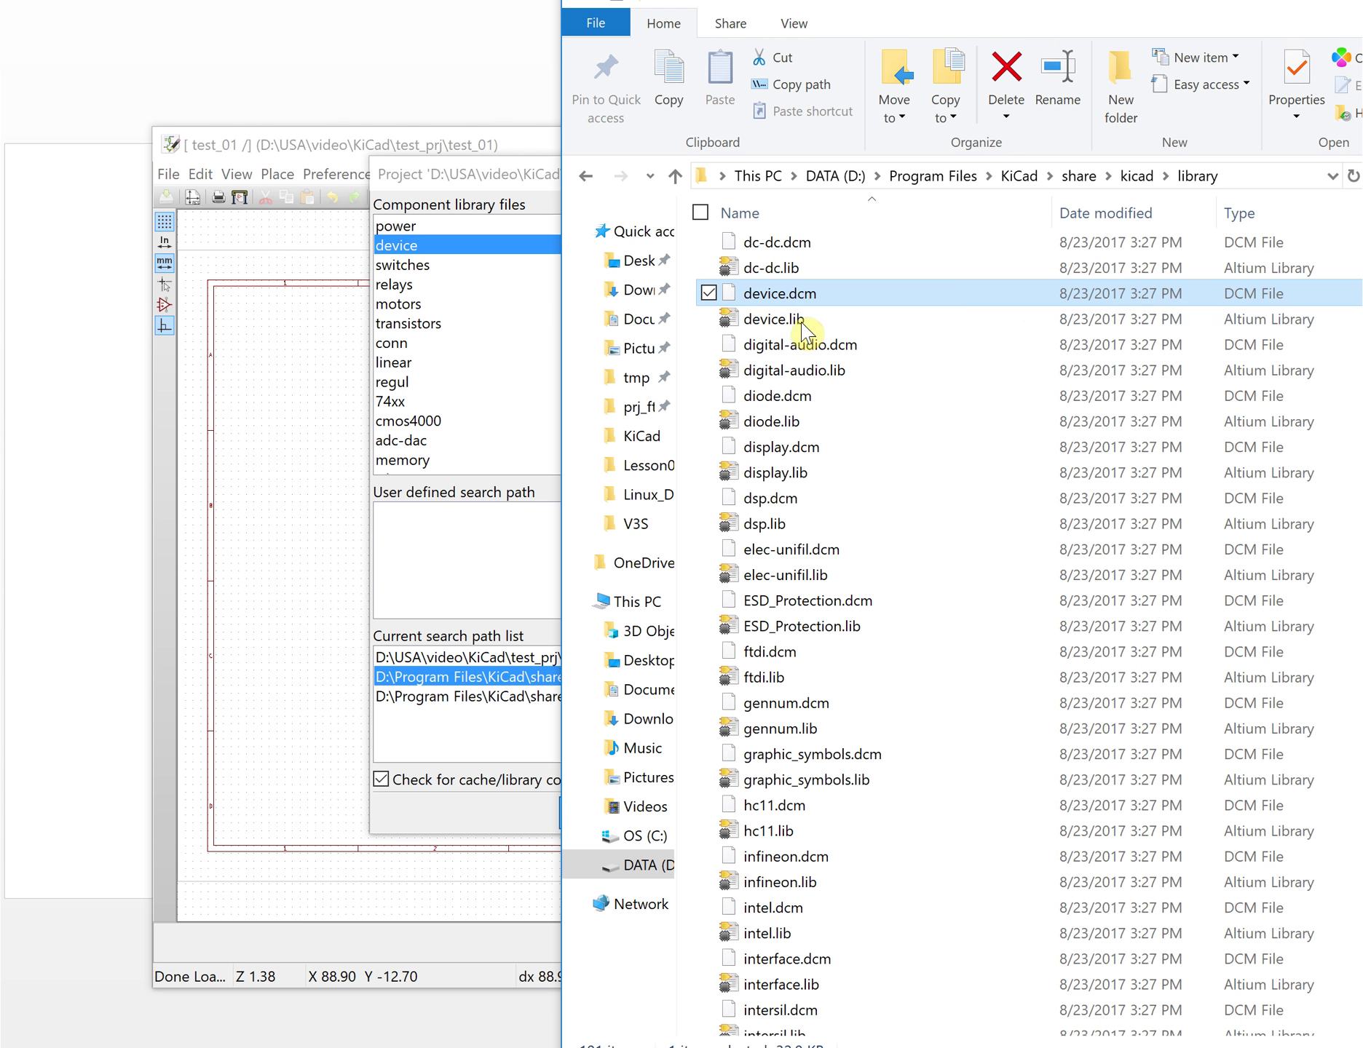
Select device.lib and device.dcm in File Explorer, and dismiss the folder window and the component library settings.
click(803, 320)
click(805, 295)
click(1034, 16)
drag(1026, 11, 429, 313)
click(1157, 317)
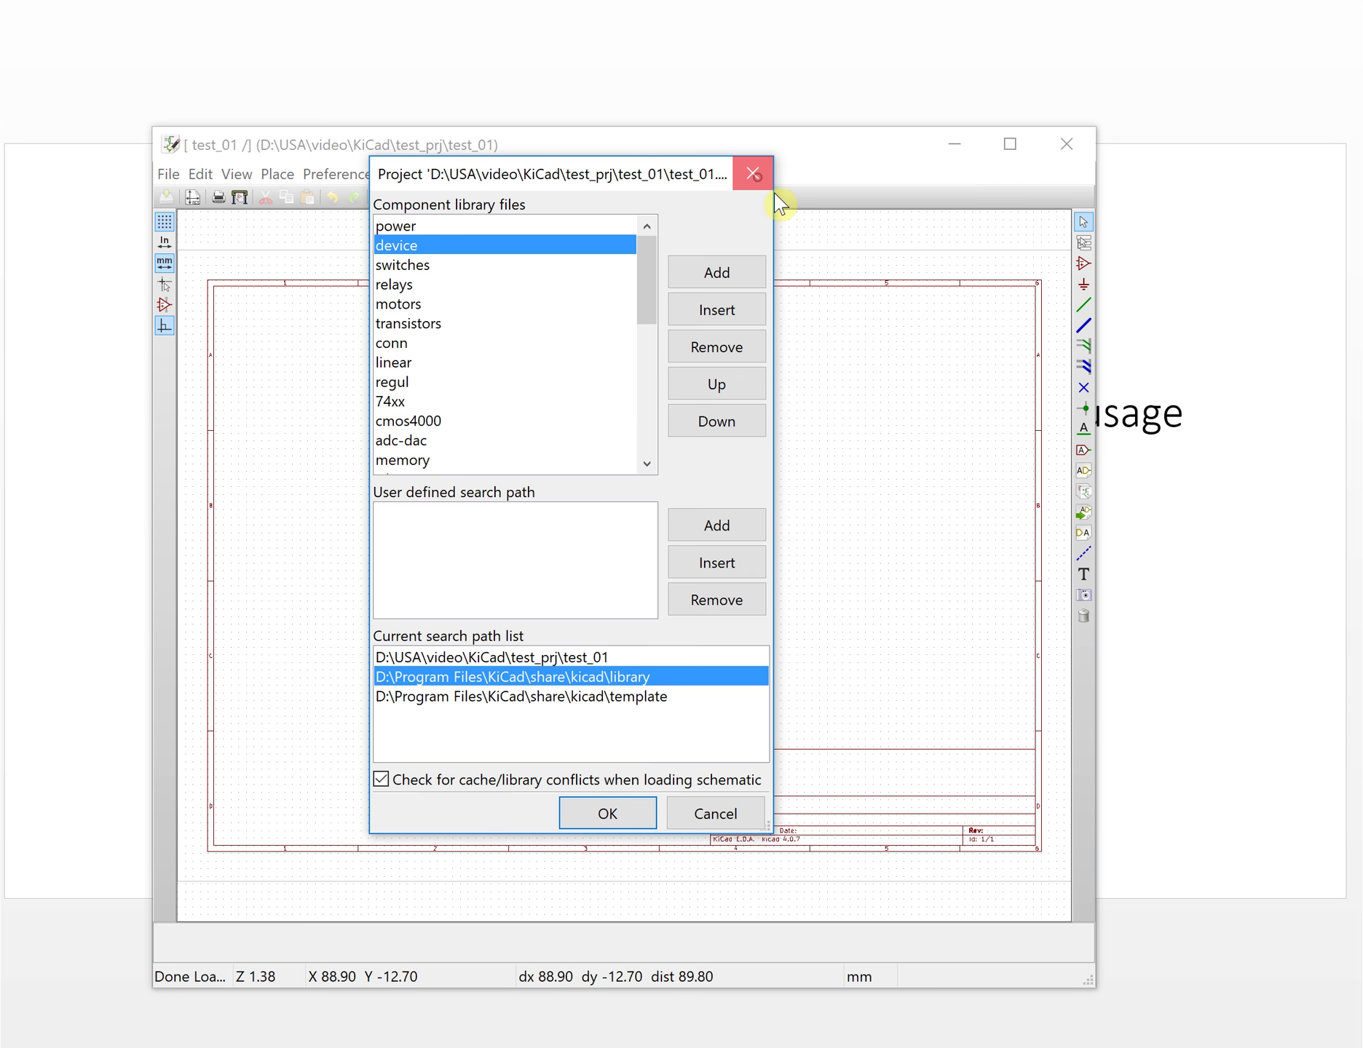
click(753, 174)
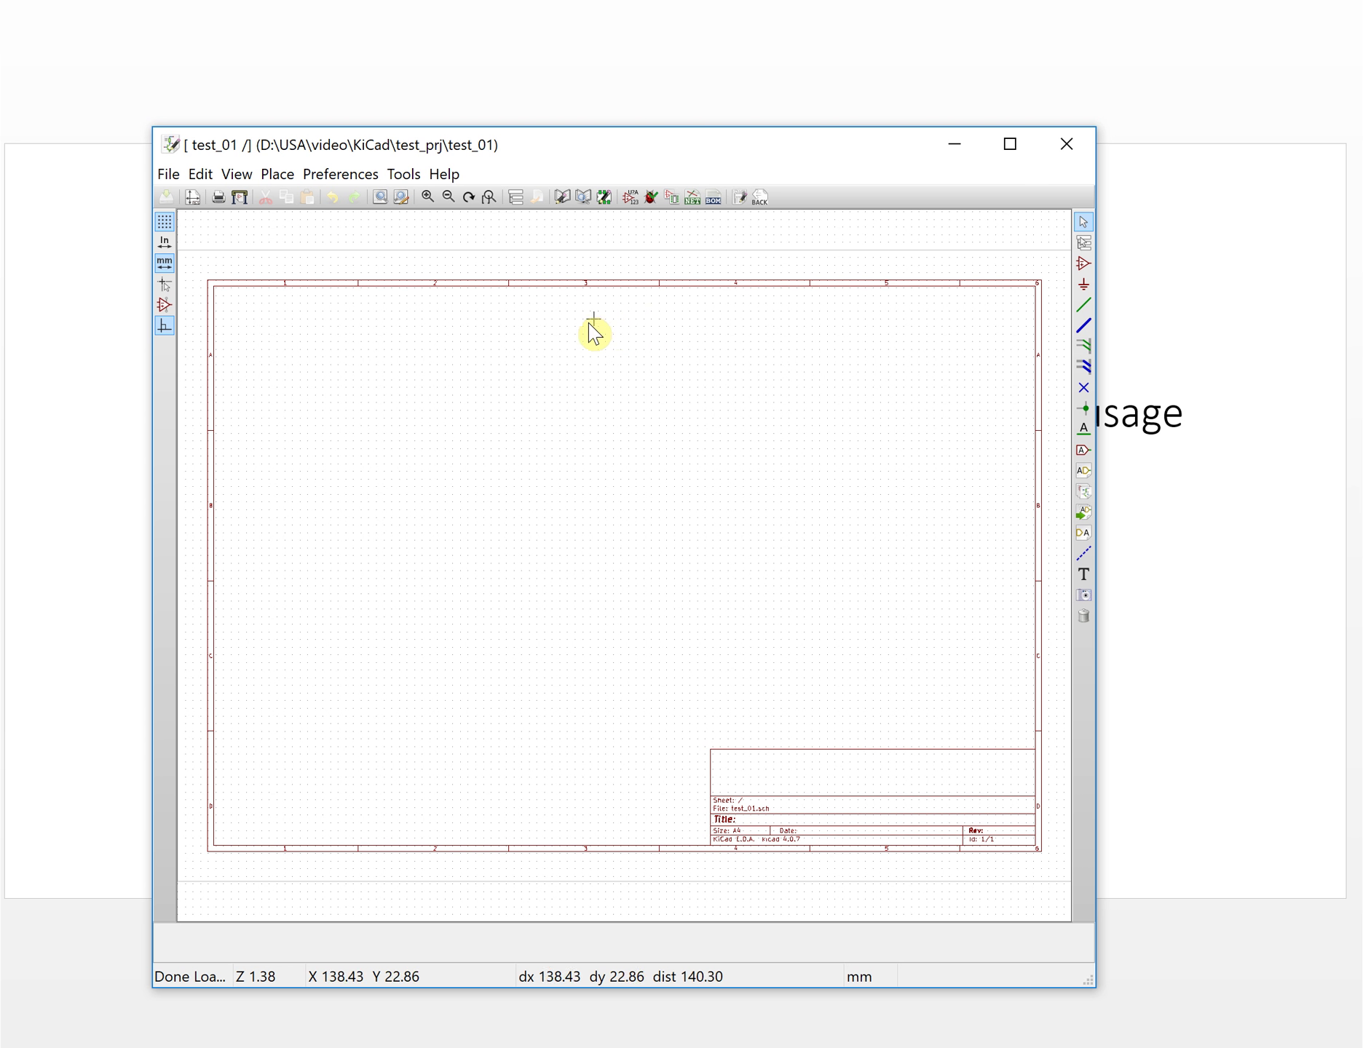
Open the schematic Library Browser and reposition its window over the schematic editor.
click(337, 177)
mouse_move(404, 177)
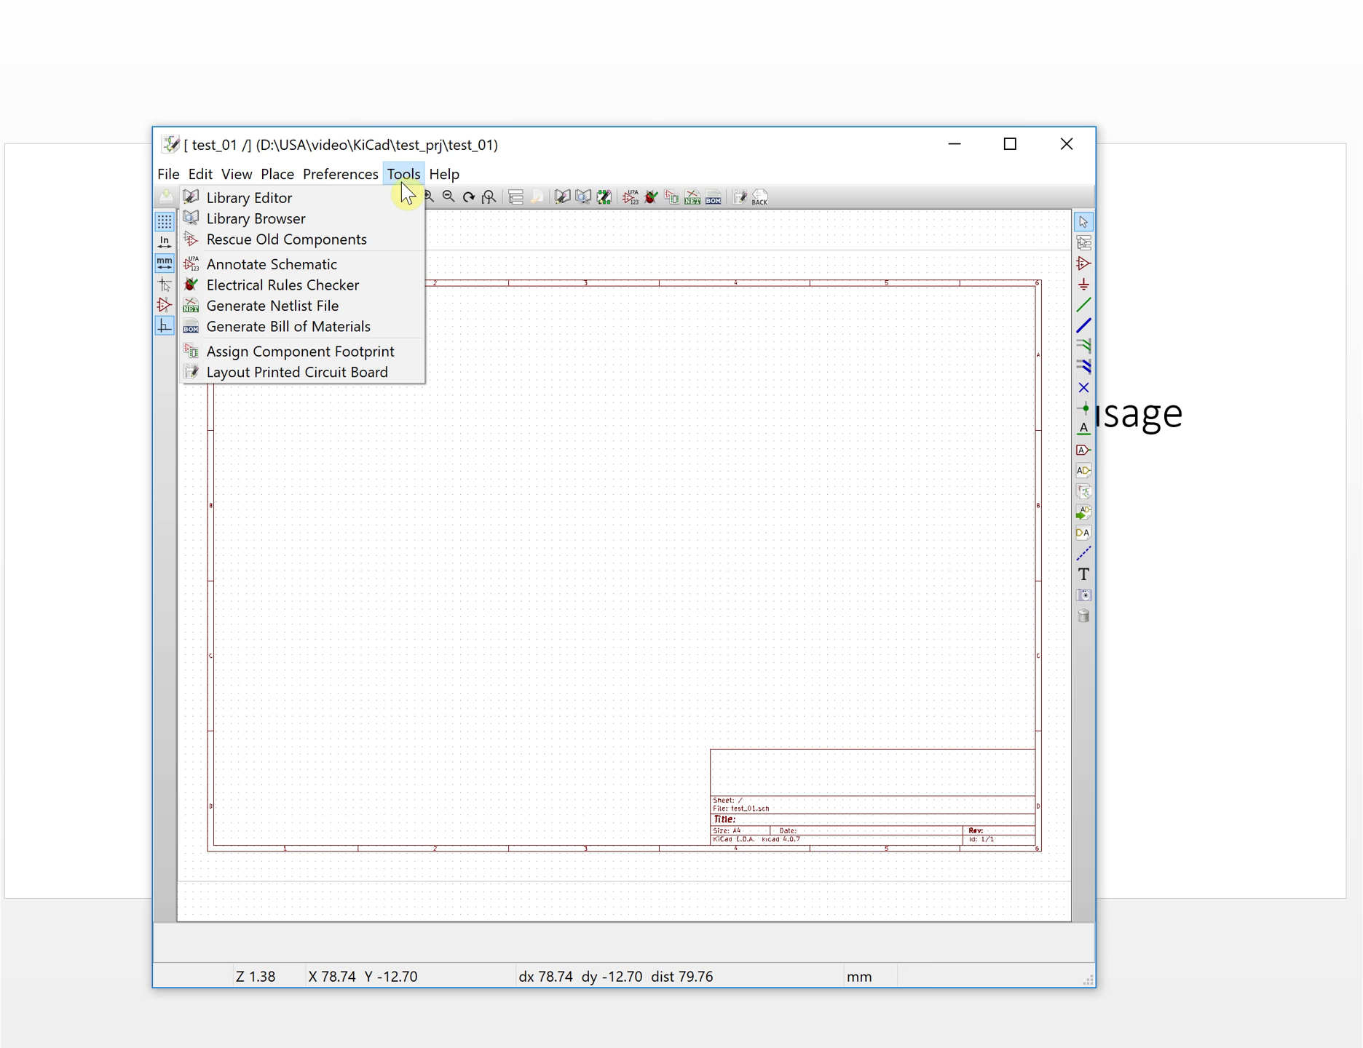
click(387, 223)
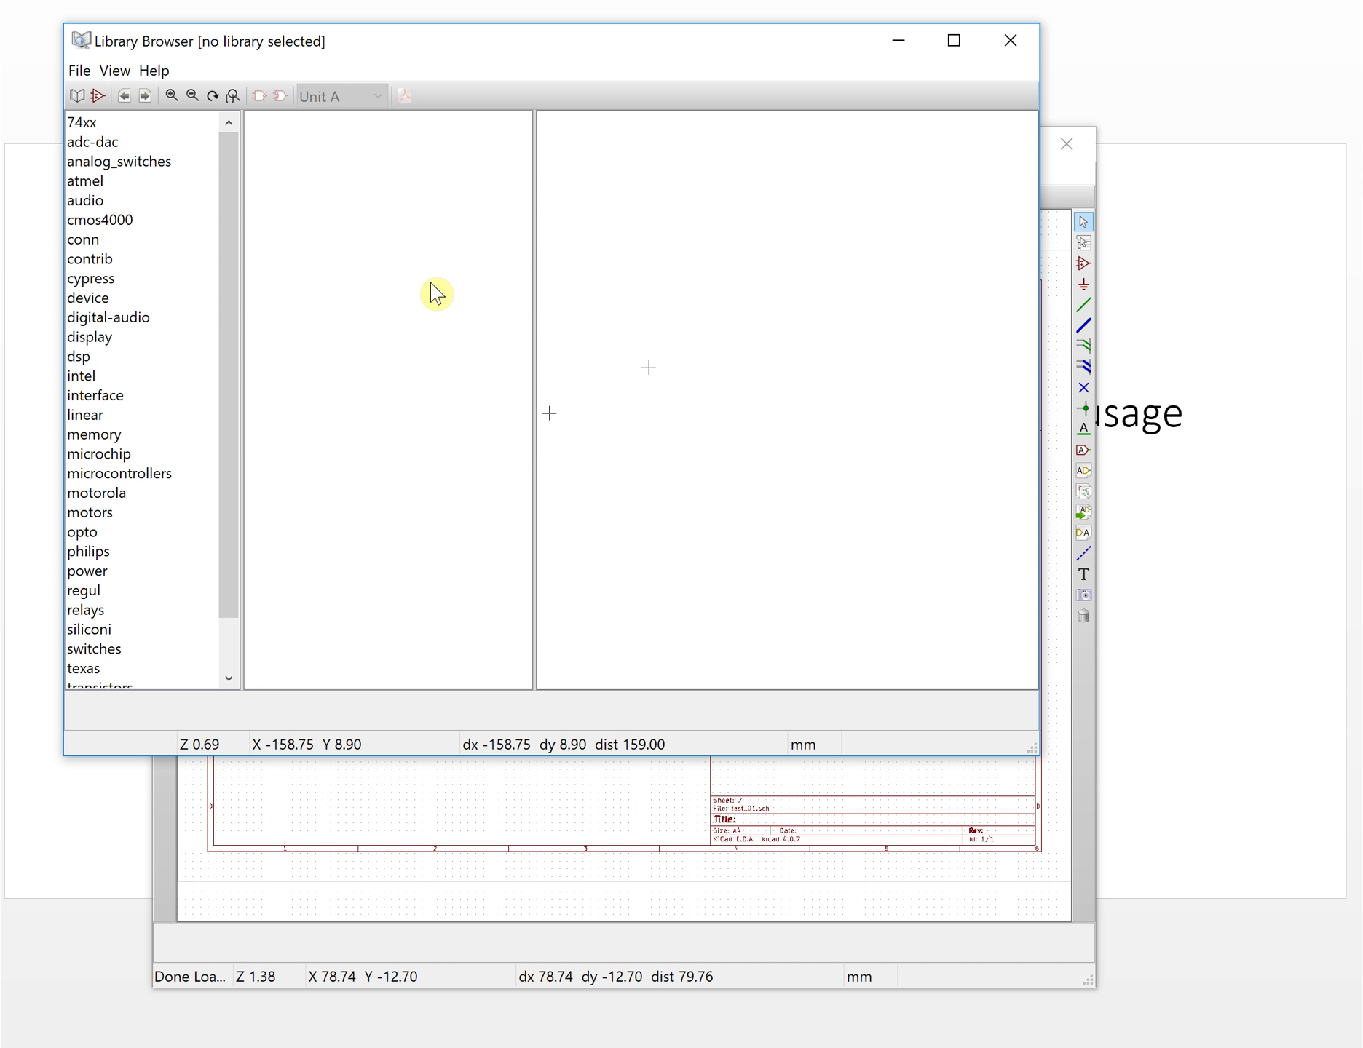
drag(563, 42, 704, 99)
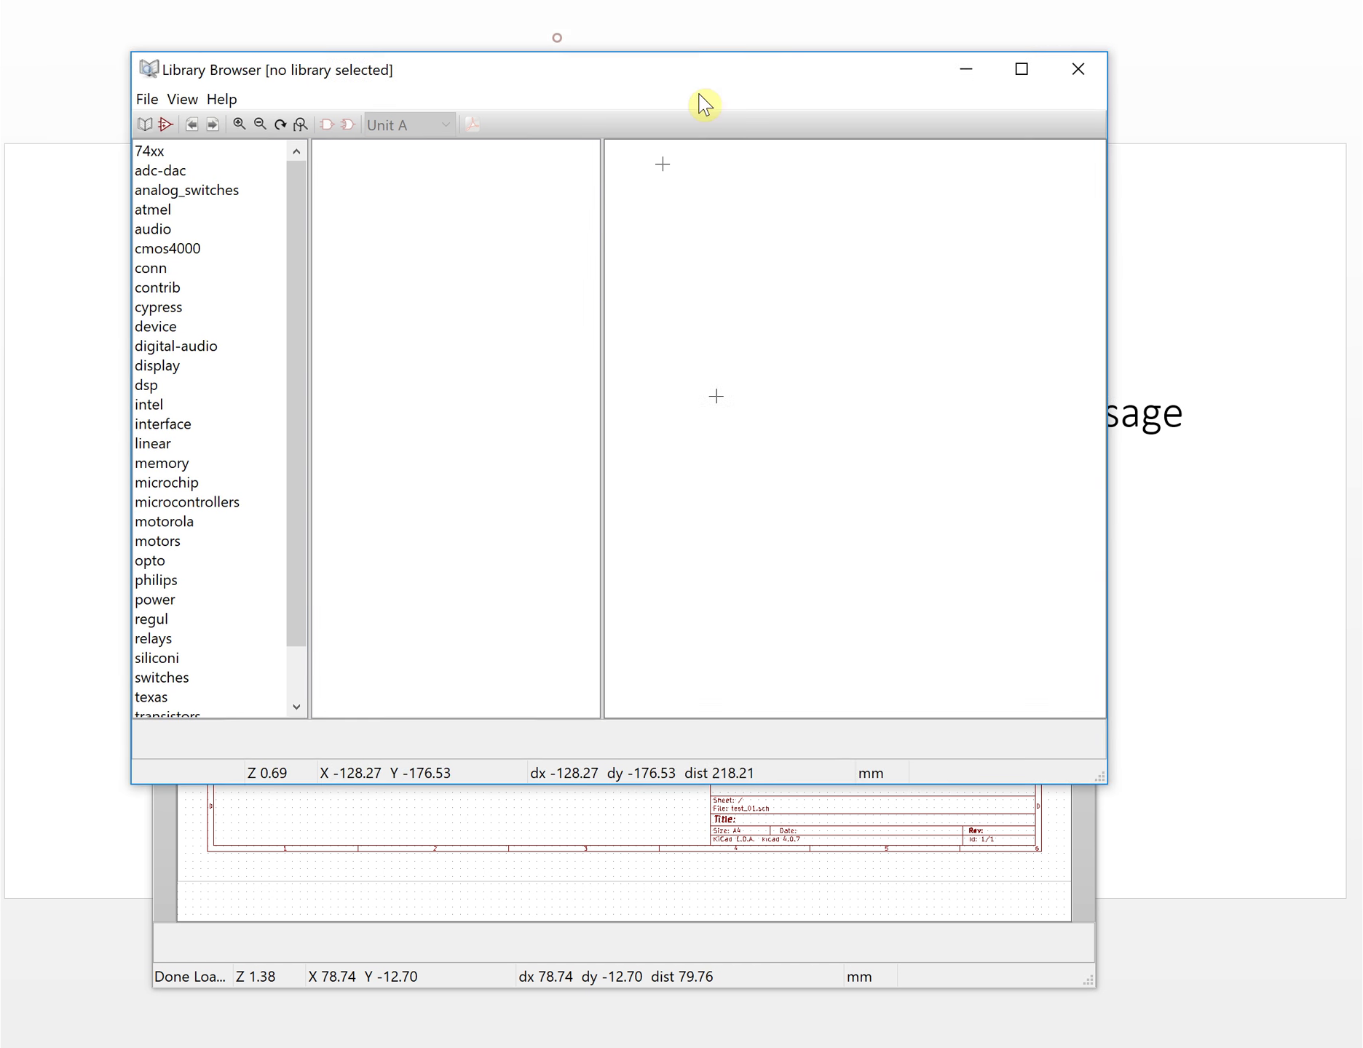
Preview several symbols of the 74xx library, including 74469, 74AHC1G04, 74AHC1G14, 74HC00 and 74HC86.
click(215, 181)
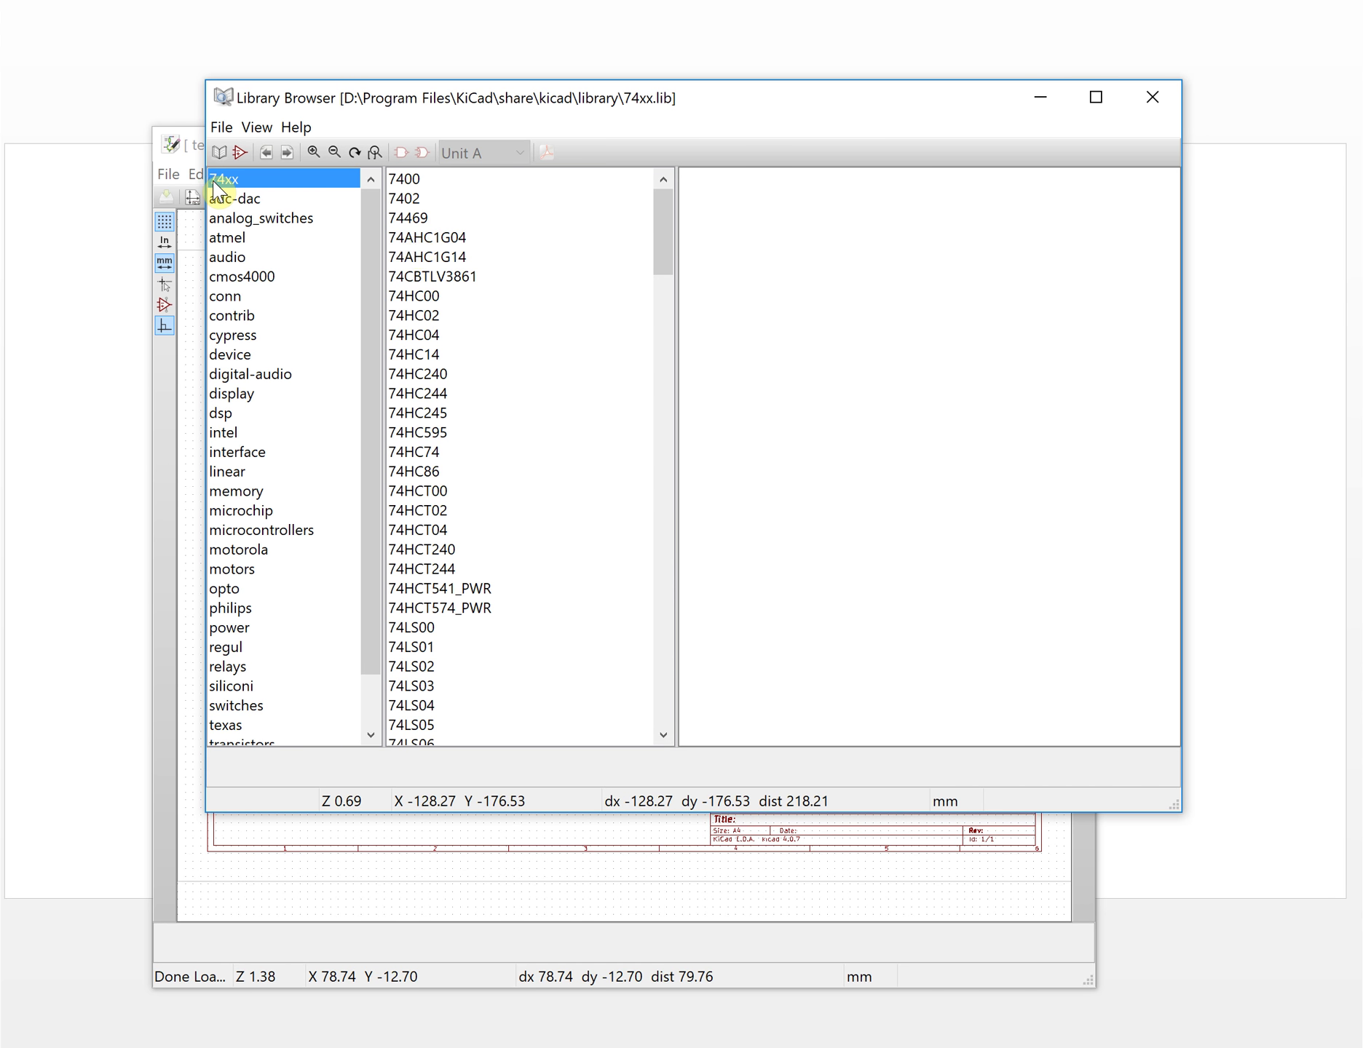
click(419, 218)
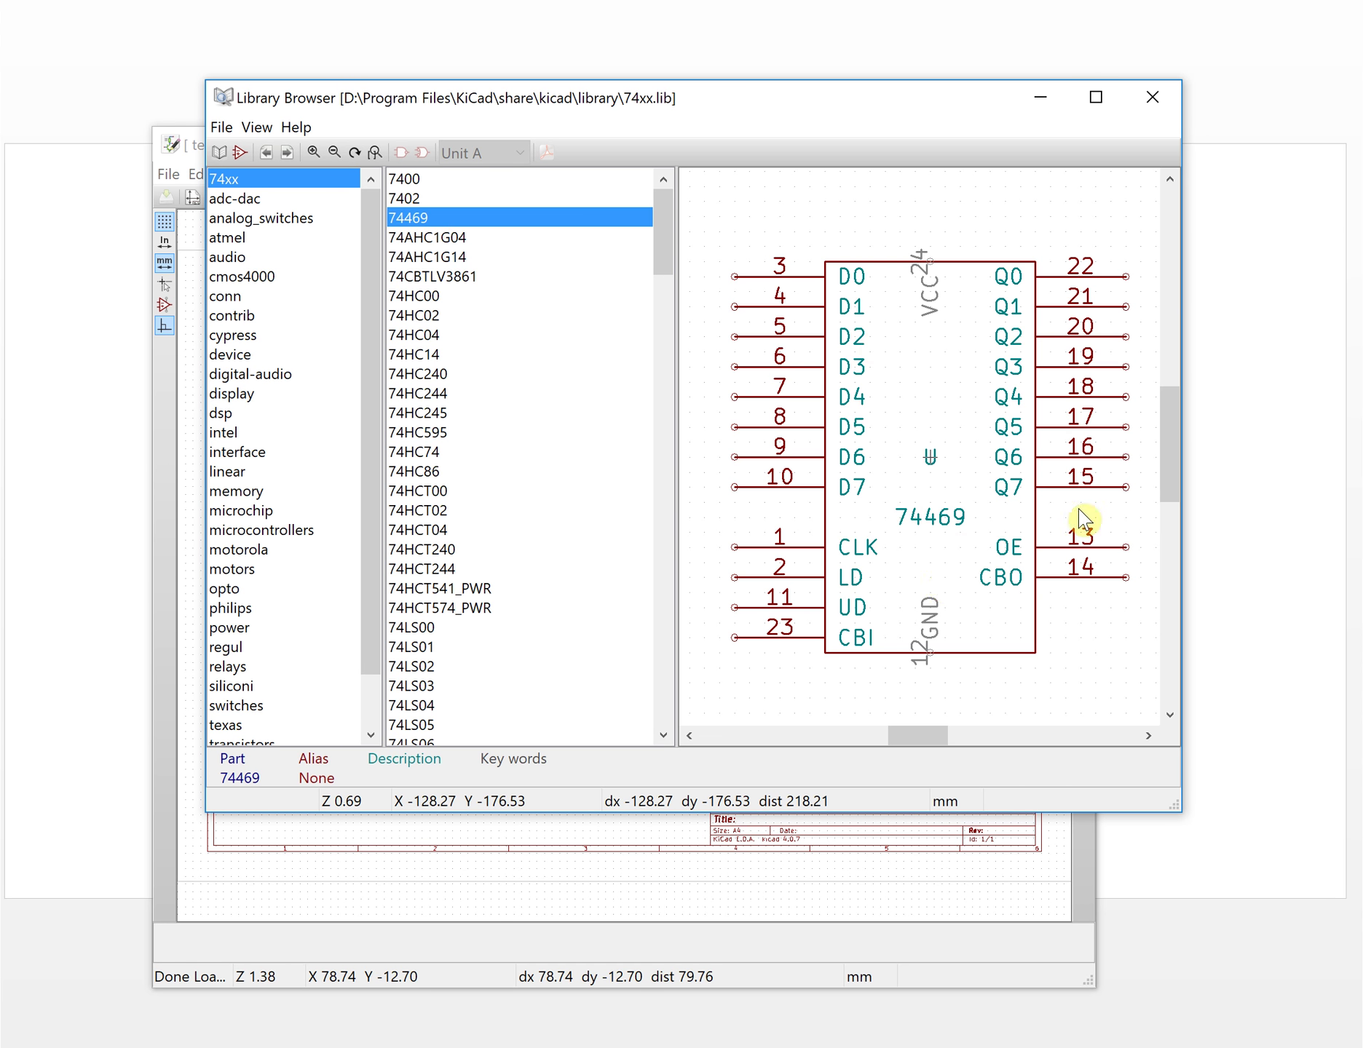
click(472, 241)
click(472, 259)
click(468, 299)
click(439, 387)
click(477, 472)
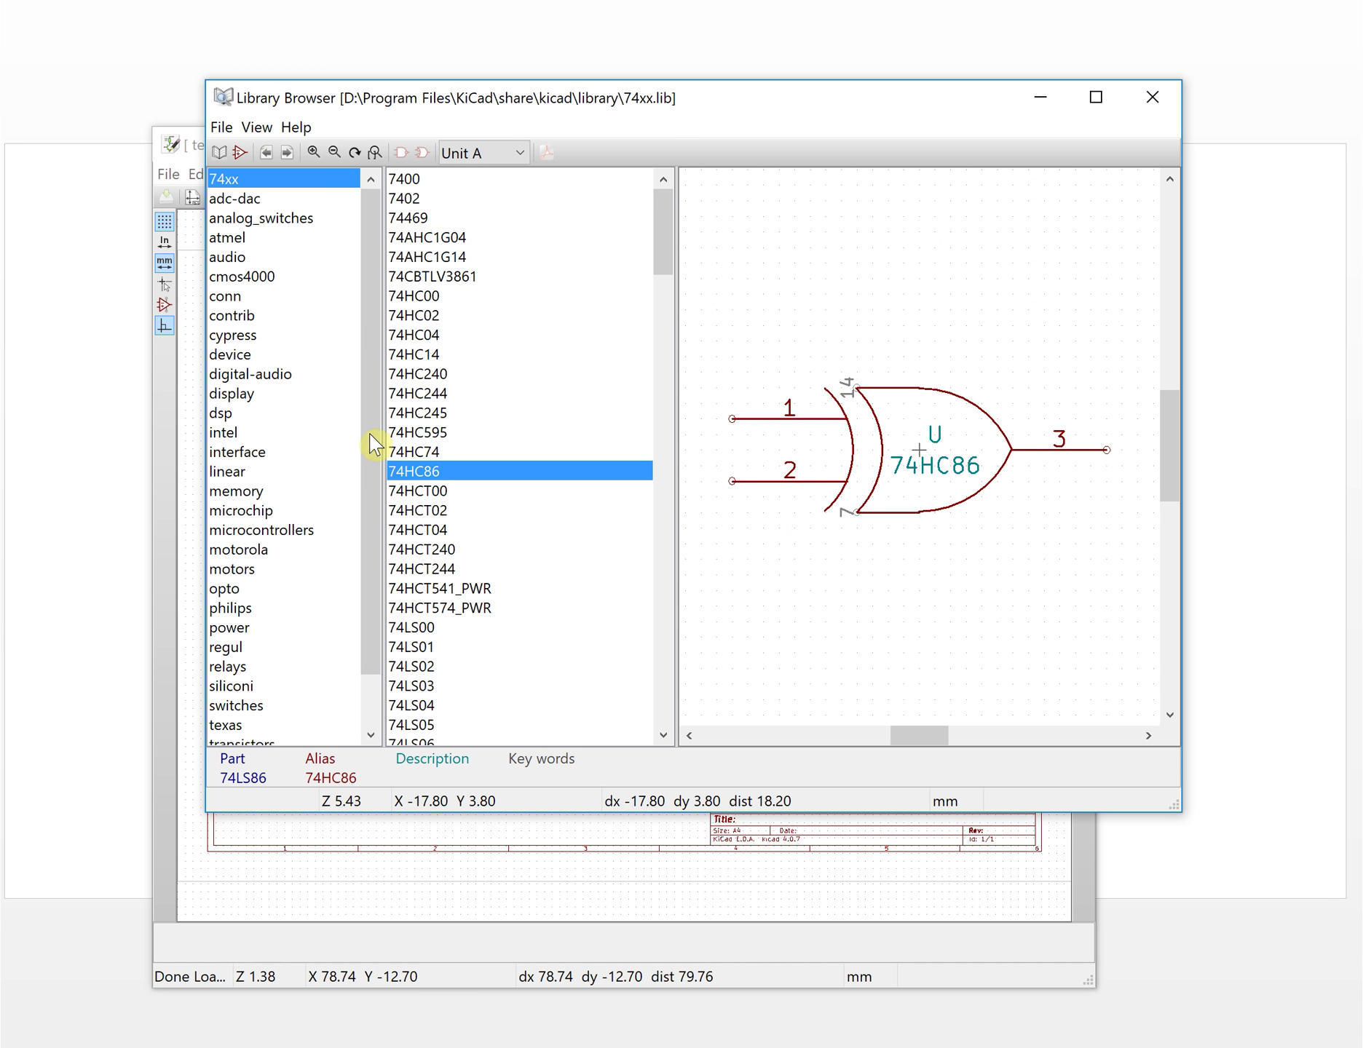
Preview the Antenna_Shield, Antenna_Loop, Antenna, Amperemeter_DC and Amperemeter_AC symbols of the device library.
click(251, 357)
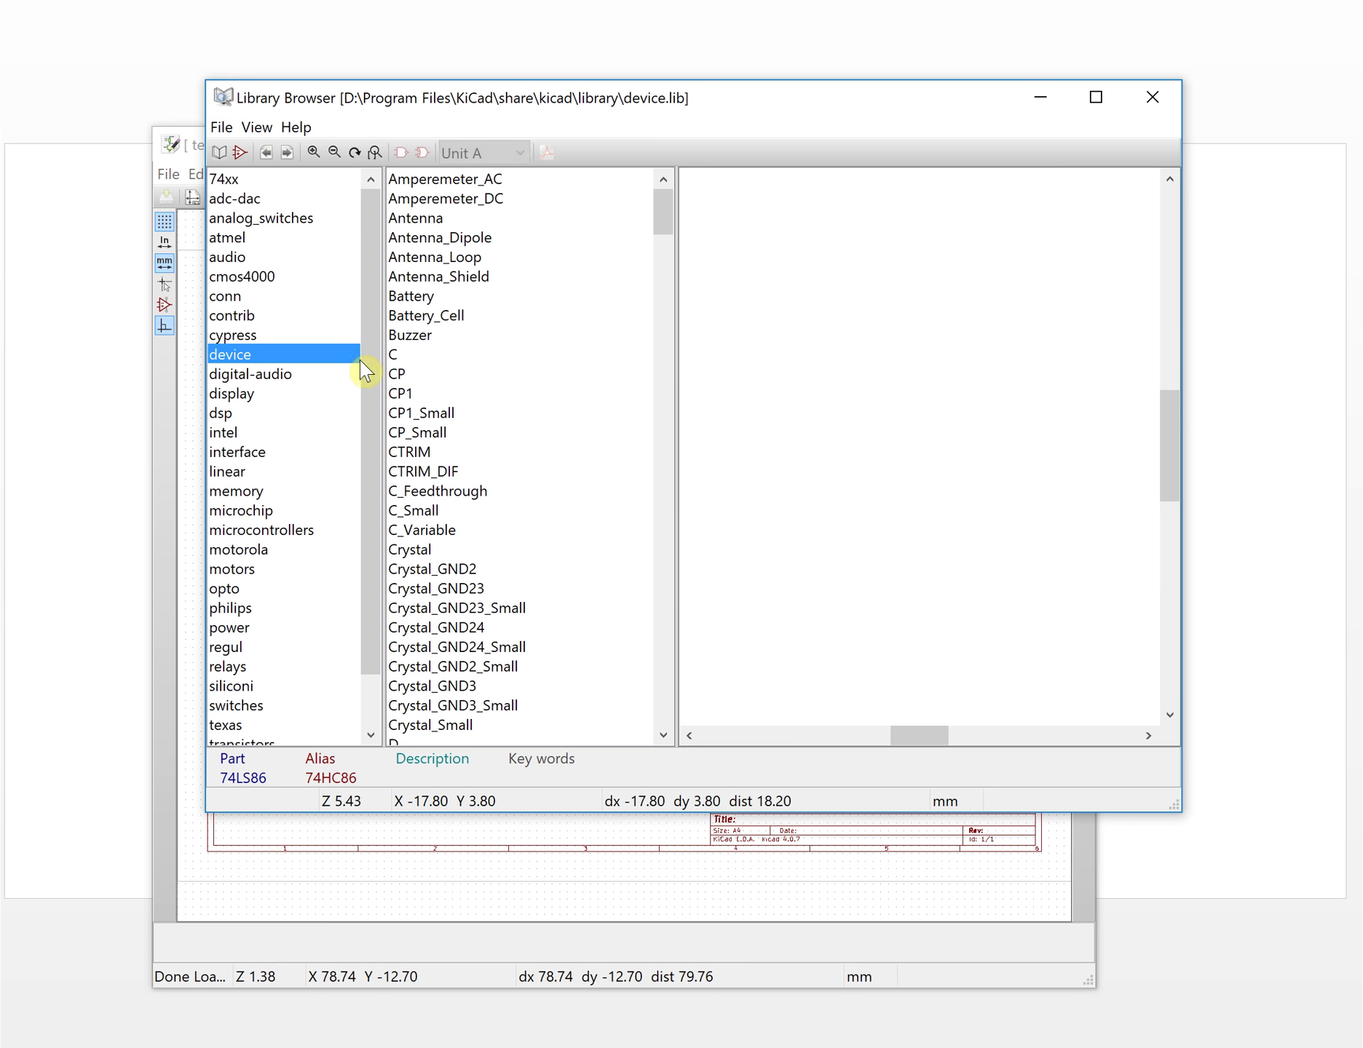
click(465, 277)
click(462, 258)
click(451, 219)
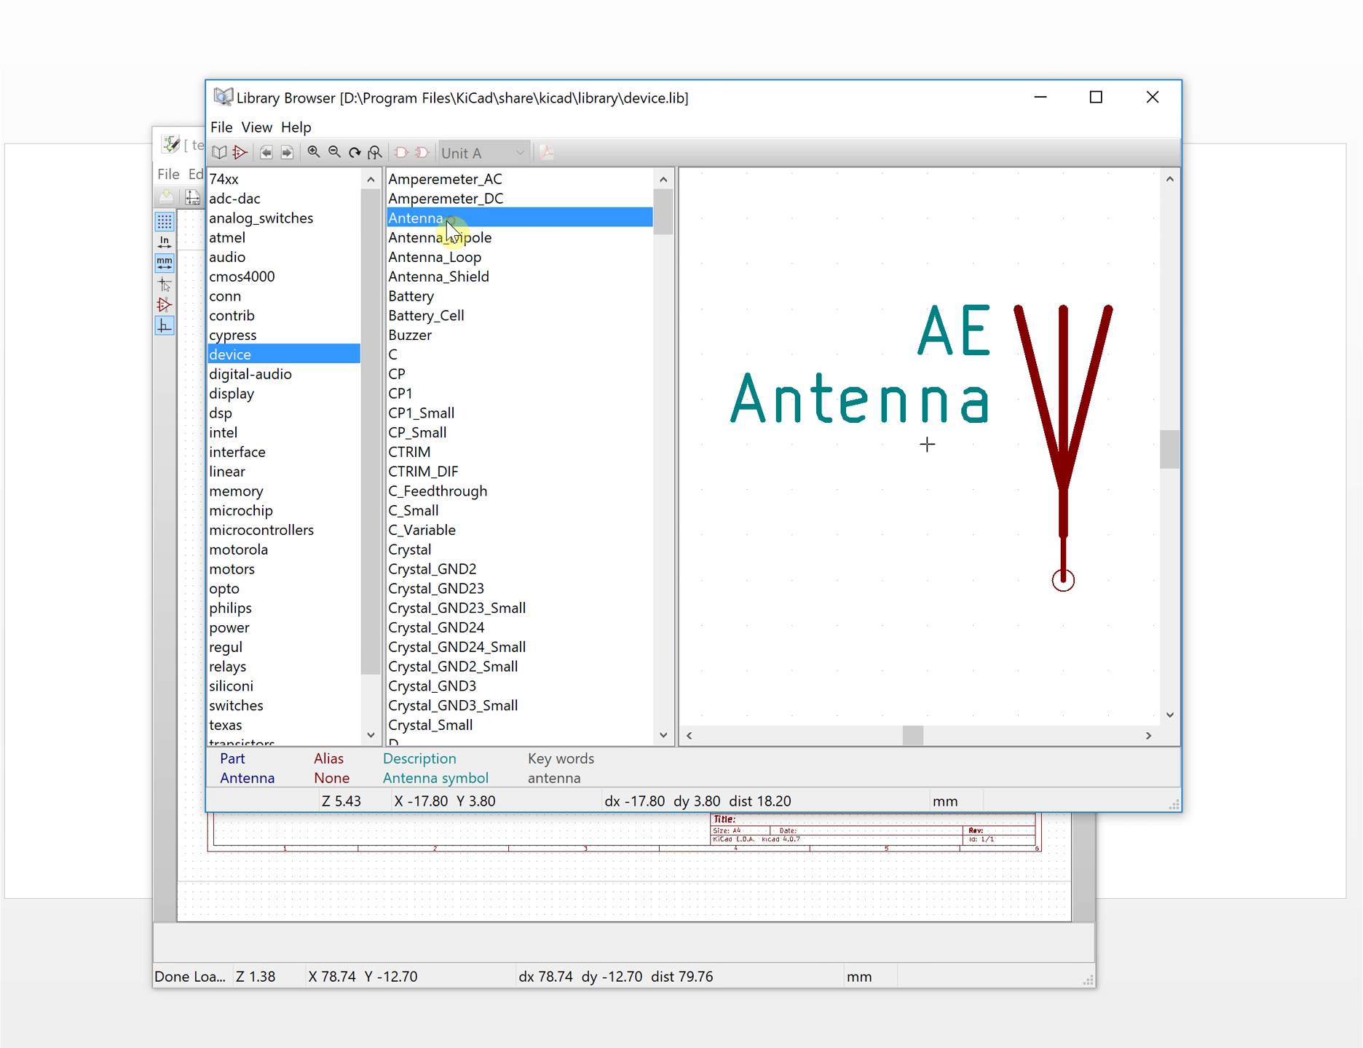
click(453, 198)
click(451, 180)
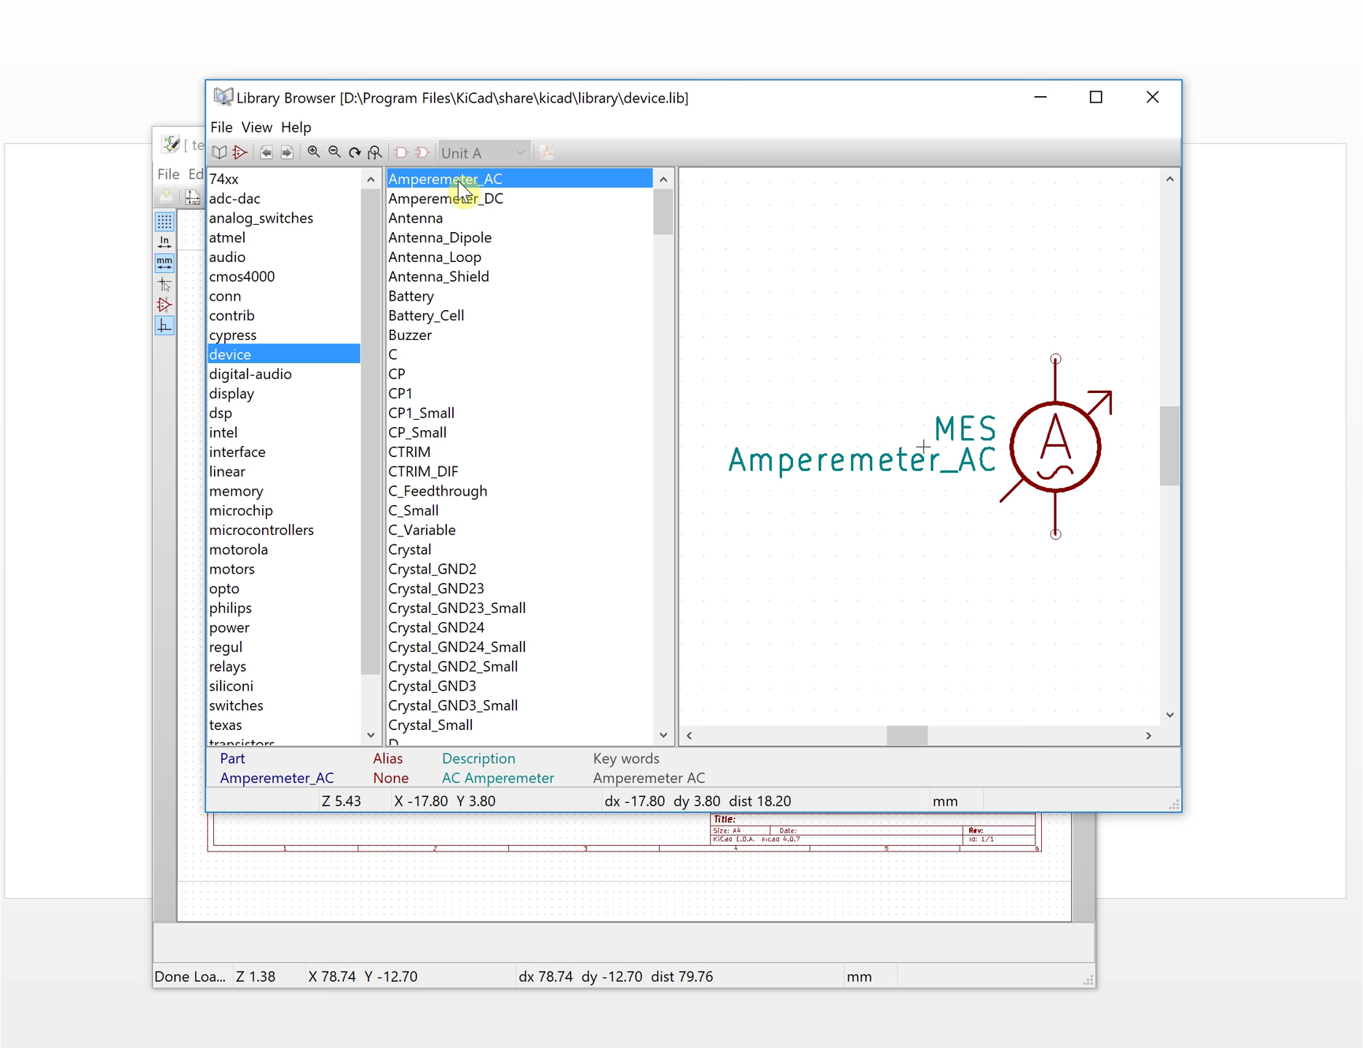
Preview the crystal symbols of the device library, including Crystal, Crystal_GND2, Crystal_GND23, Crystal_GND23_Small and Crystal_GND2_Small.
scroll(475, 355, down, 4)
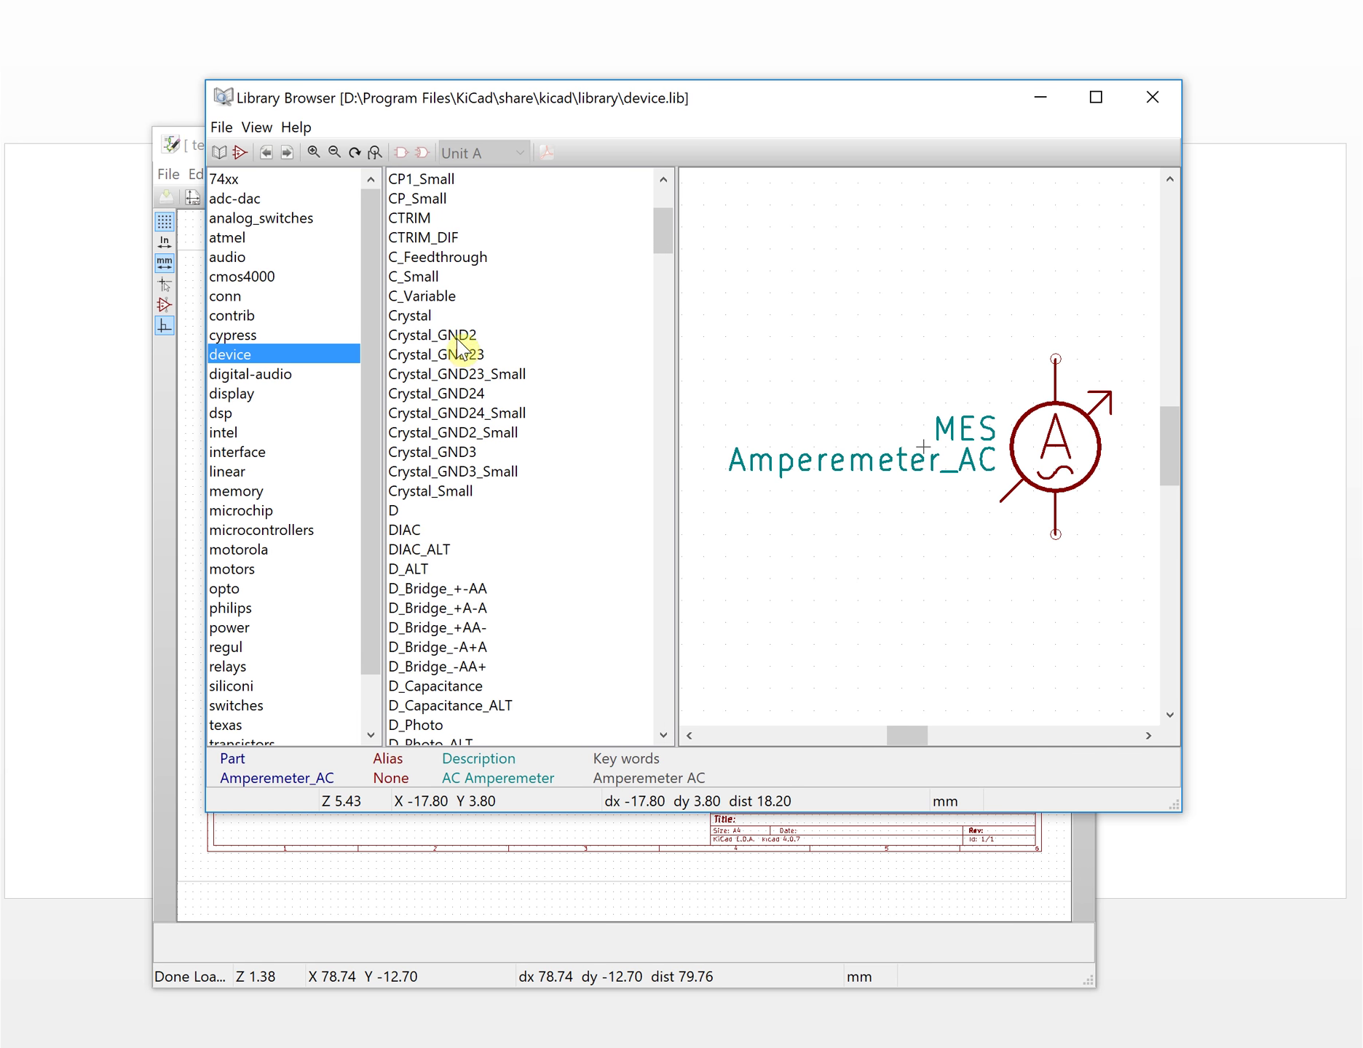
click(441, 335)
click(435, 316)
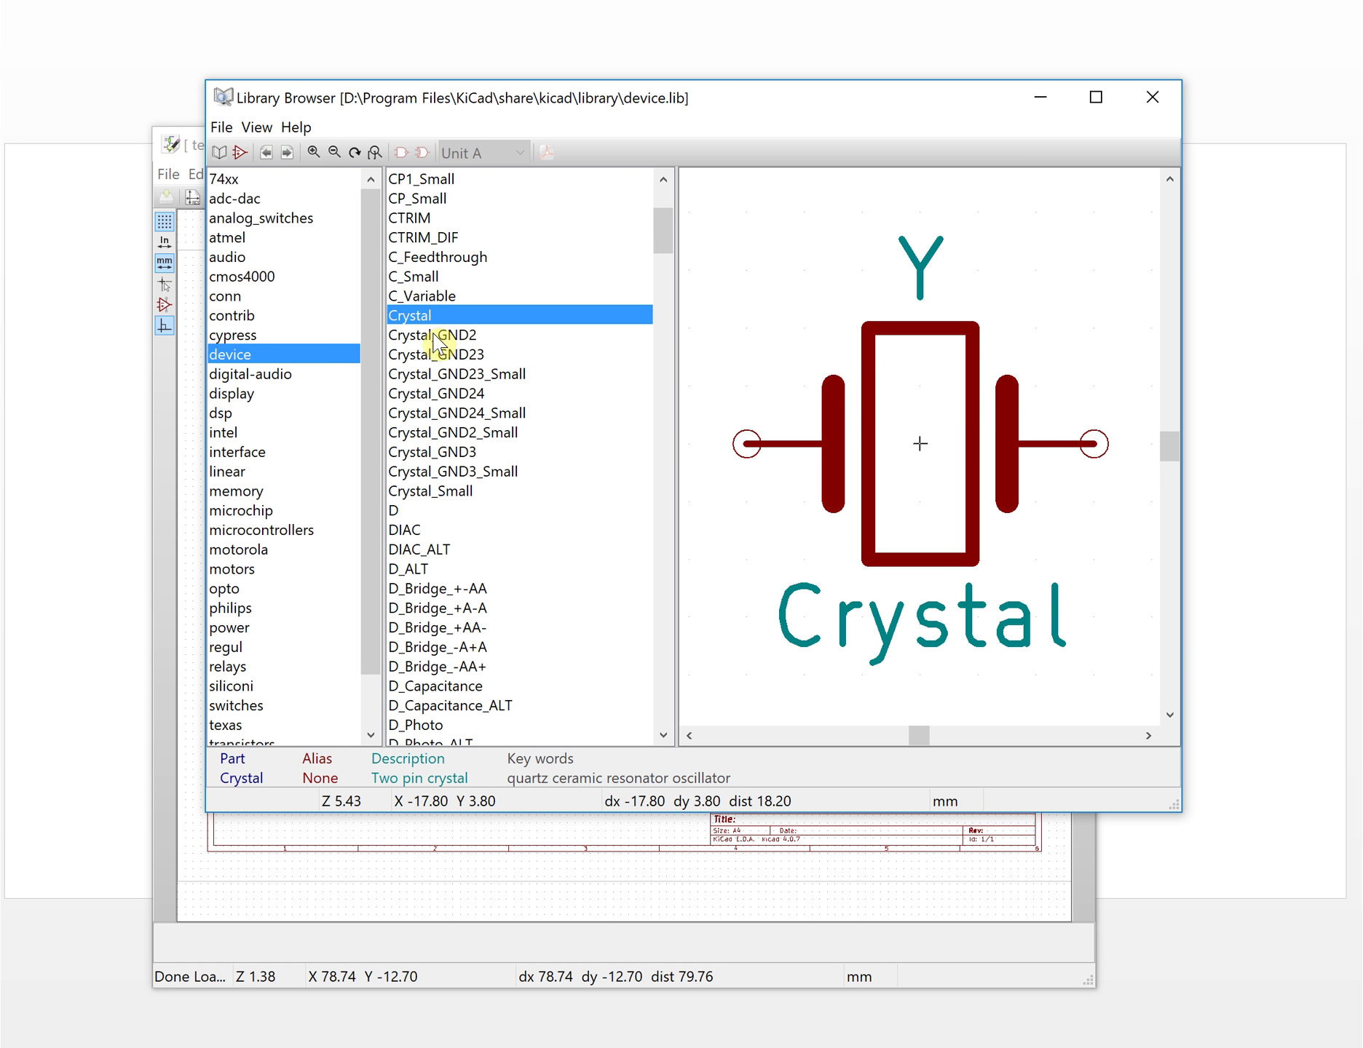
click(444, 342)
click(447, 355)
click(451, 374)
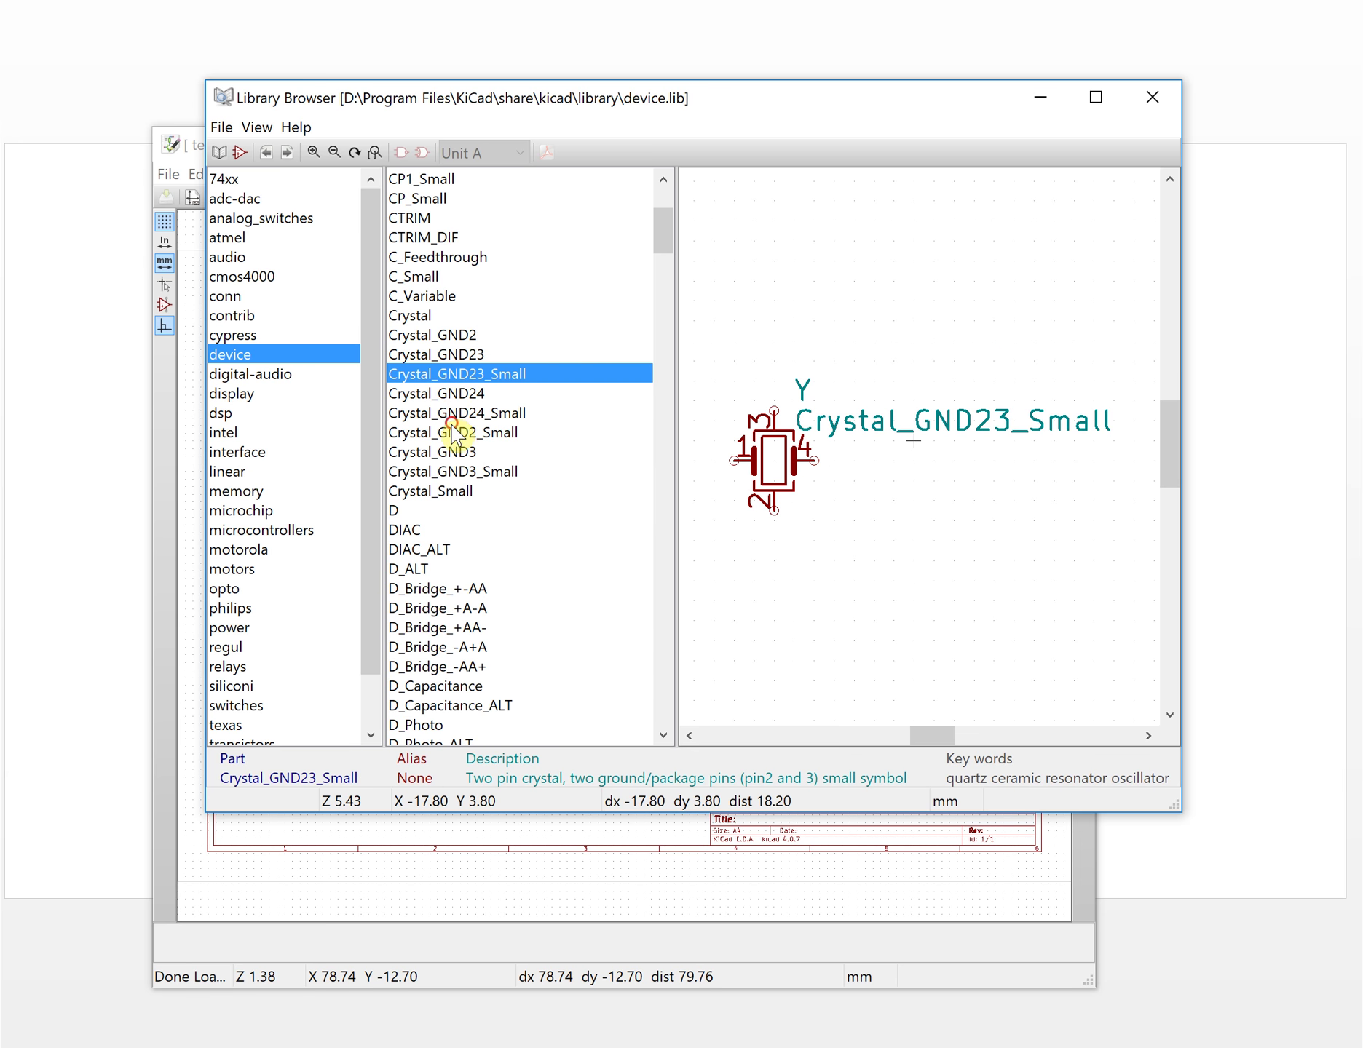
click(459, 433)
scroll(484, 486, down, 4)
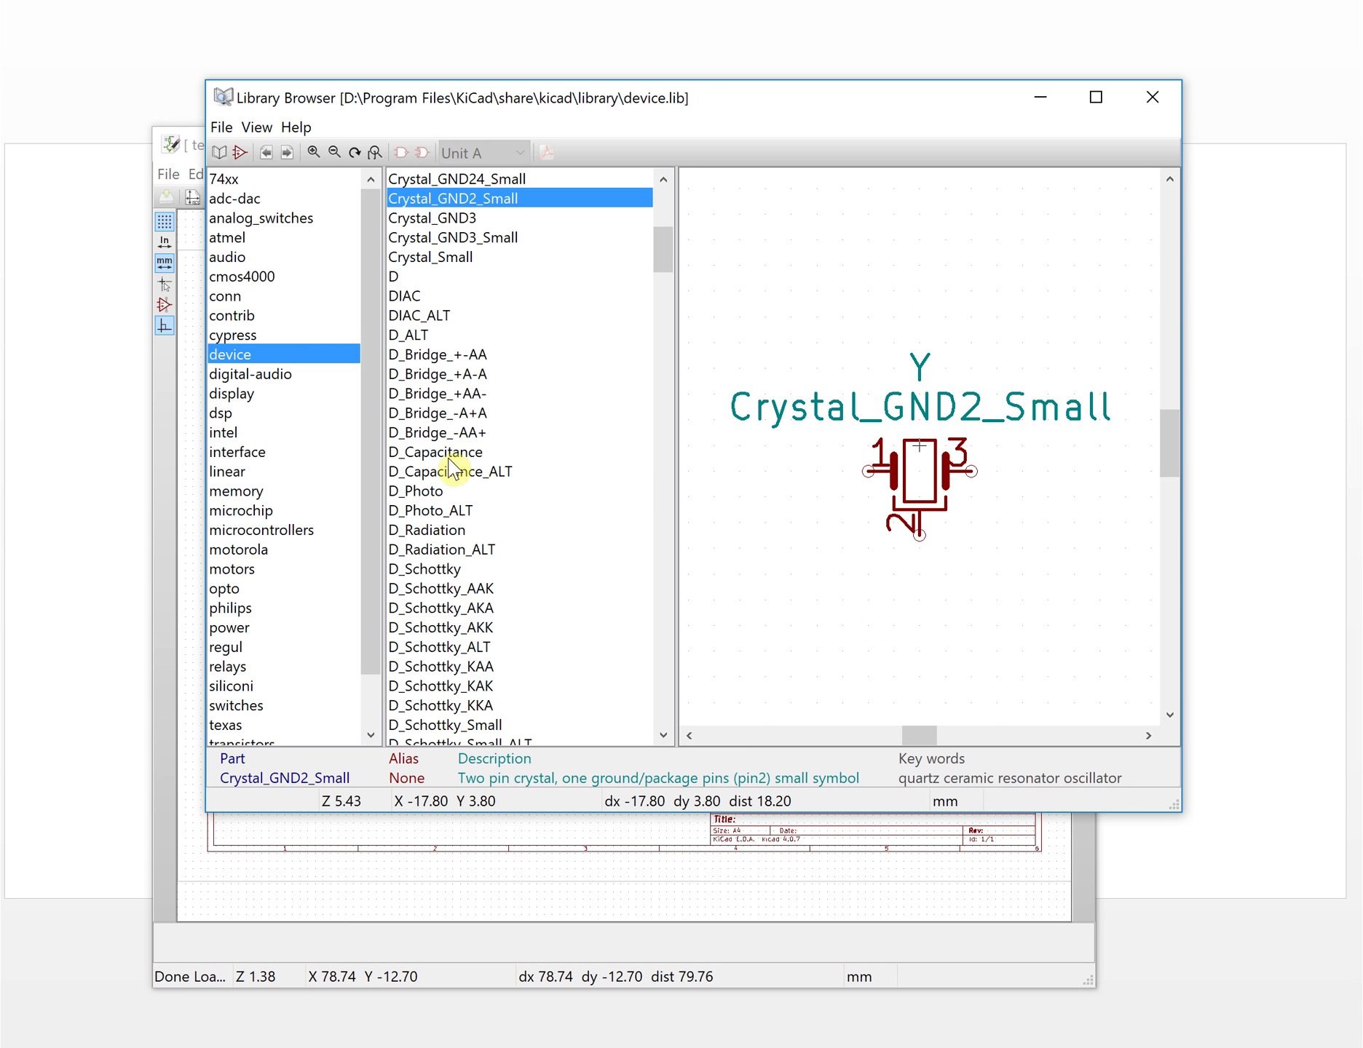
Preview SAB80C515-M, SAB80C515-XX-N and SAB80C535-XX-N in the microcontrollers library.
click(370, 477)
drag(366, 500, 366, 550)
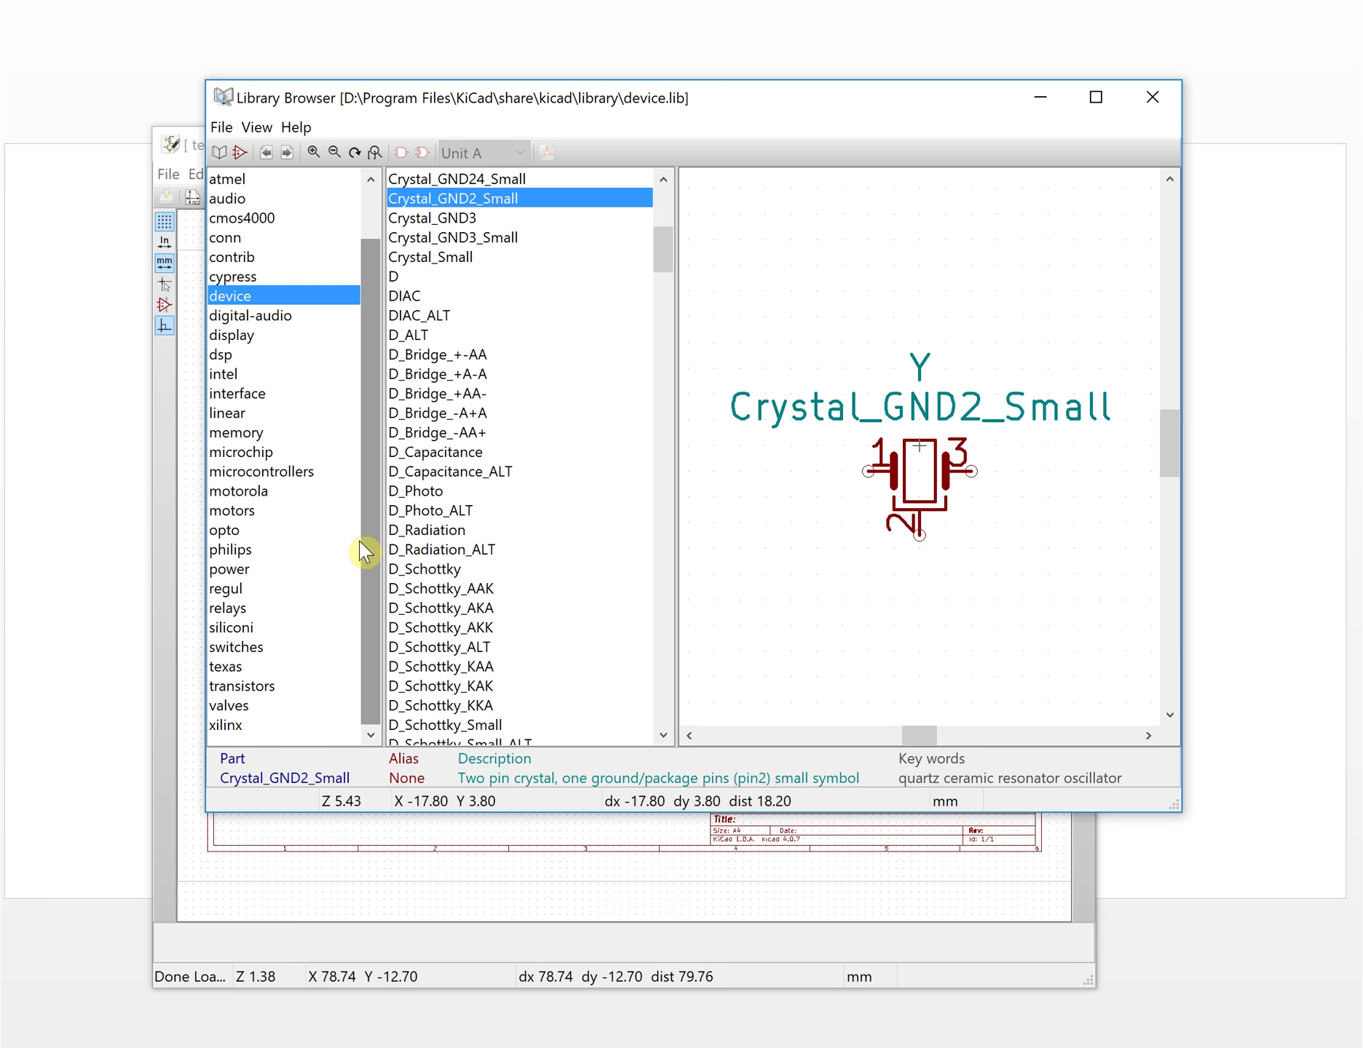
click(306, 473)
click(481, 219)
click(474, 258)
click(436, 315)
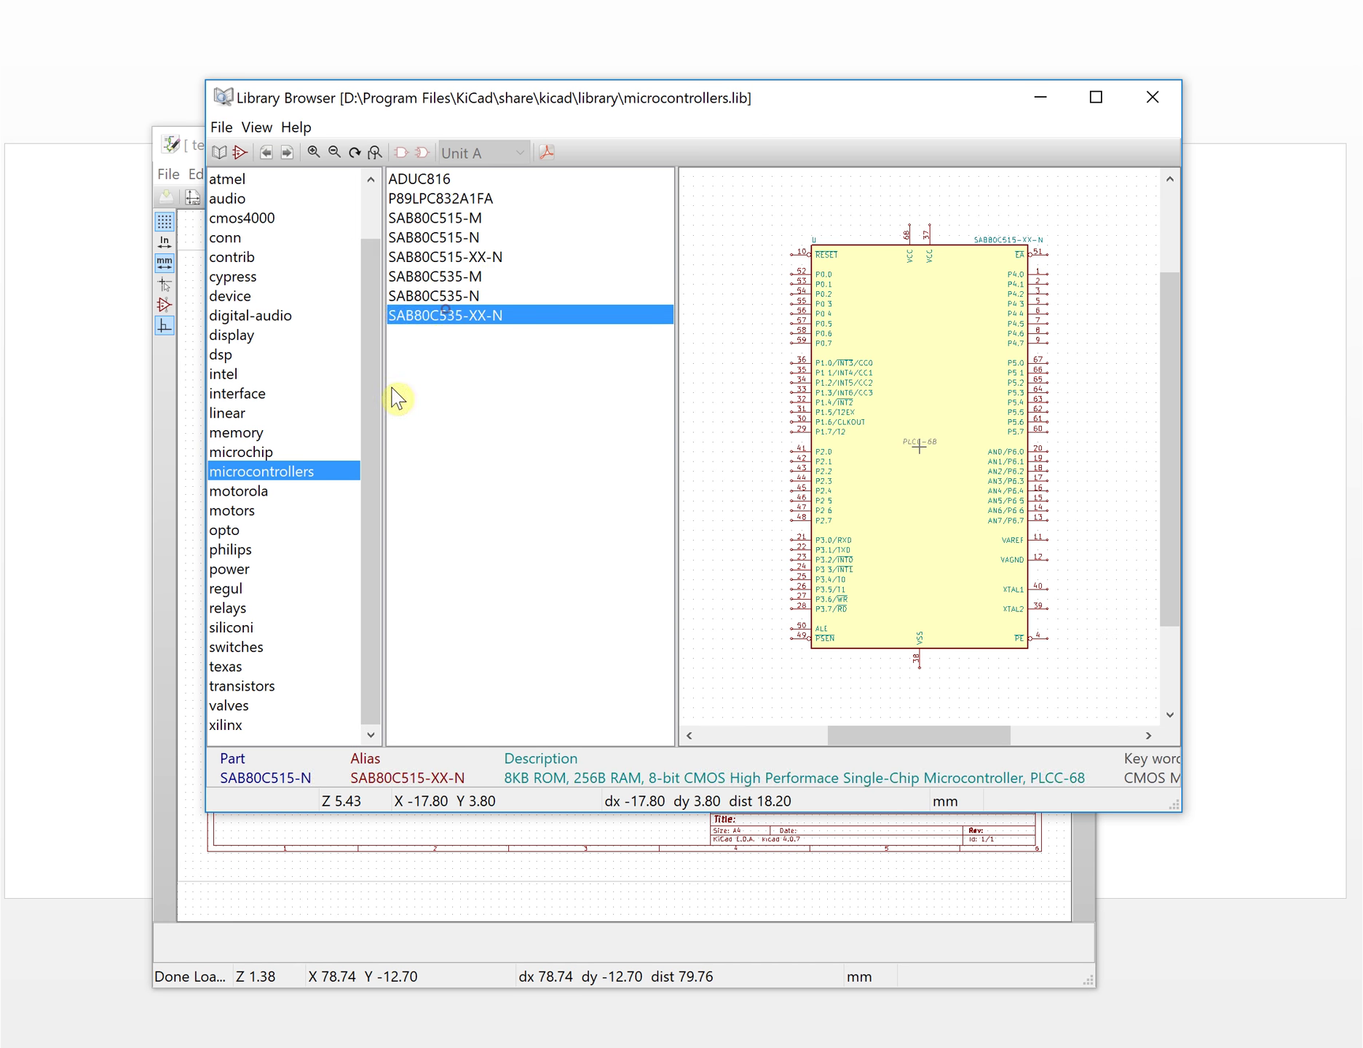
Preview 68HC11A8 in the motorola library, and ACPL-C790 and ACPL-C870 in the opto library.
click(260, 495)
click(412, 375)
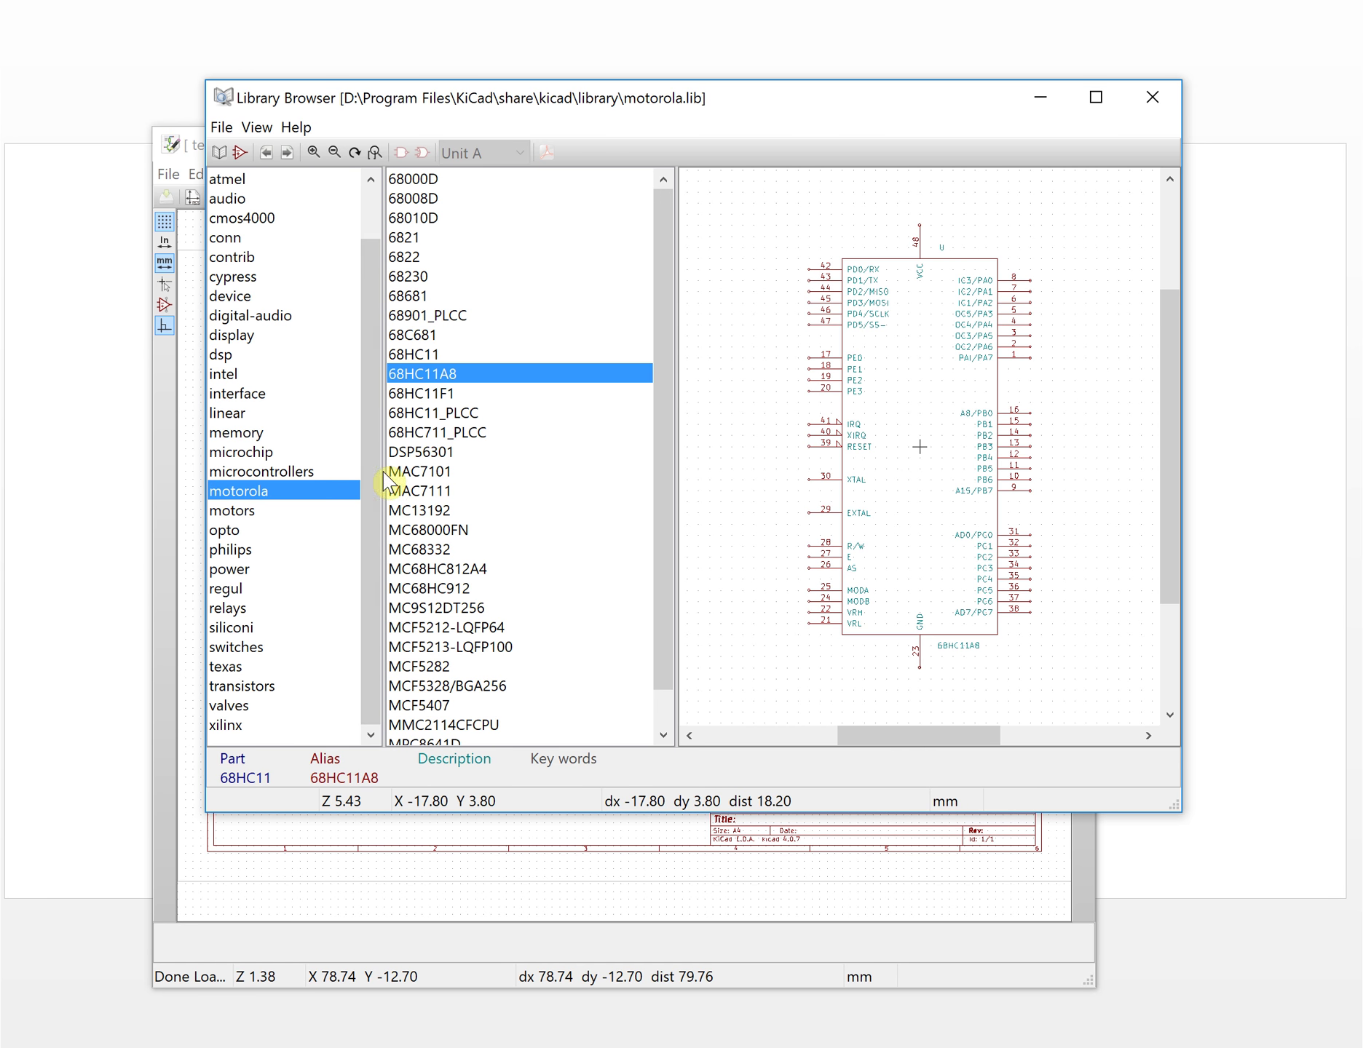
click(234, 530)
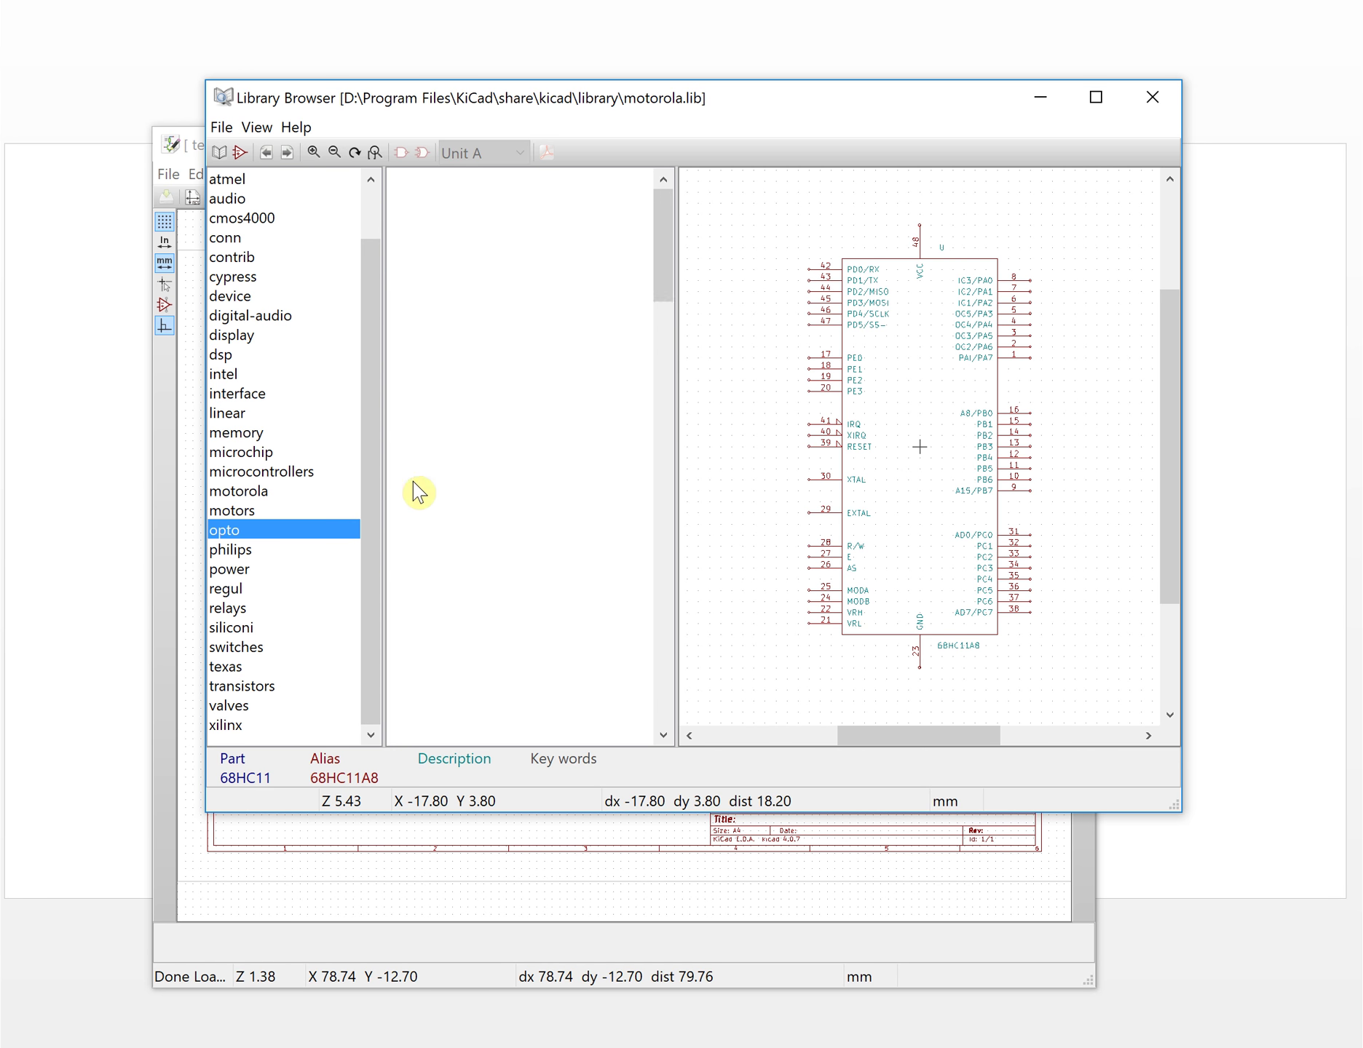
click(444, 393)
click(455, 451)
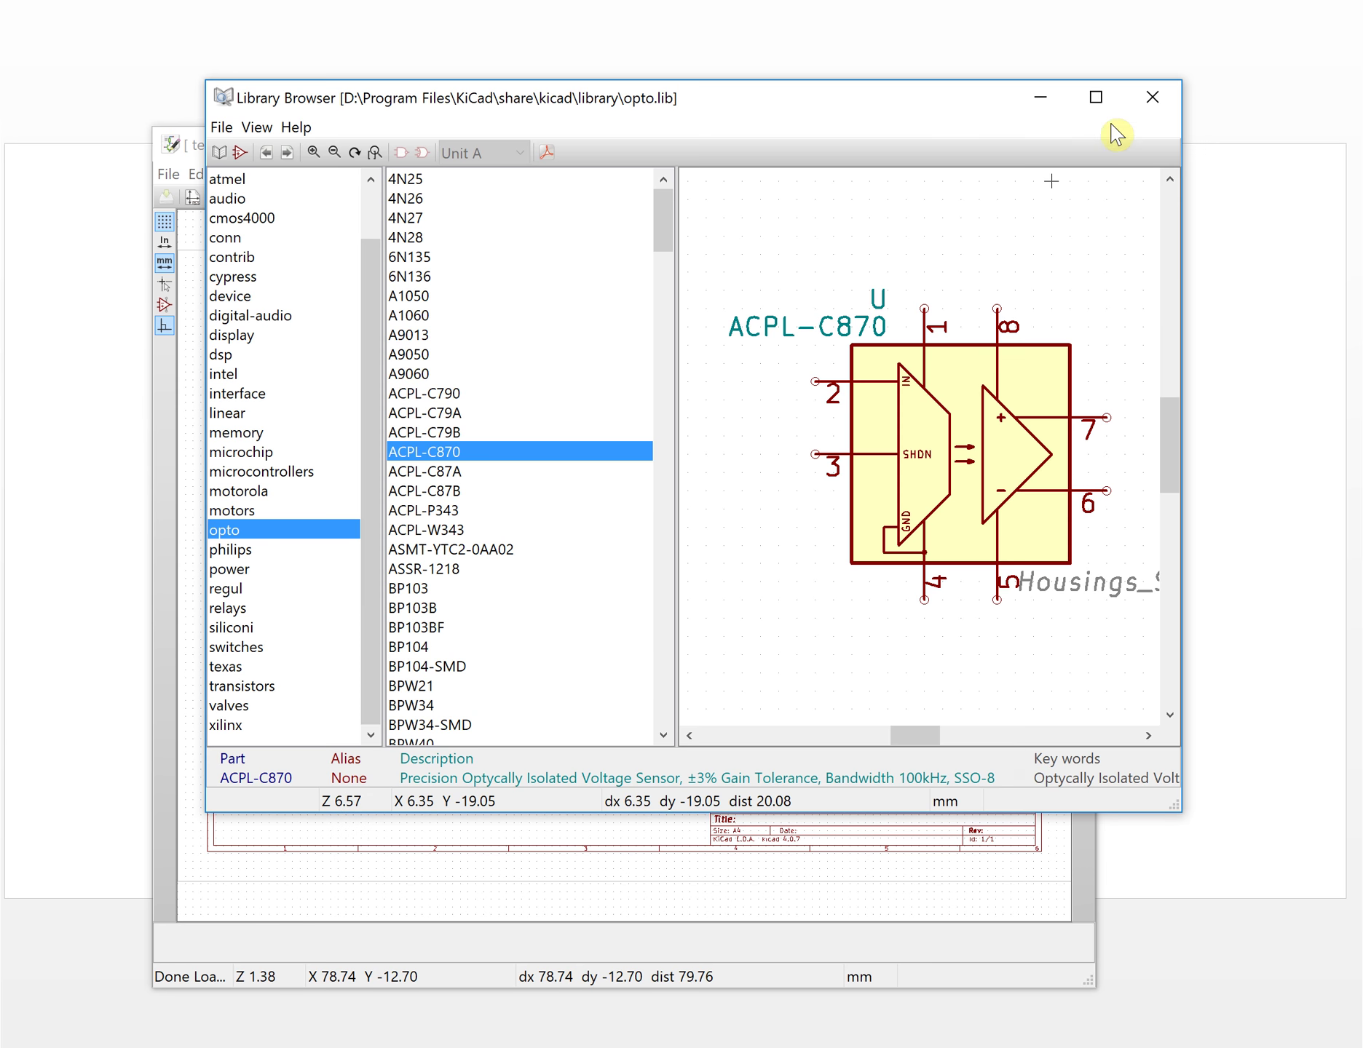
Close the Library Browser, then move and widen the schematic editor window.
click(1150, 105)
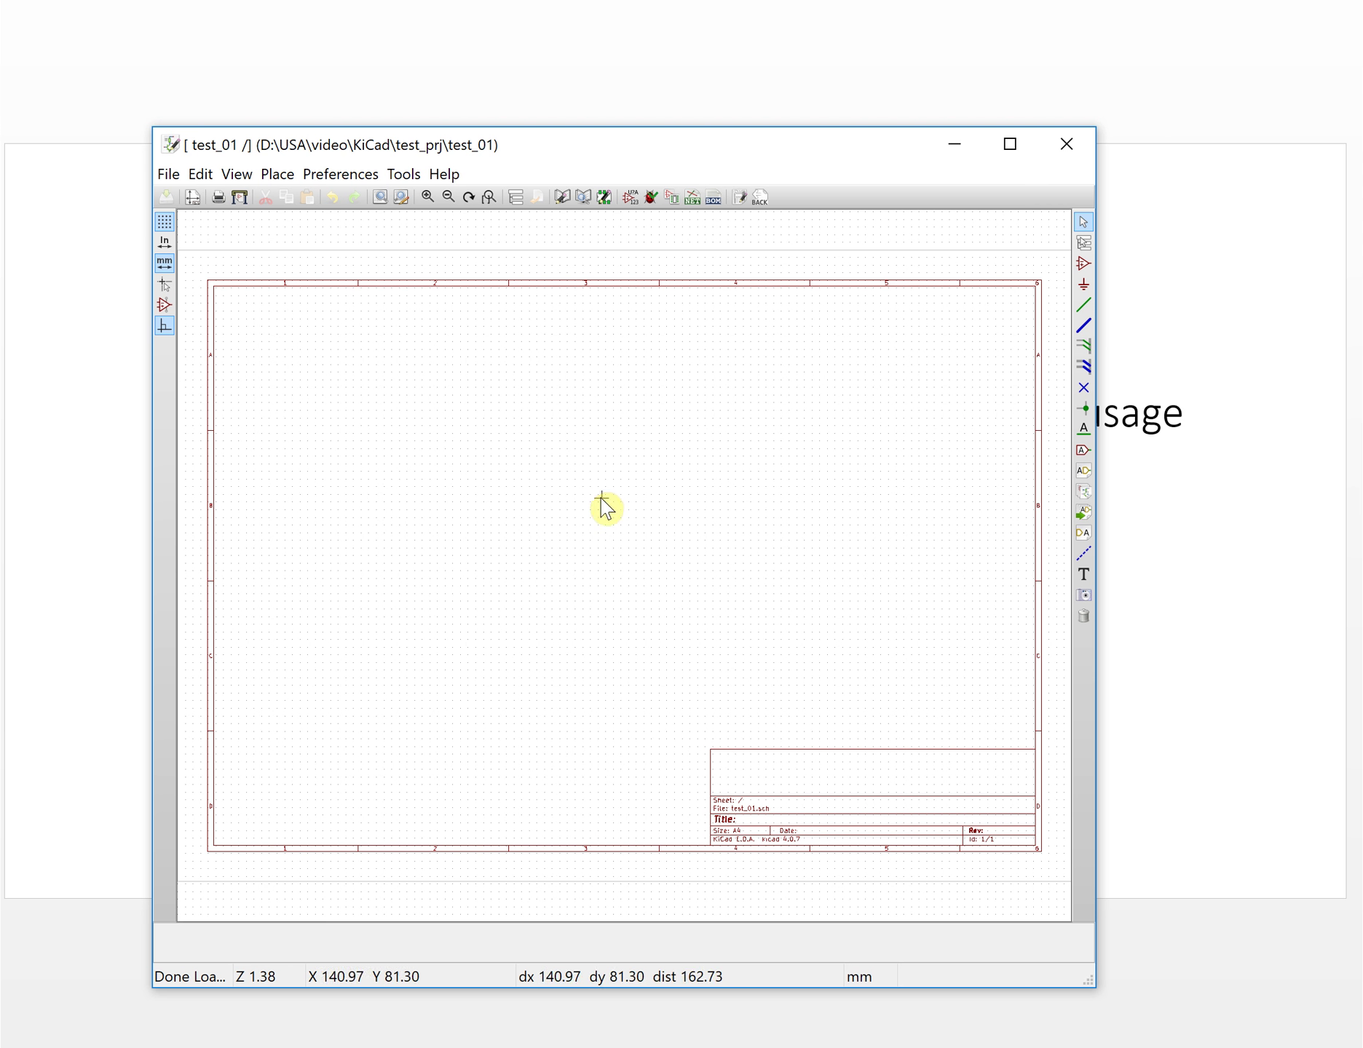
drag(825, 149, 725, 76)
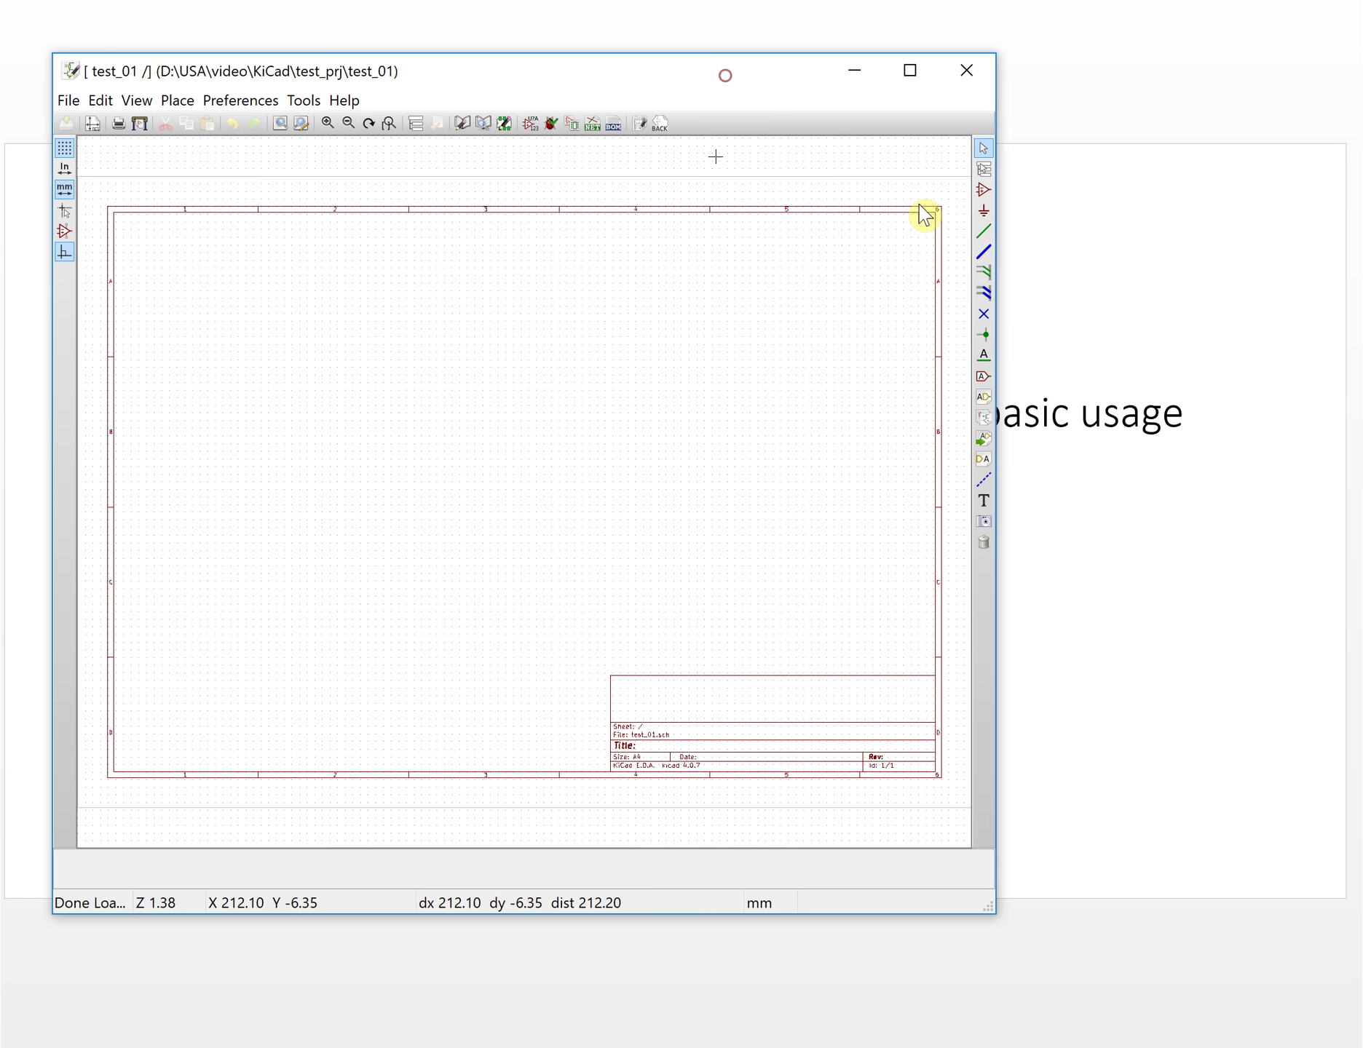
drag(998, 232, 1227, 253)
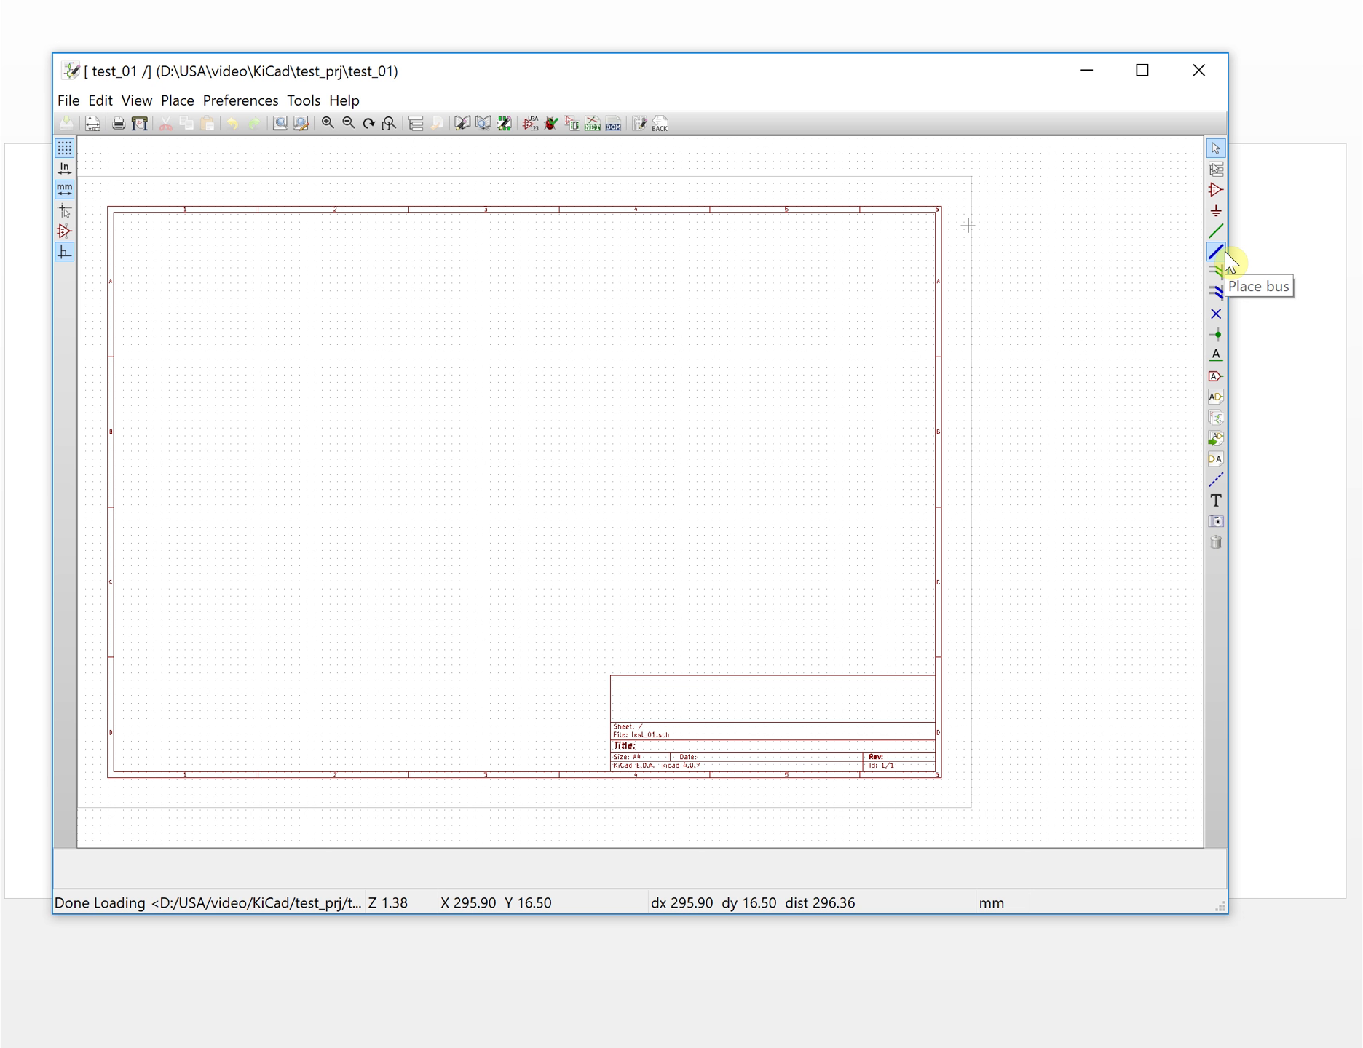
Place a resistor R left of centre in the sheet's upper half, filtering by "r" in an enlarged Choose Component dialog.
click(1214, 191)
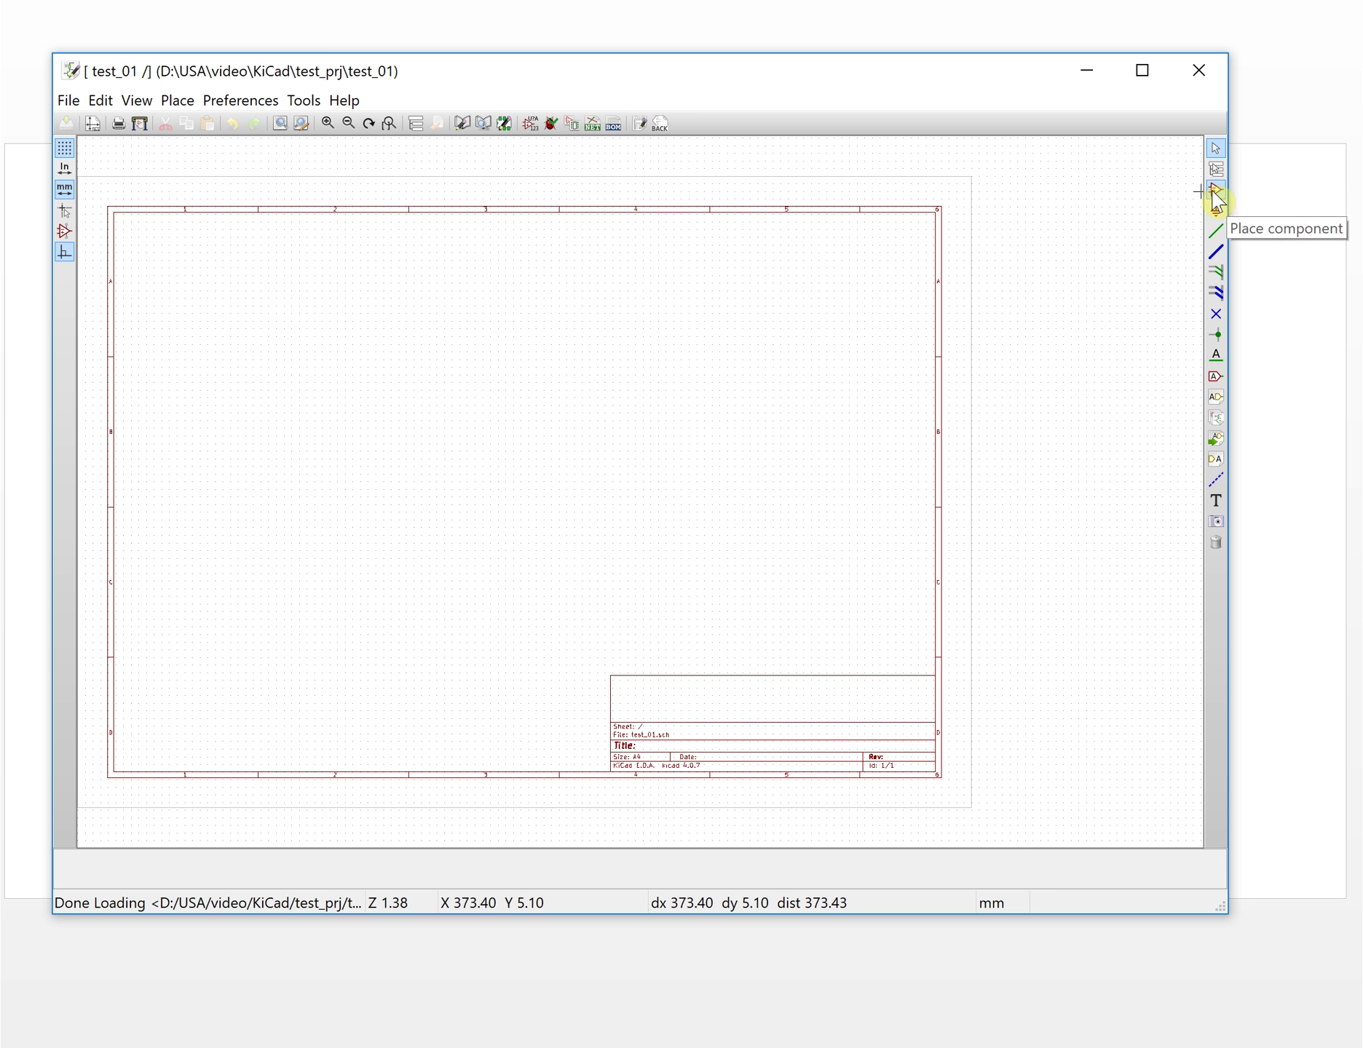
click(1214, 191)
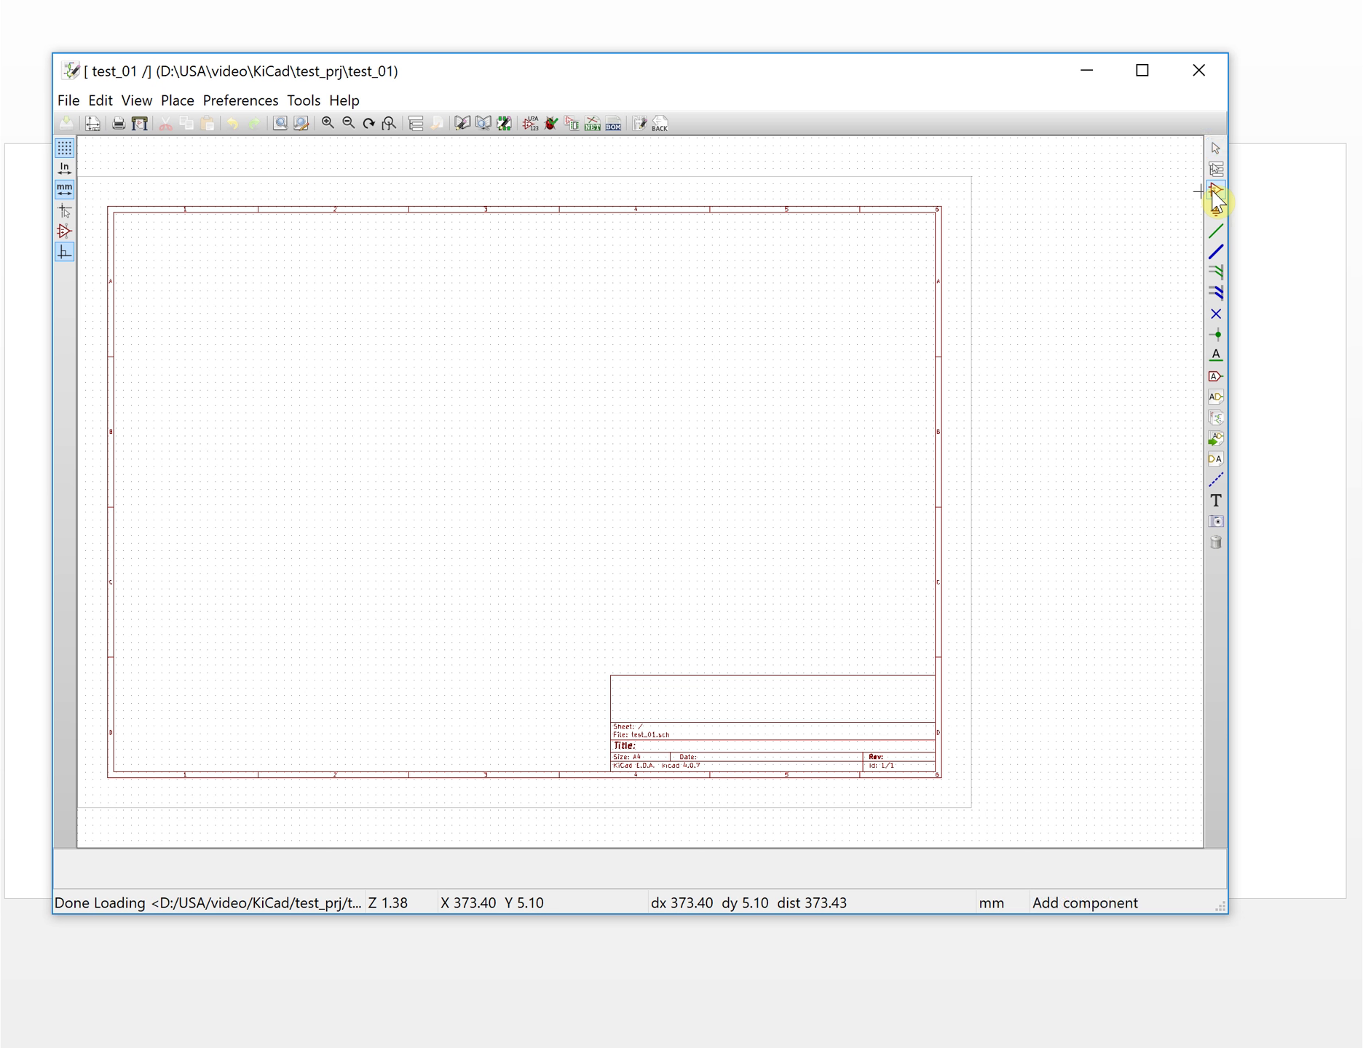
click(463, 394)
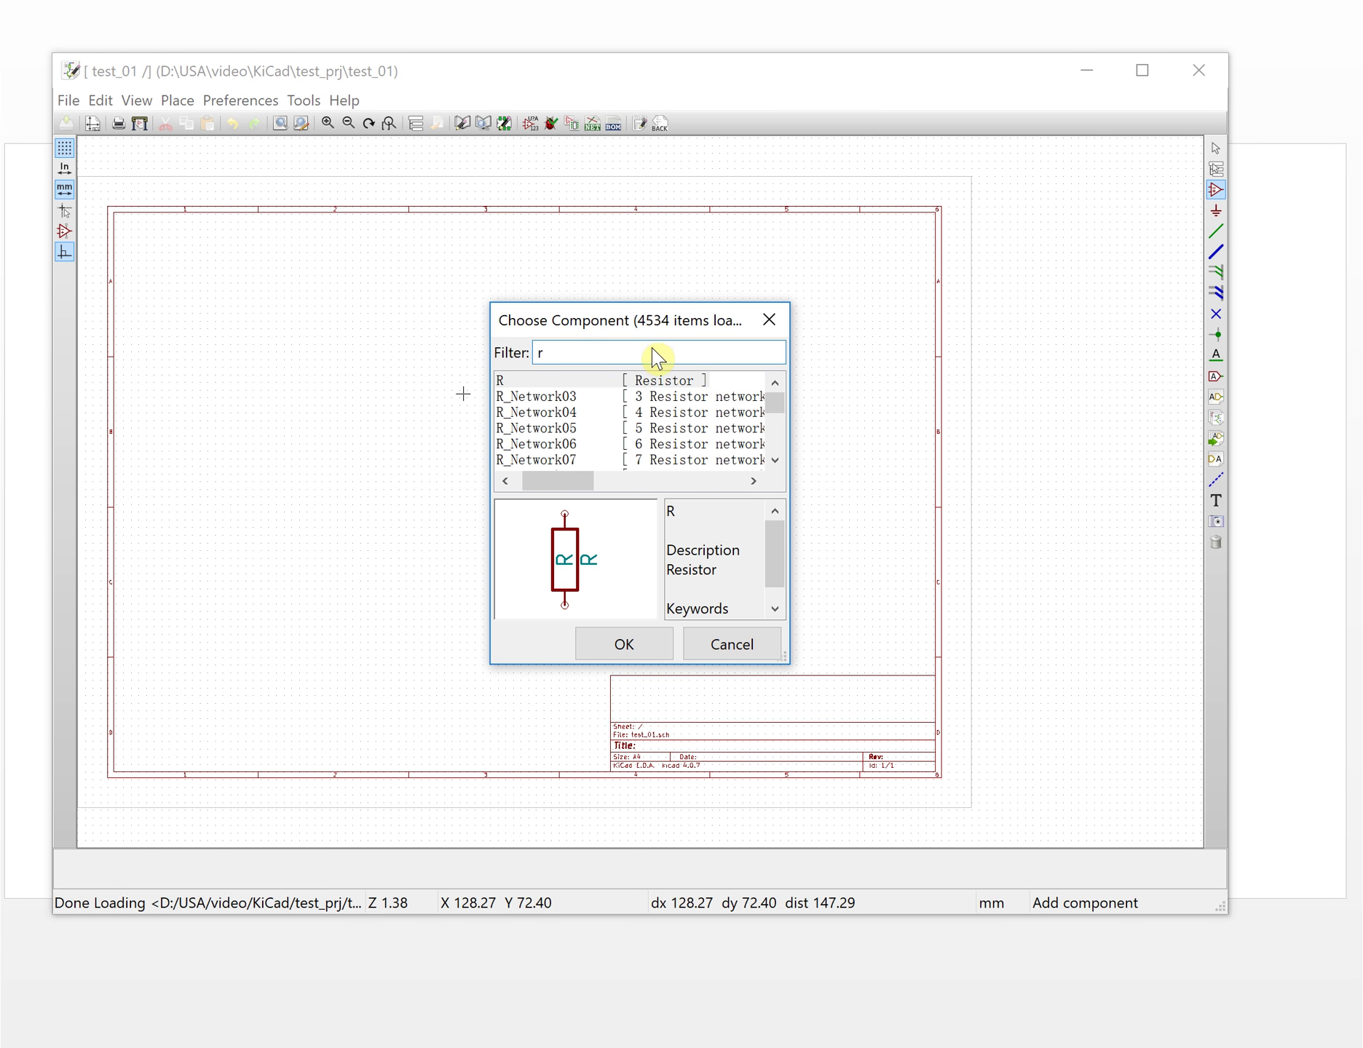
drag(784, 659, 1179, 897)
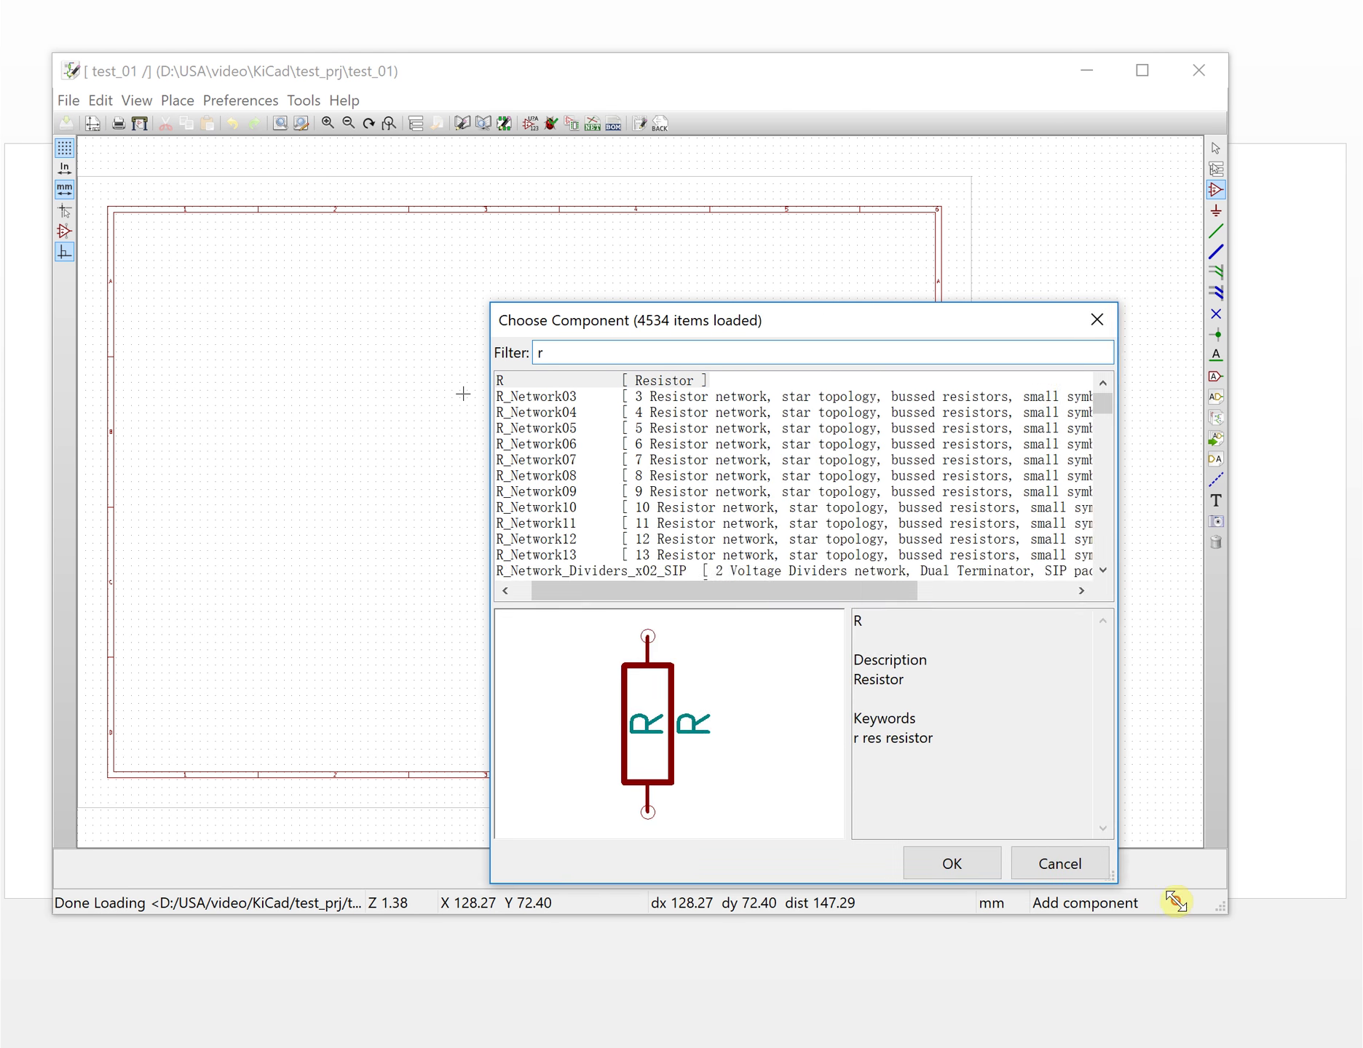
drag(774, 320, 664, 174)
click(450, 235)
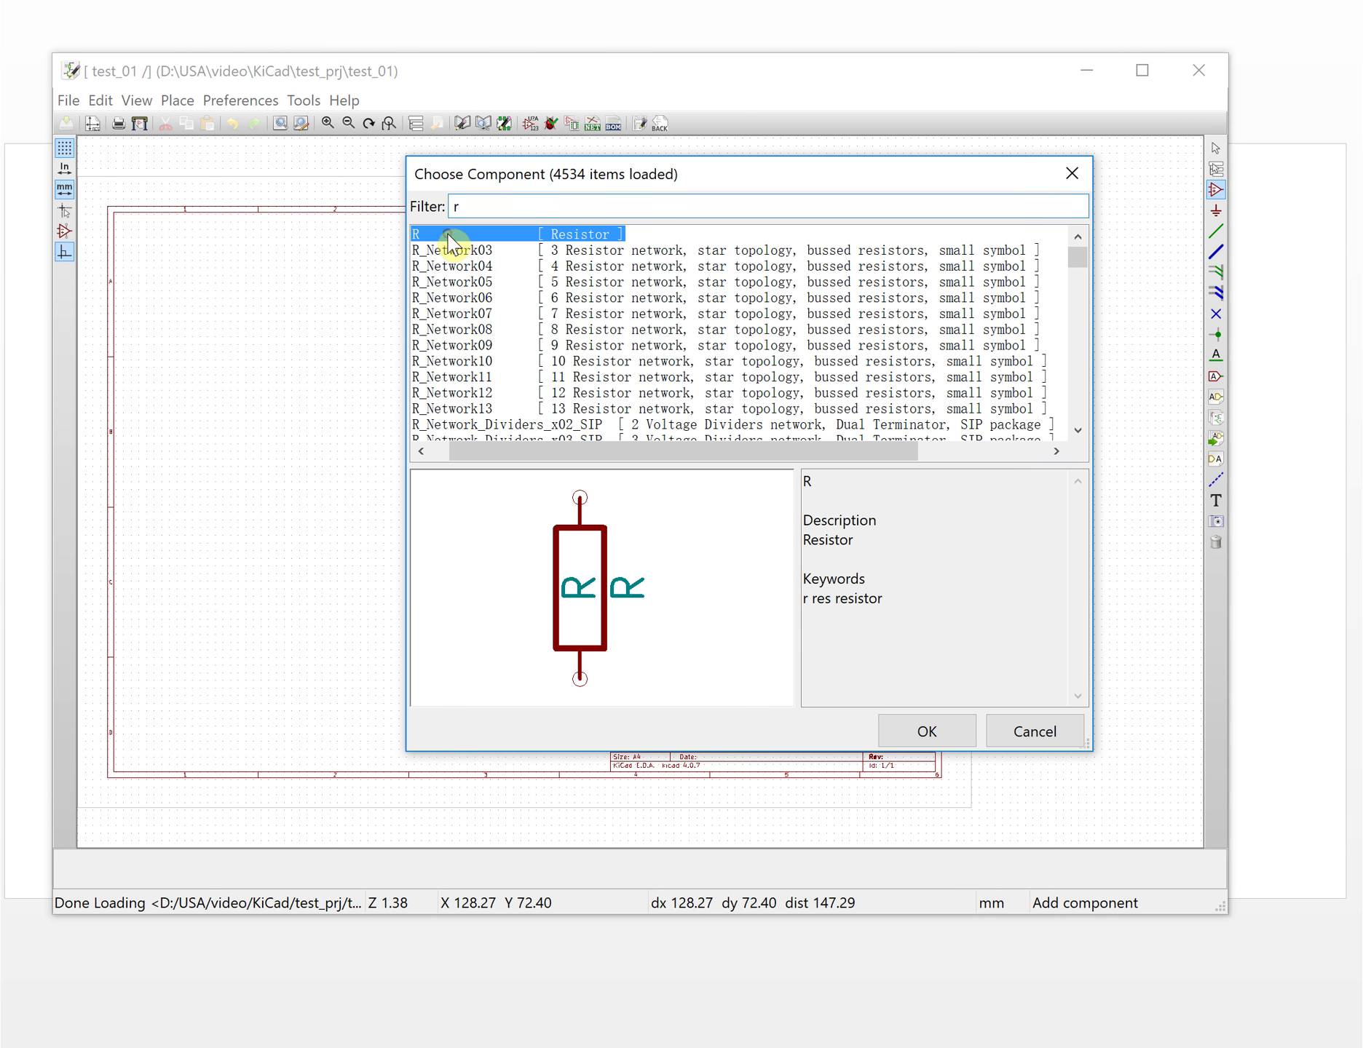
drag(761, 183, 1140, 204)
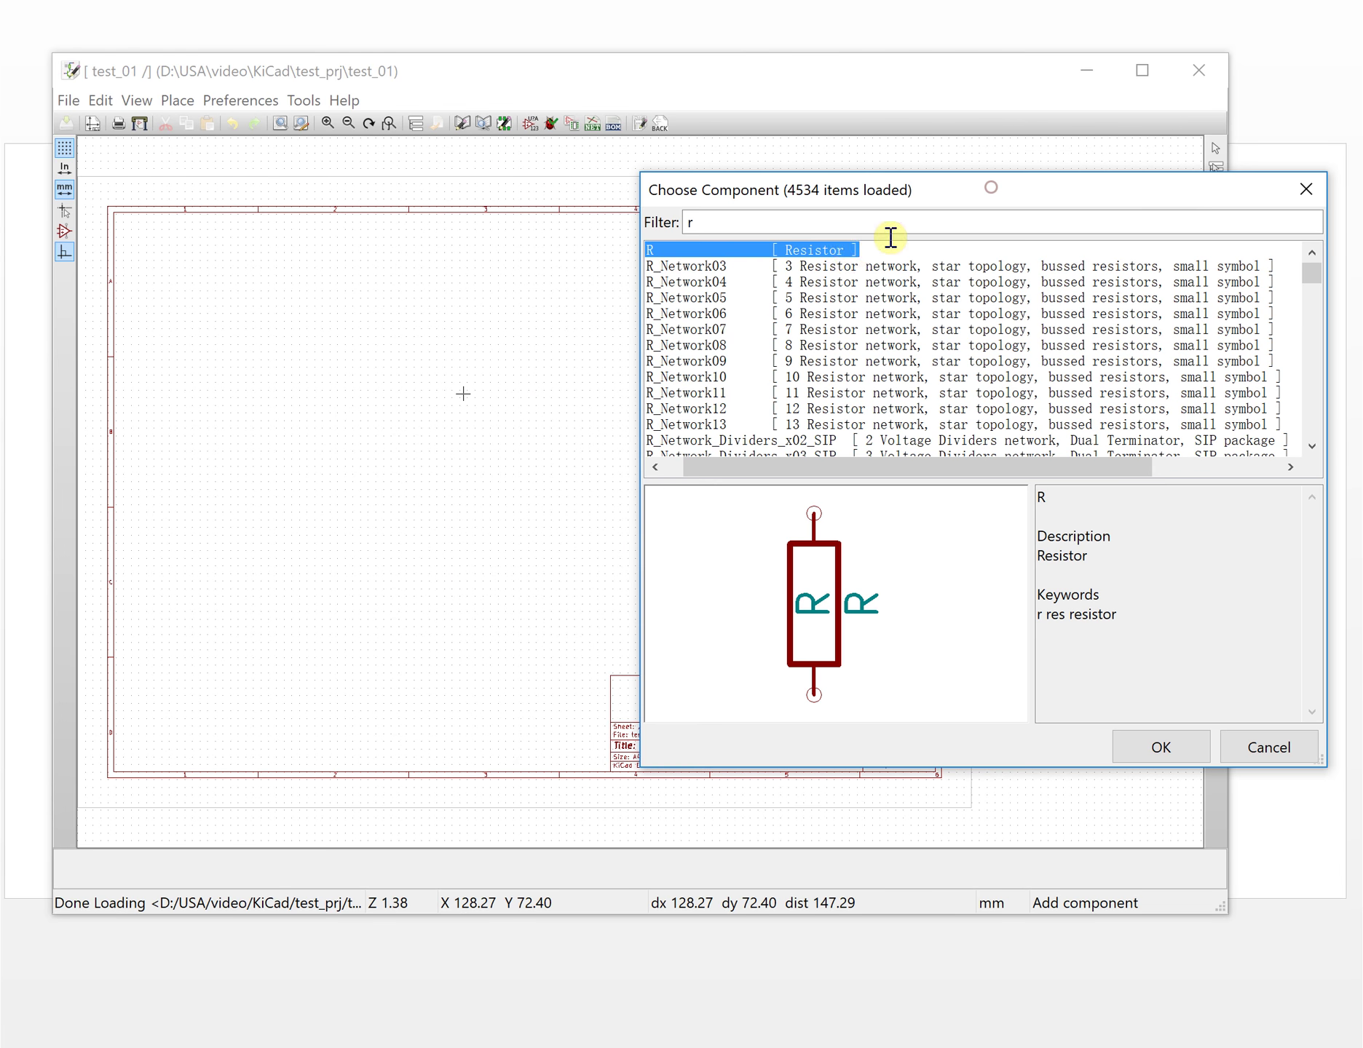
double_click(706, 254)
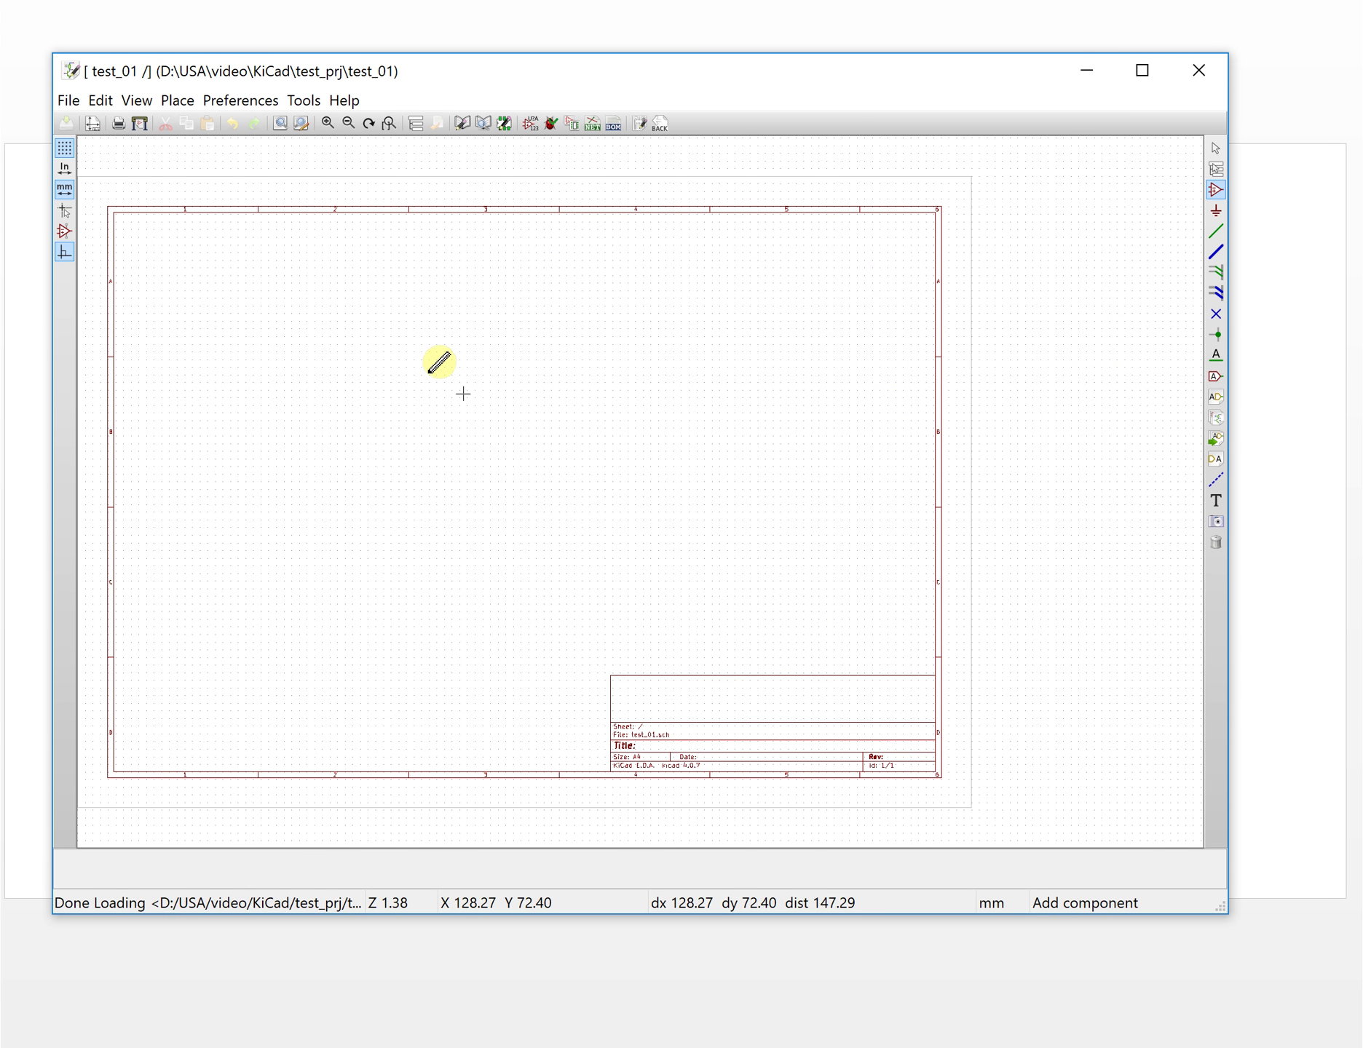
click(429, 371)
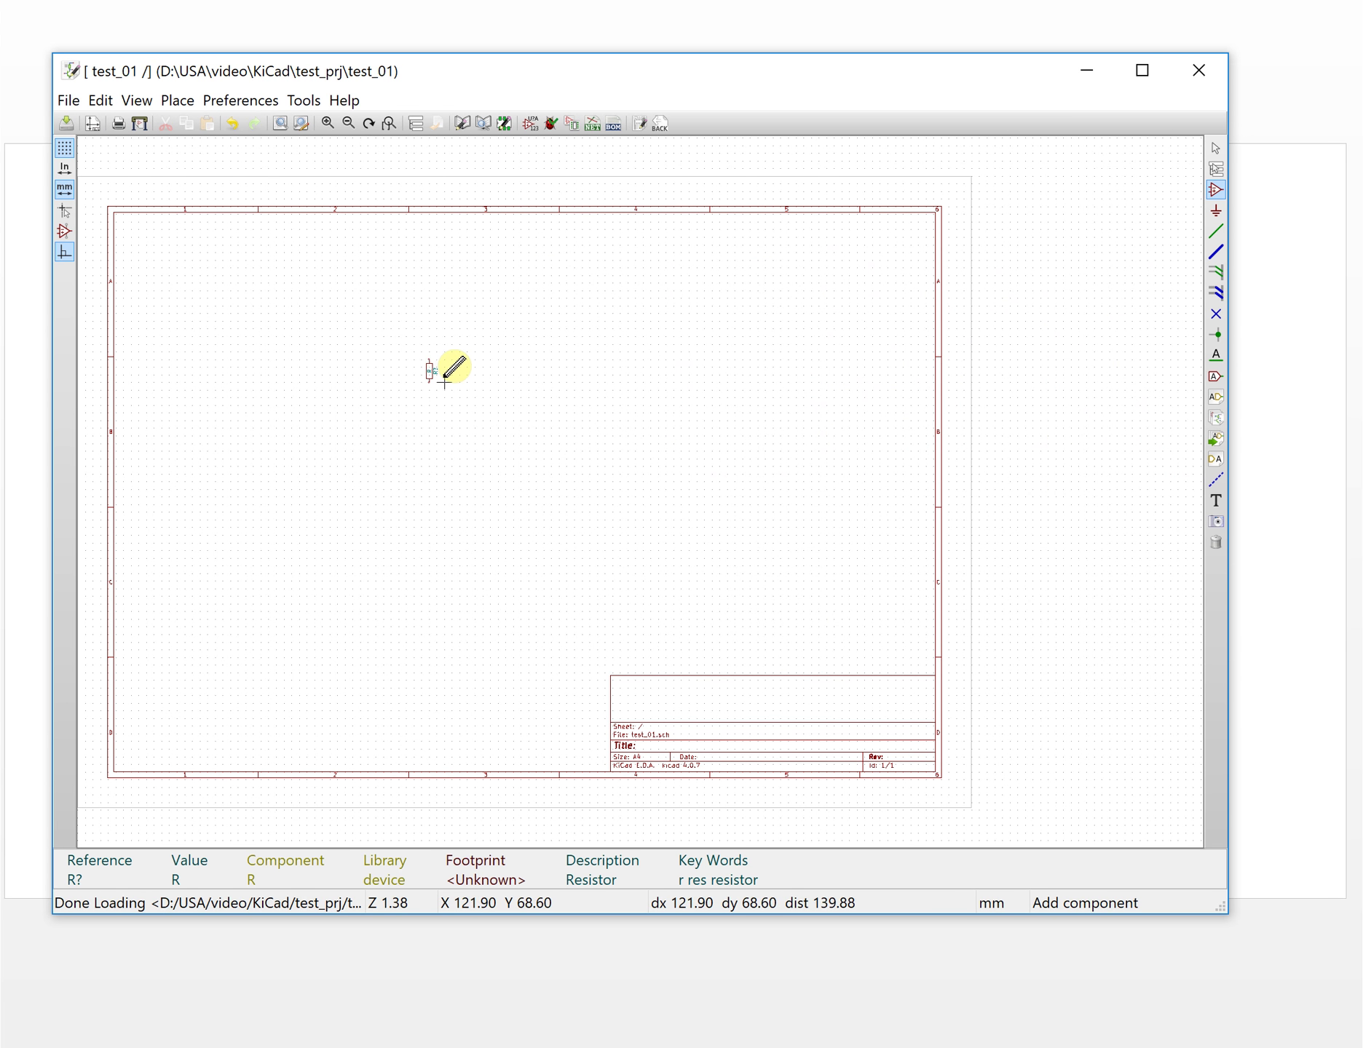
Filter the components by "c" and place the unpolarized capacitor C to the left of the resistor.
scroll(648, 480, up, 4)
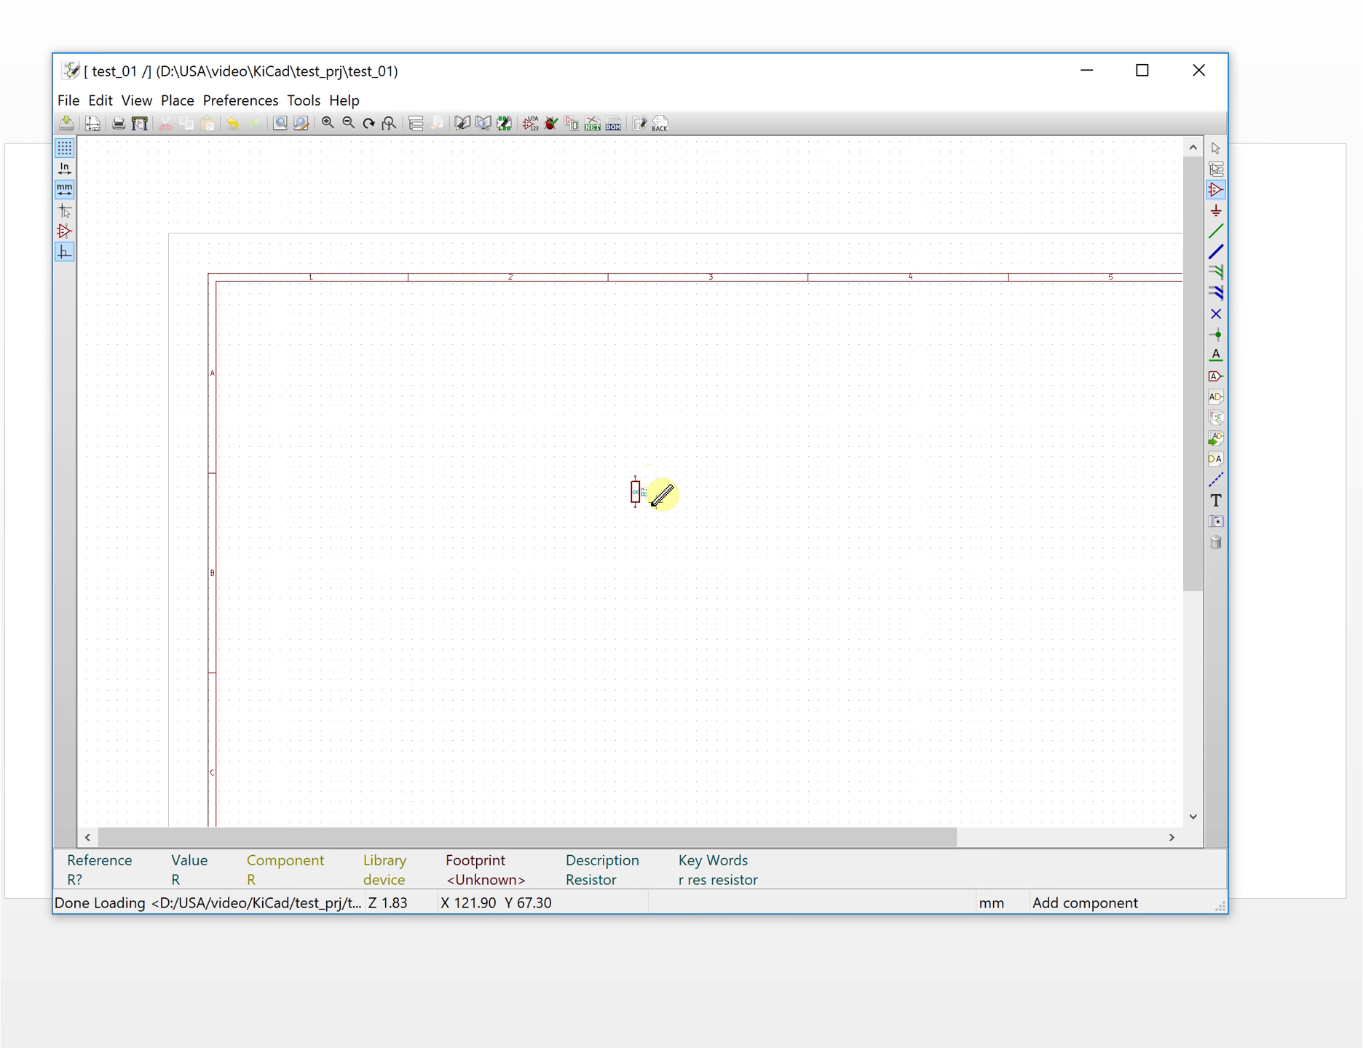
scroll(640, 472, up, 2)
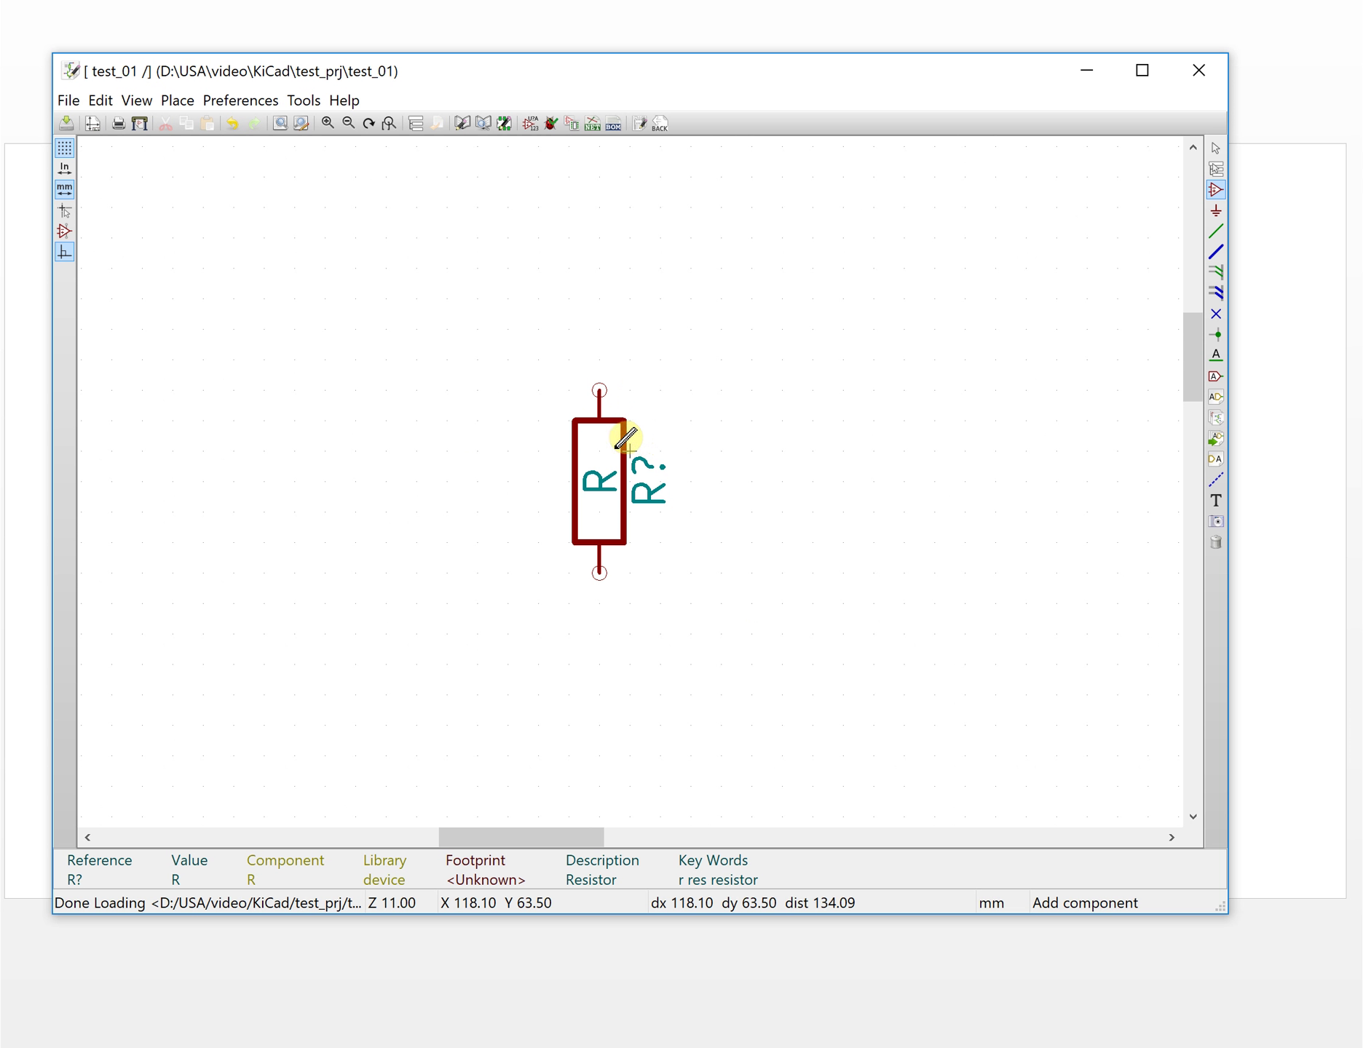
click(1215, 191)
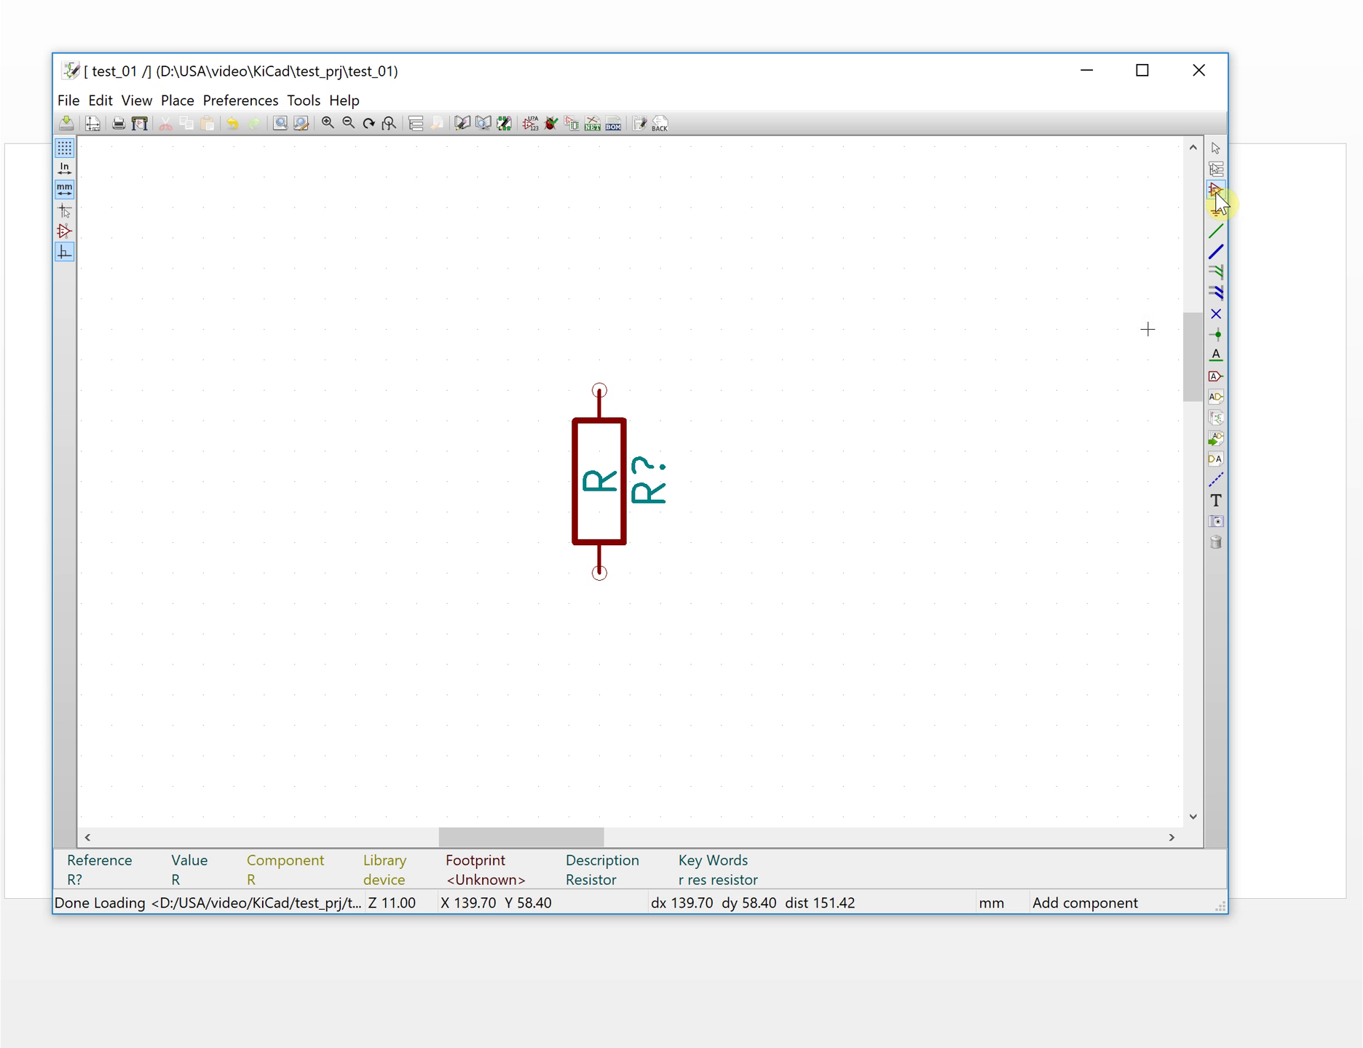
click(751, 391)
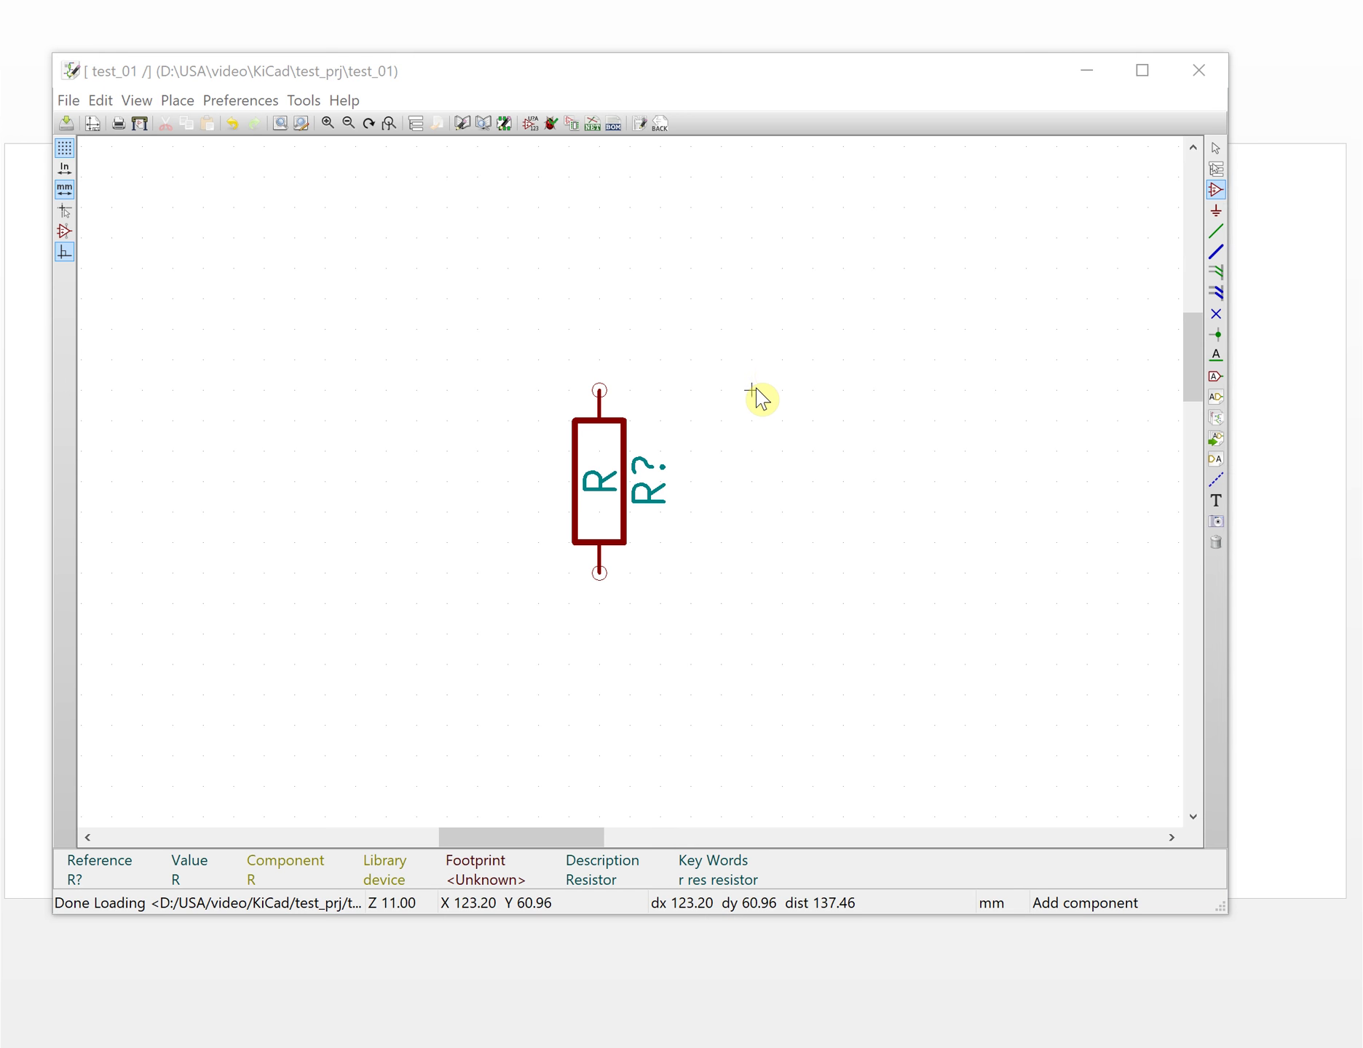
click(779, 224)
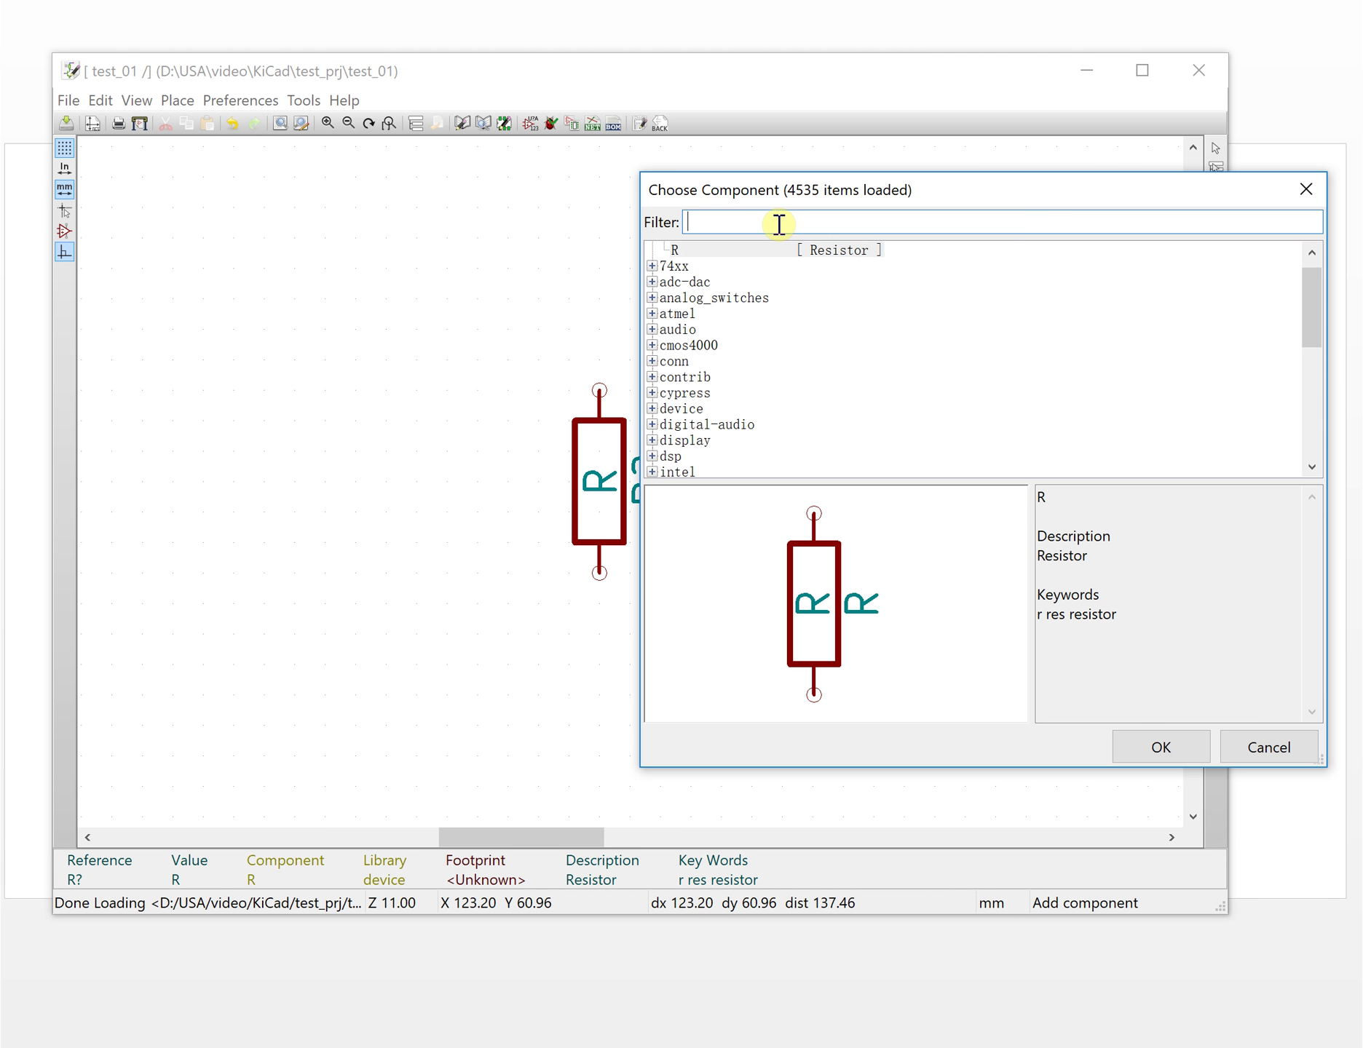
text(c)
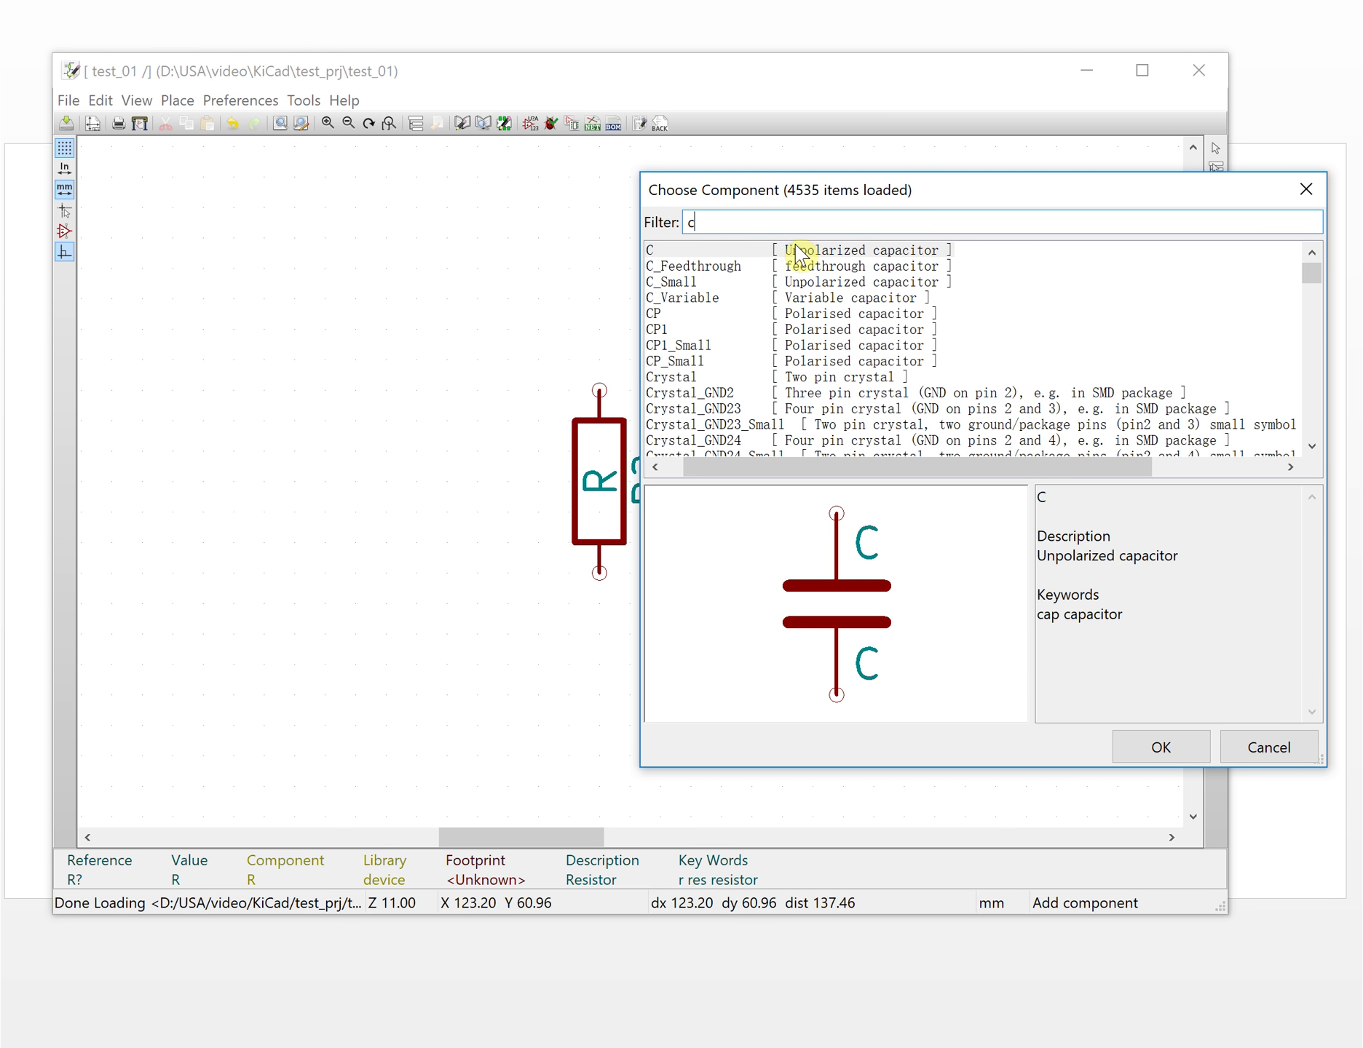
double_click(796, 251)
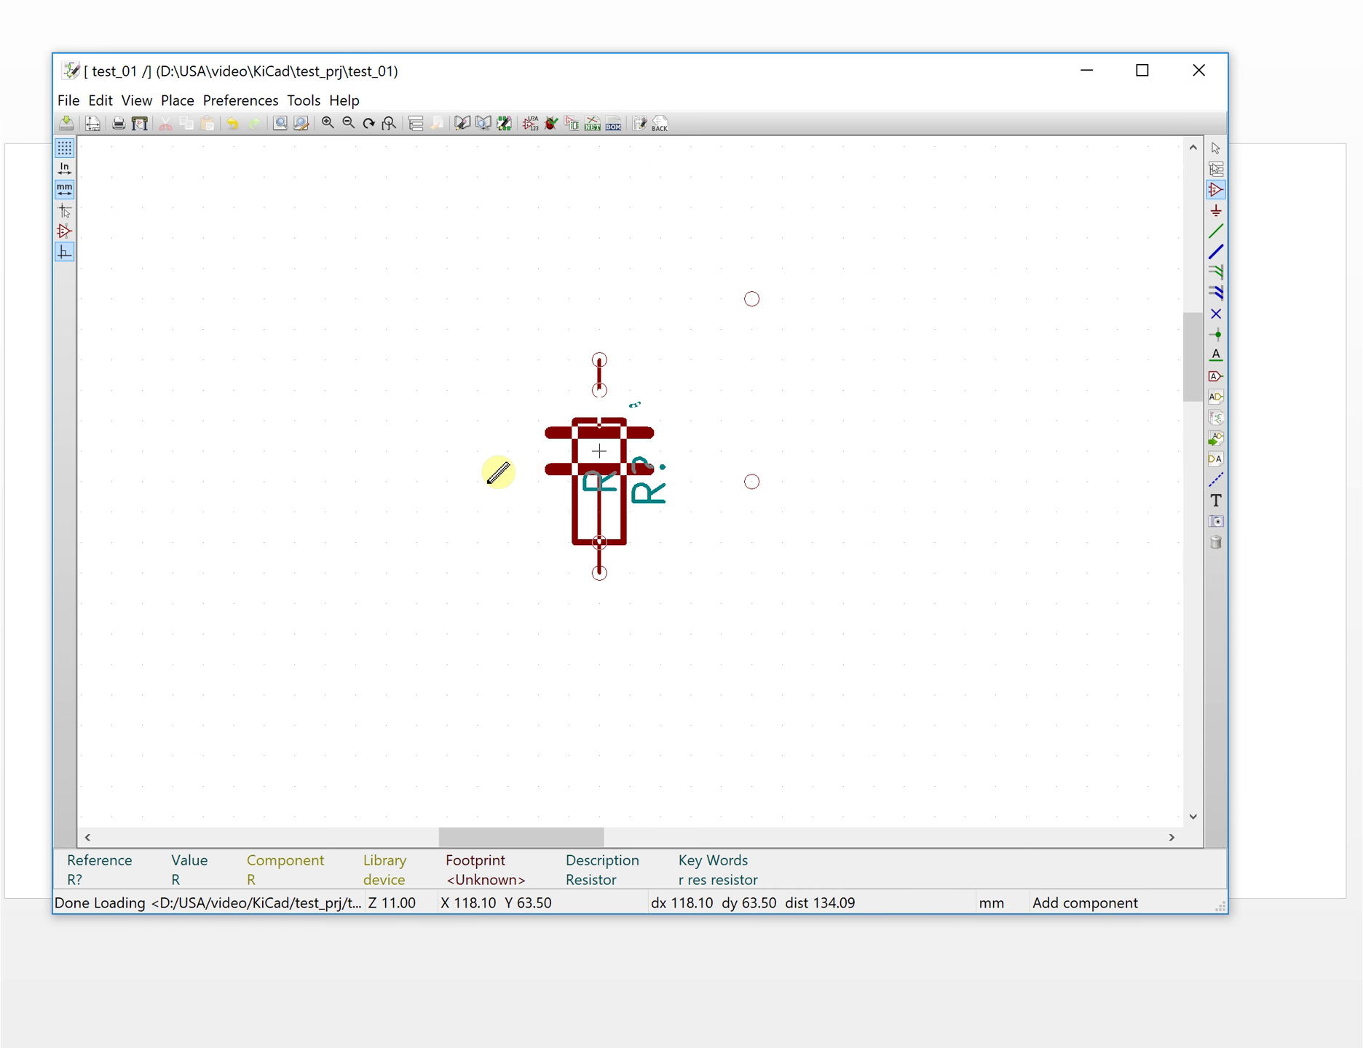
click(401, 477)
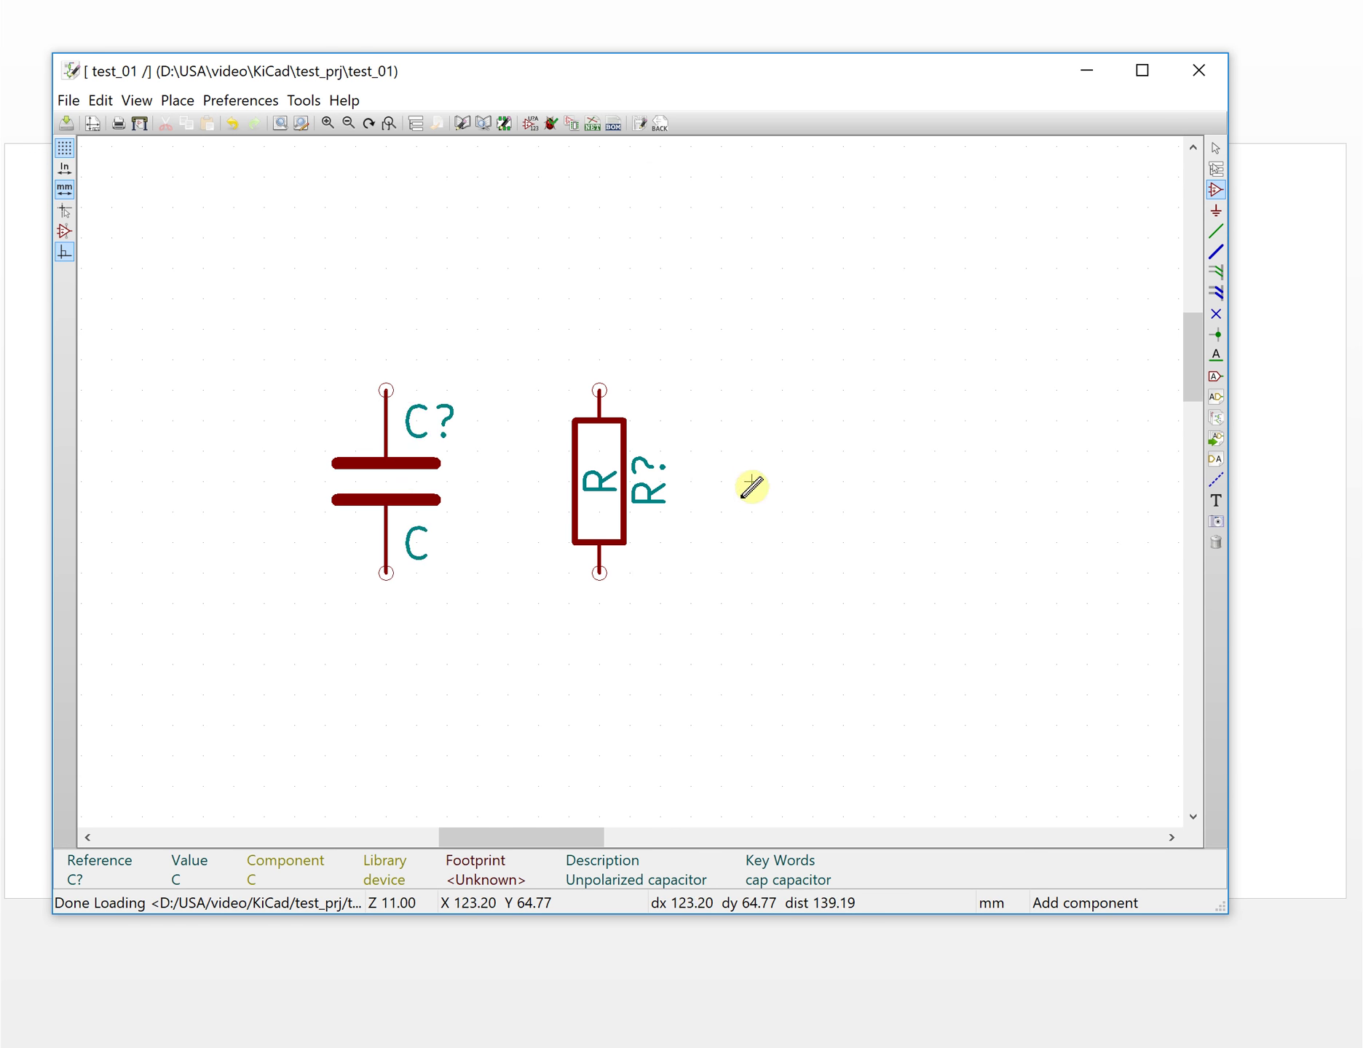
Start adding another component, search the component list for "key", and clear the filter.
click(1217, 192)
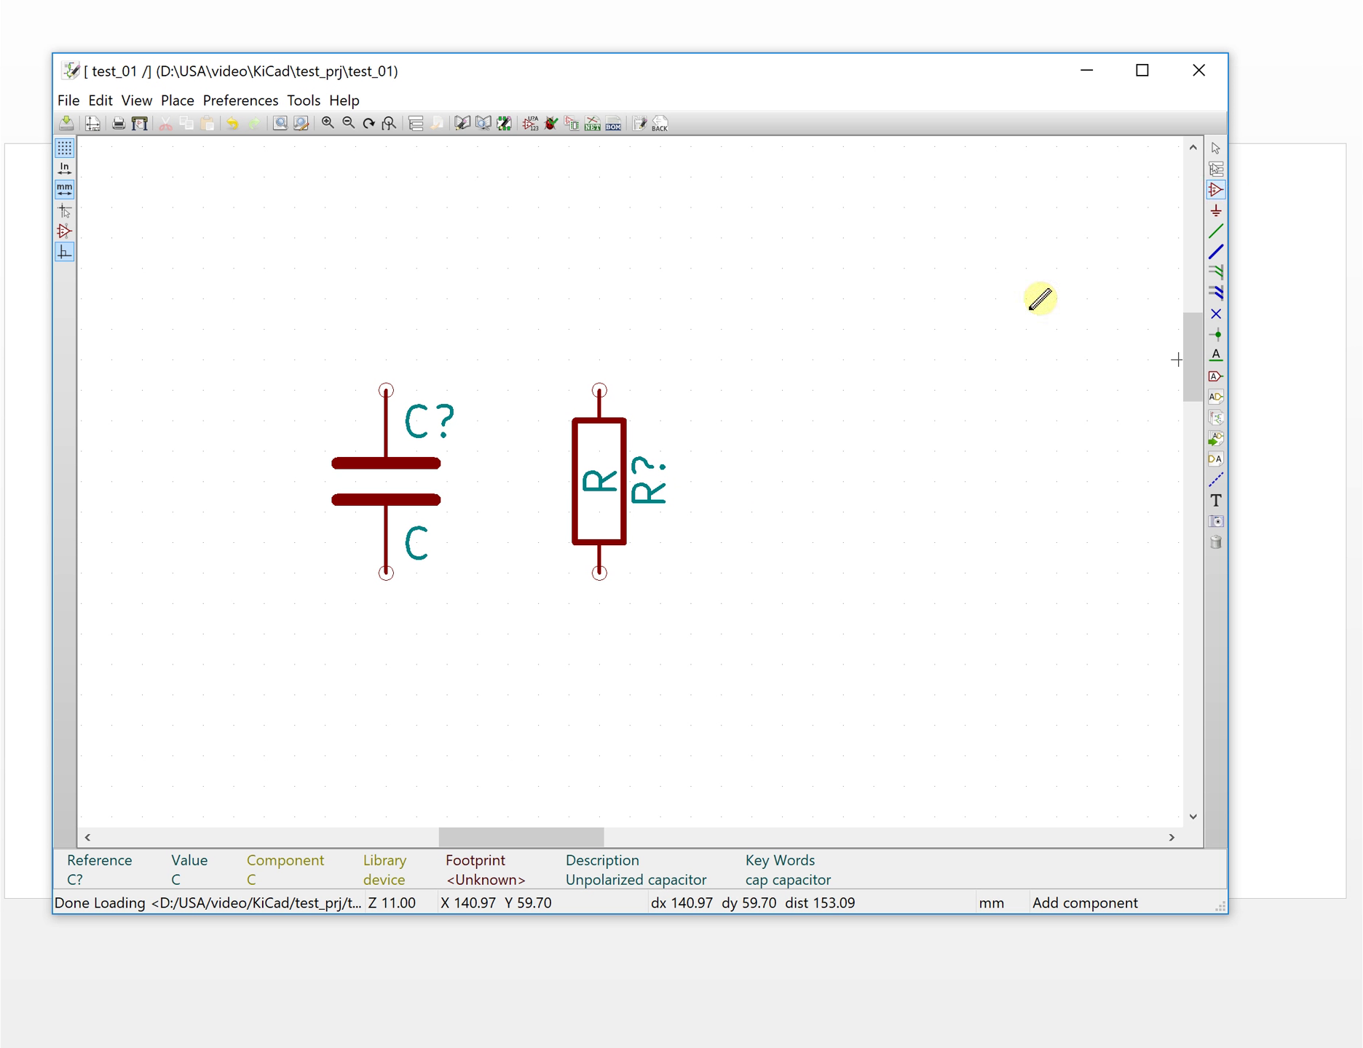
click(843, 451)
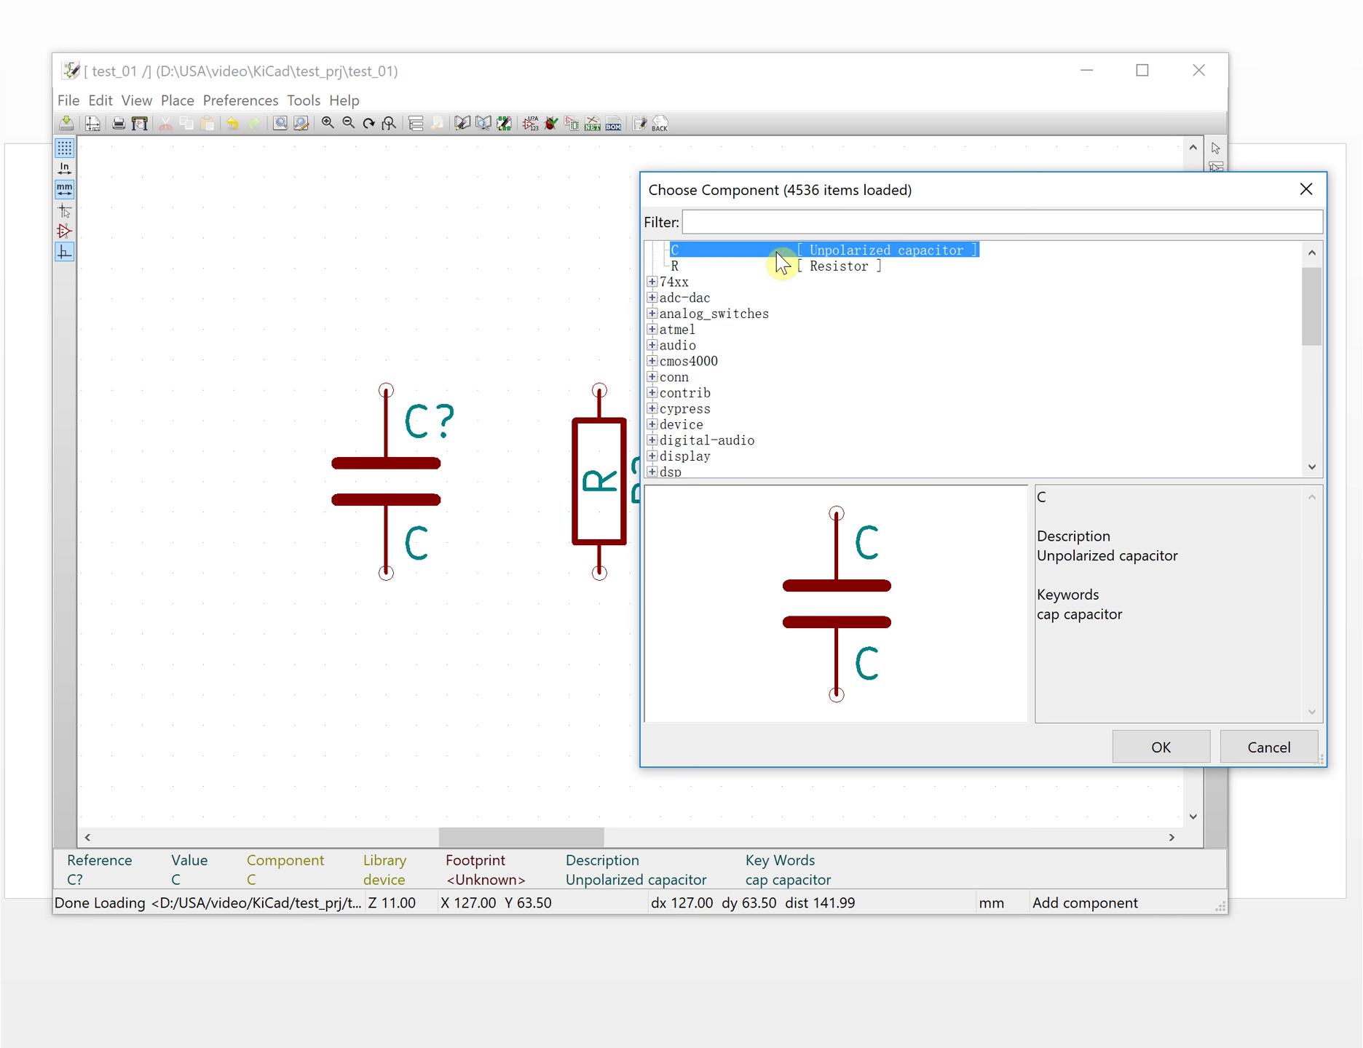
click(769, 222)
text(k)
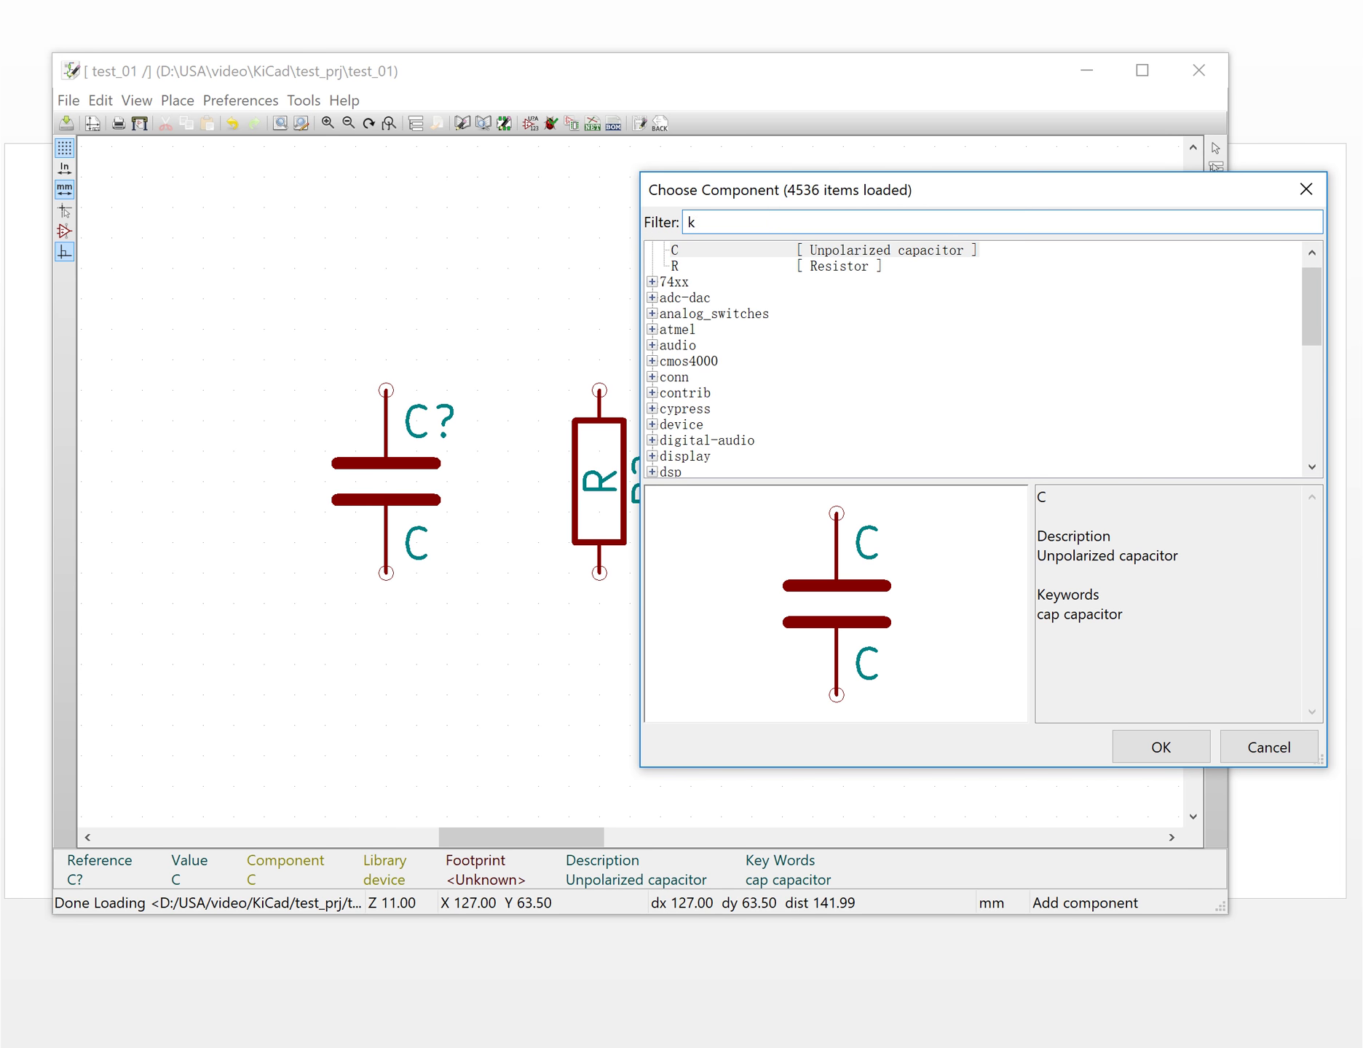
text(ey)
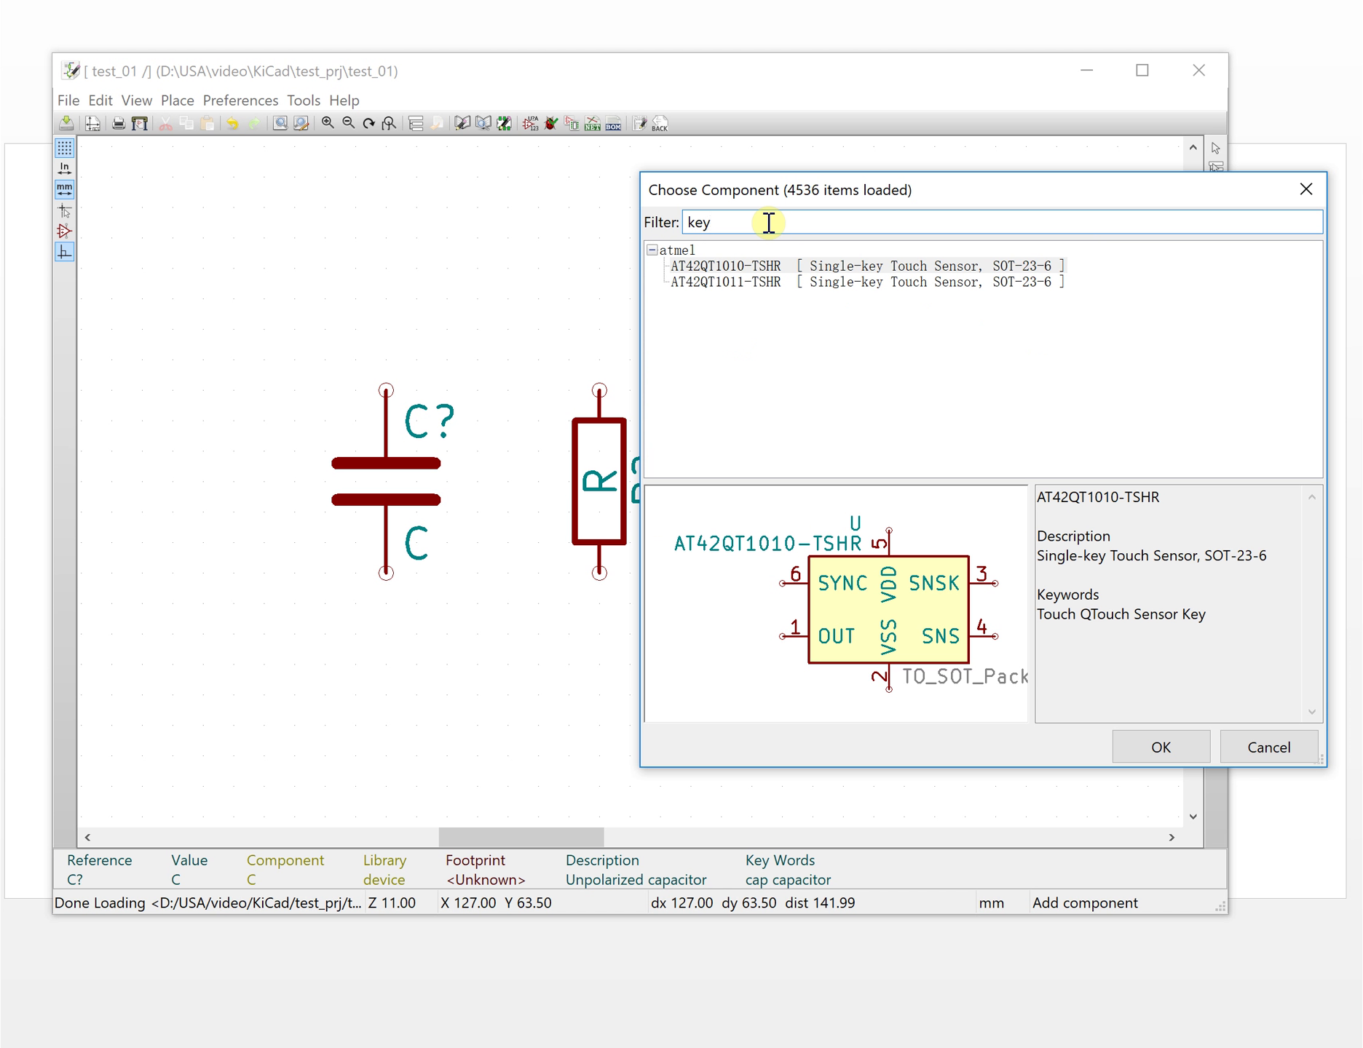
key(BackSpace)
key(BackSpace)
key(BackSpace)
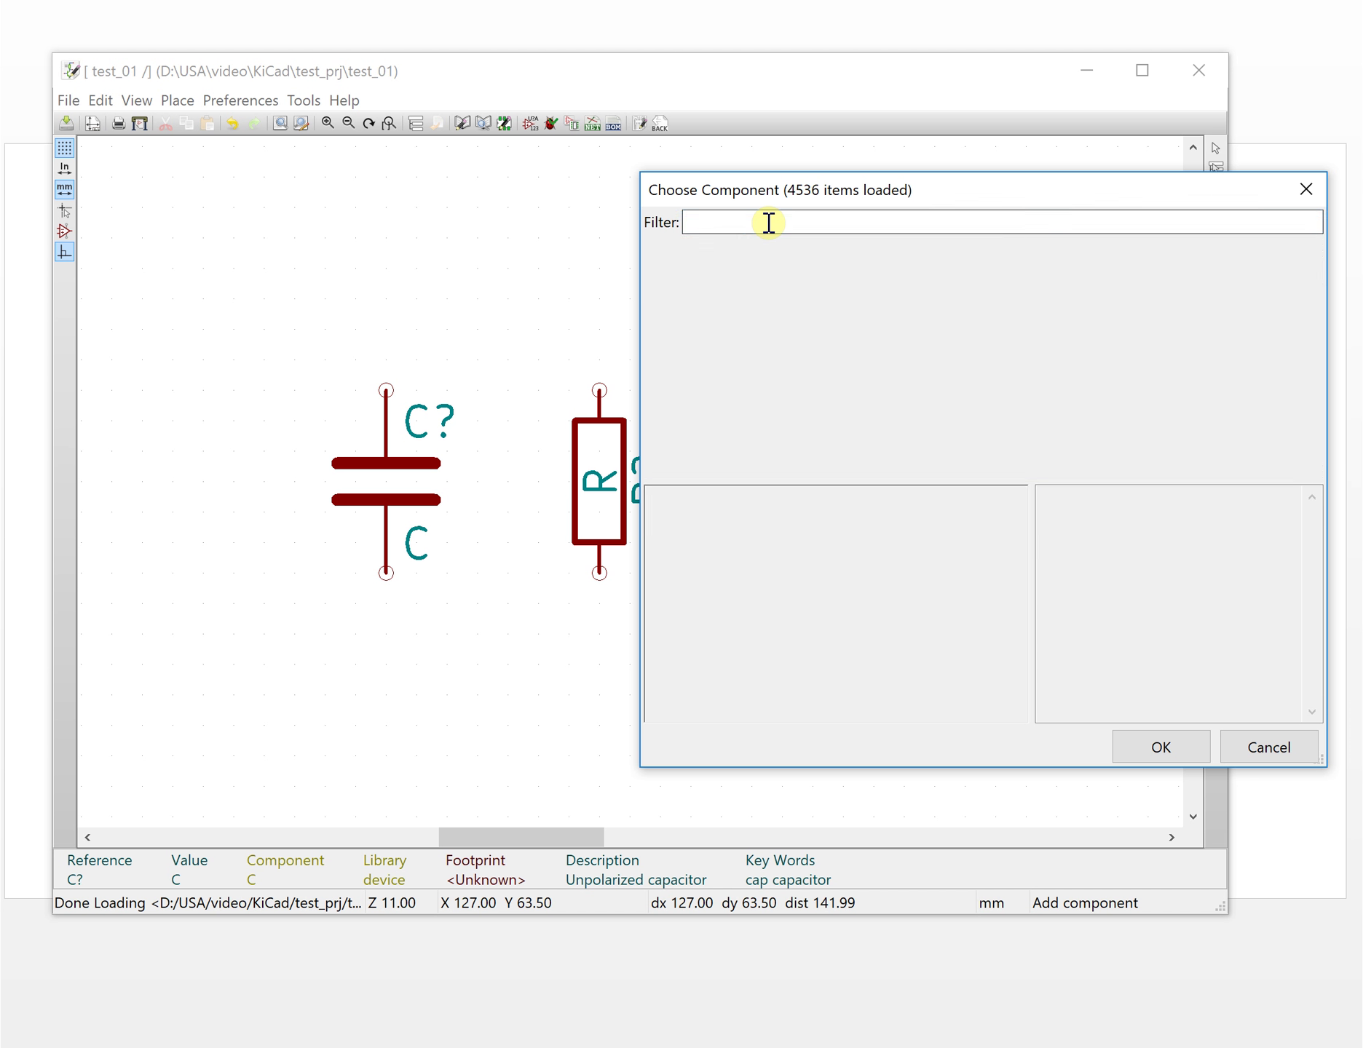
Filter the components by "speak", place the Speaker to the right of the resistor, and leave component placement.
text(s)
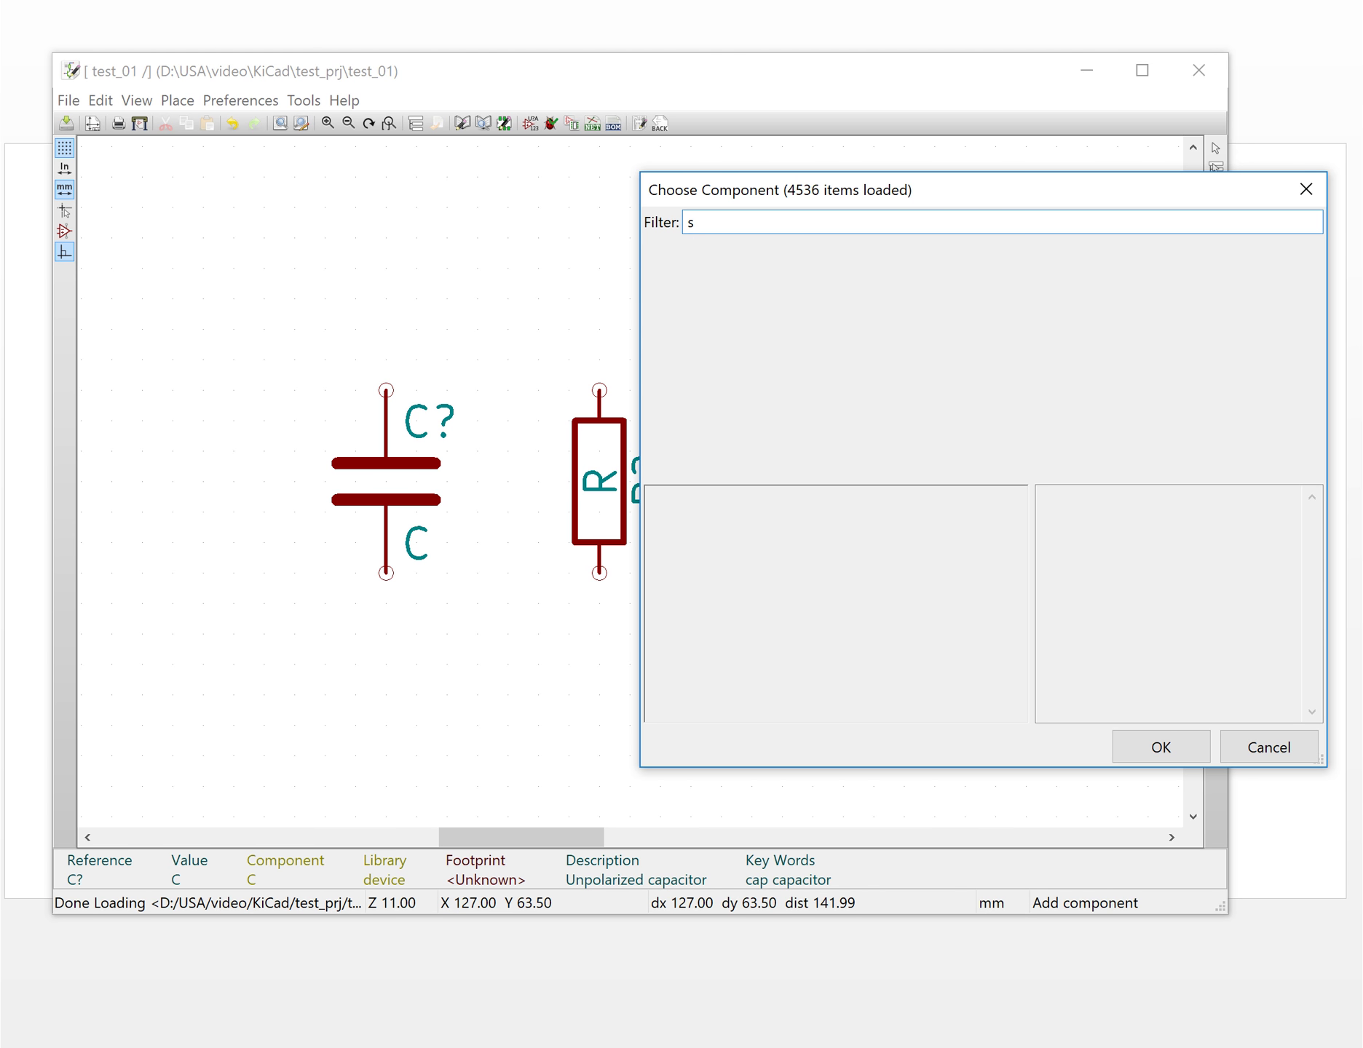
text(peak)
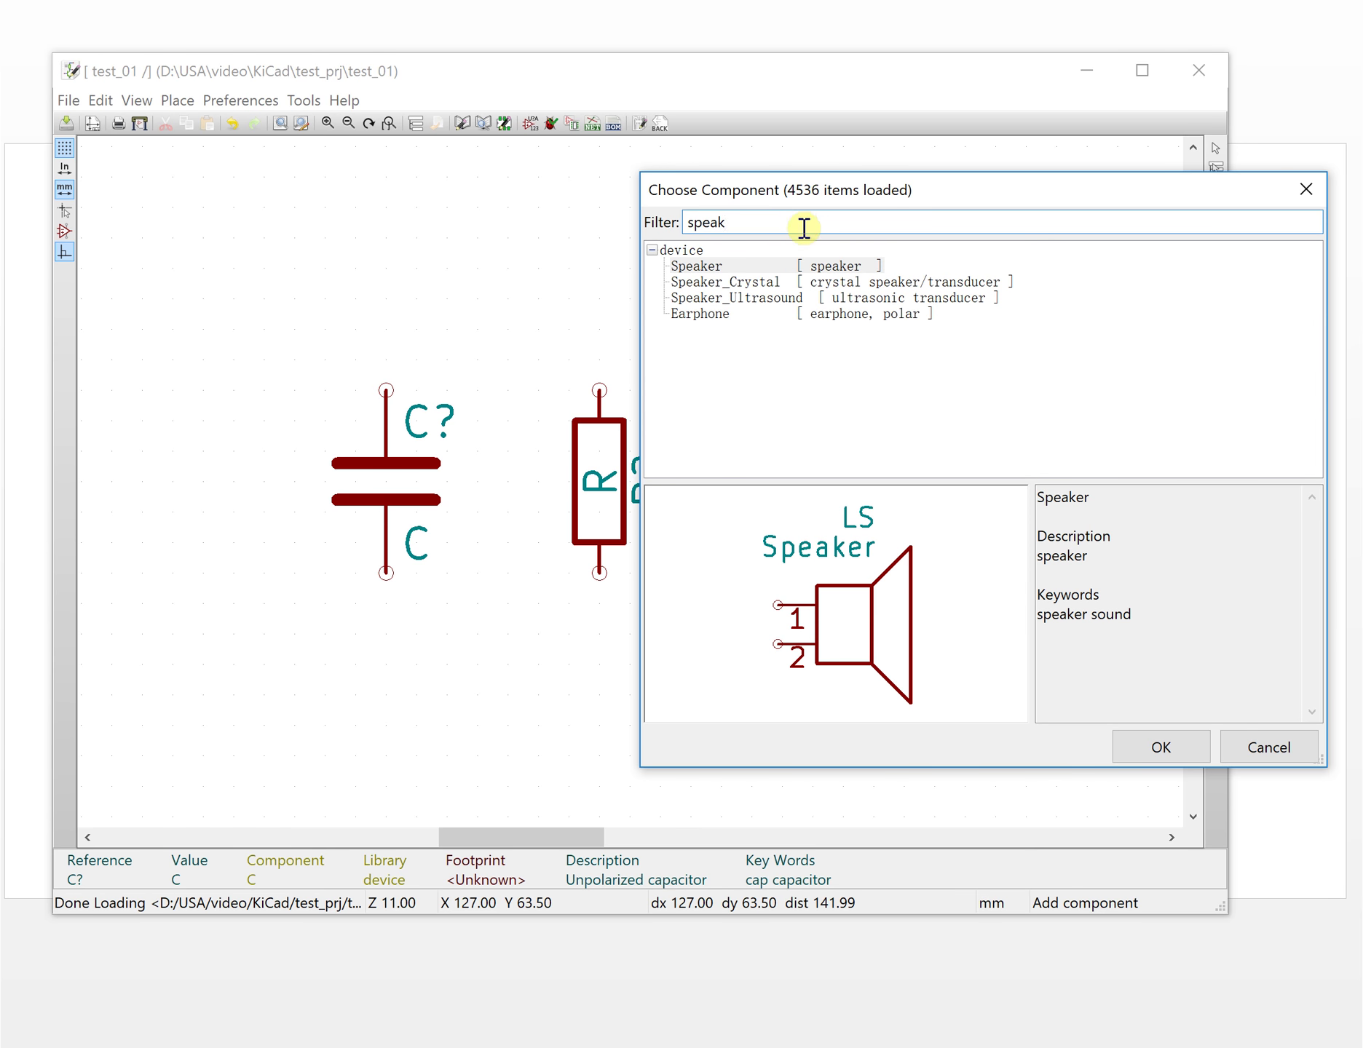
double_click(707, 274)
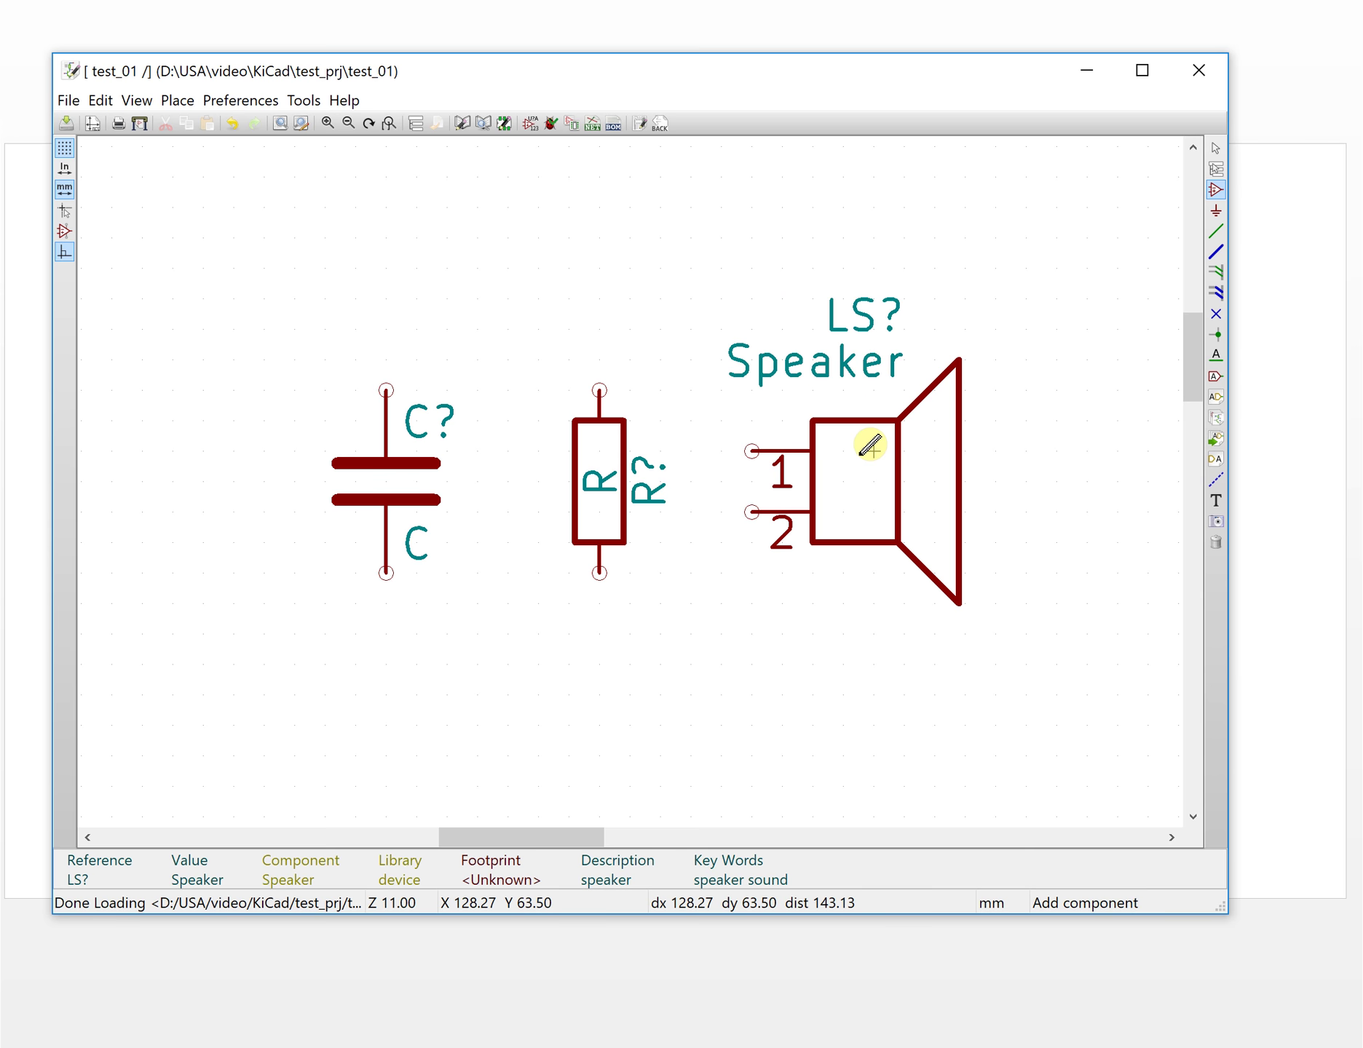
click(869, 446)
key(Escape)
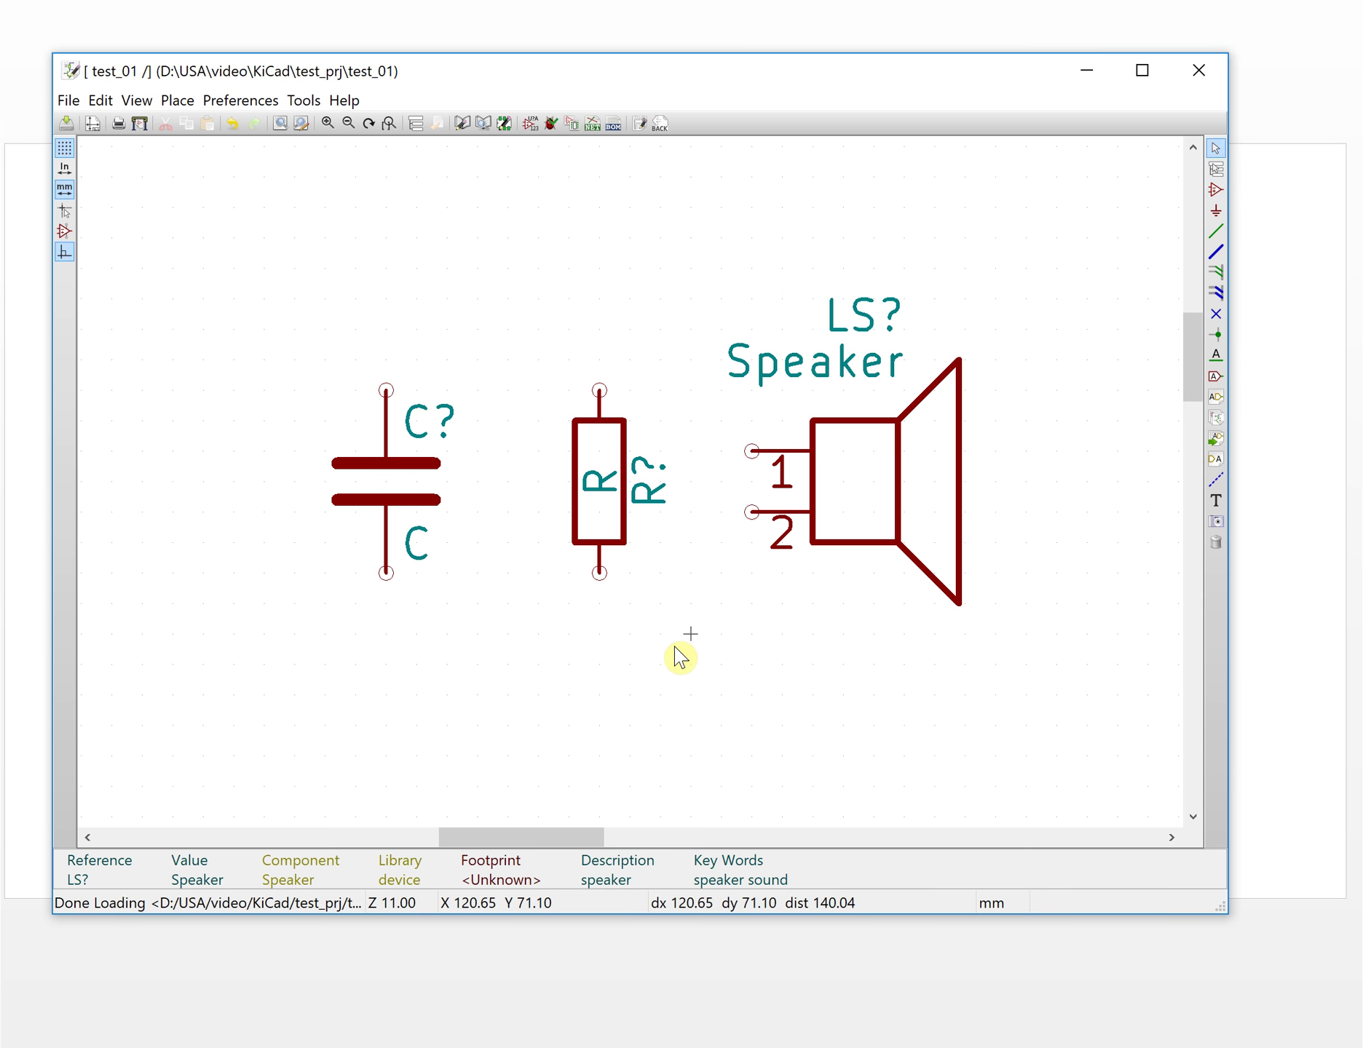